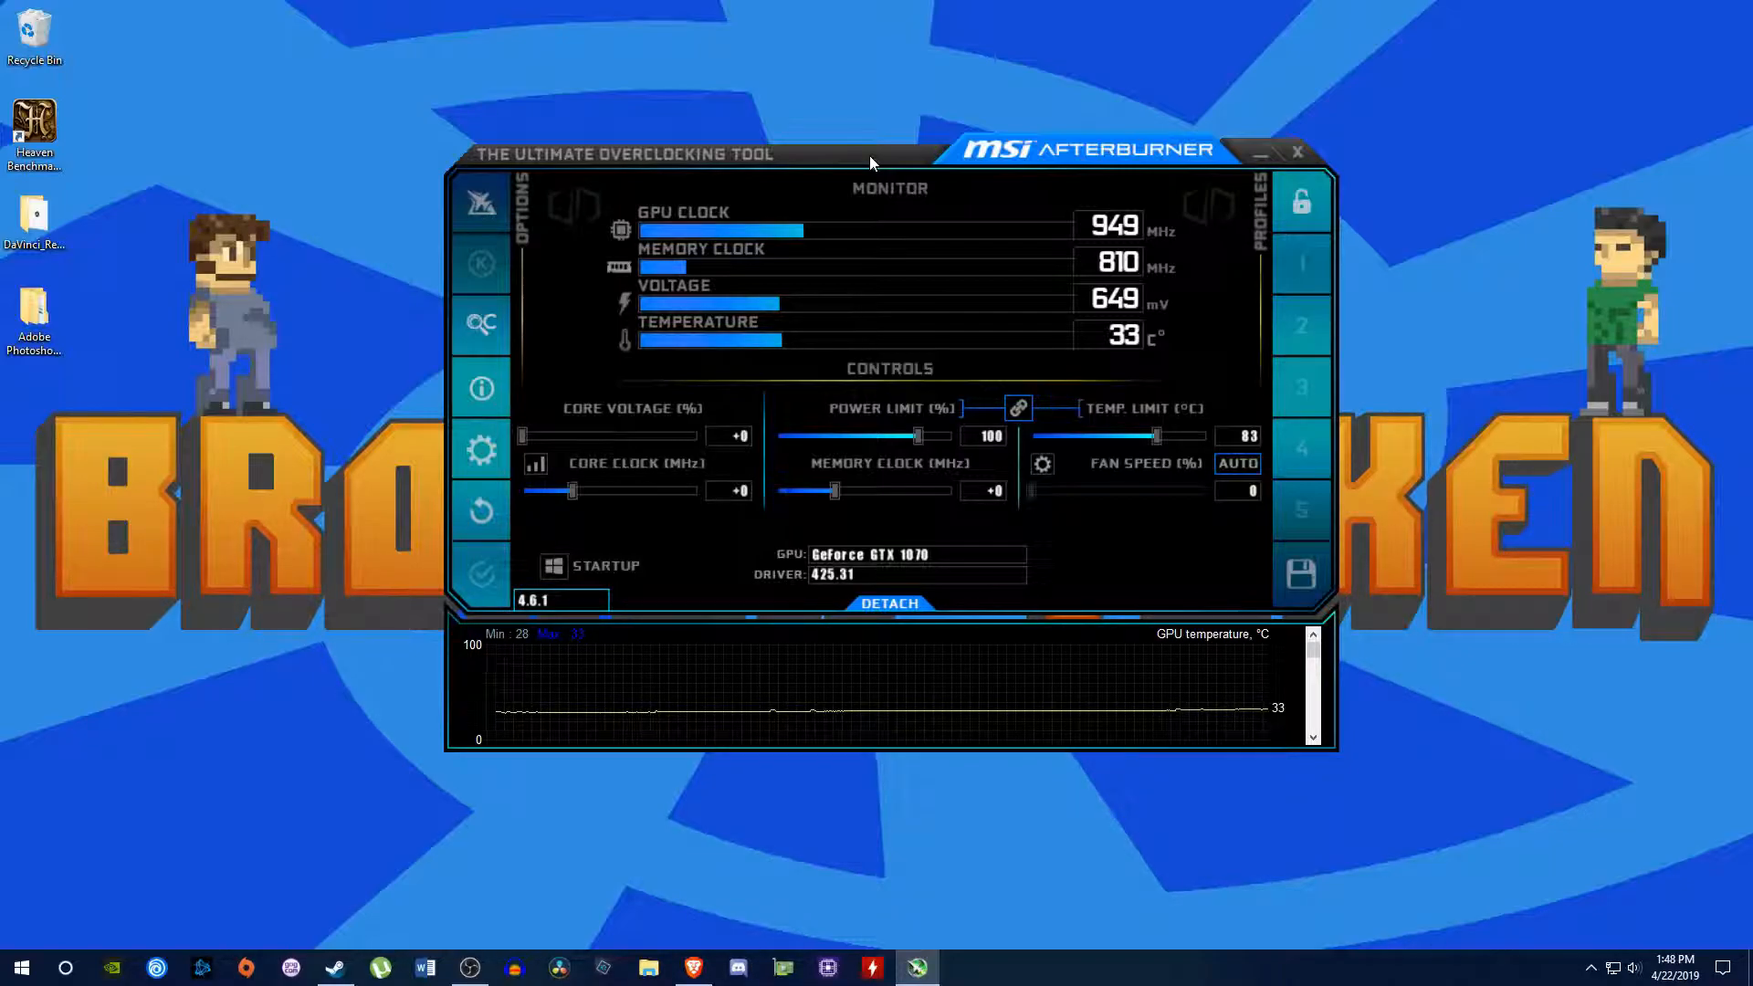
mouse_move(869, 155)
mouse_down()
mouse_move(837, 153)
mouse_move(849, 163)
mouse_up()
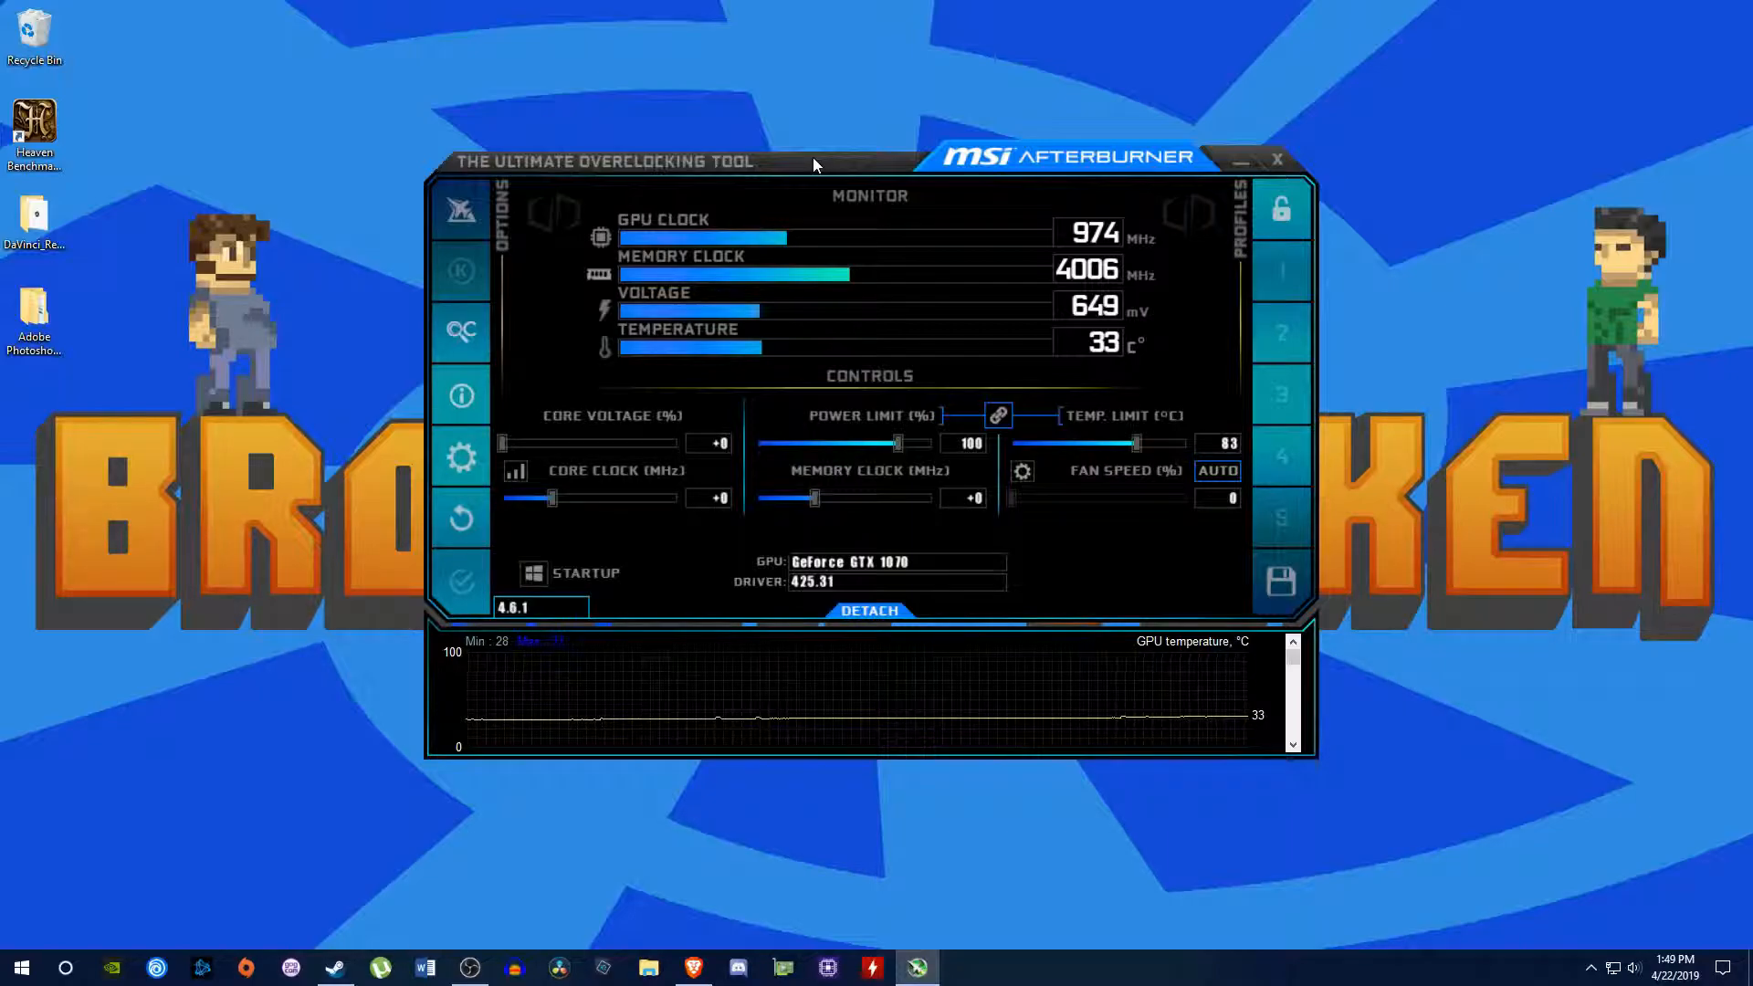
mouse_move(809, 162)
mouse_down()
mouse_move(785, 157)
mouse_move(815, 166)
mouse_up()
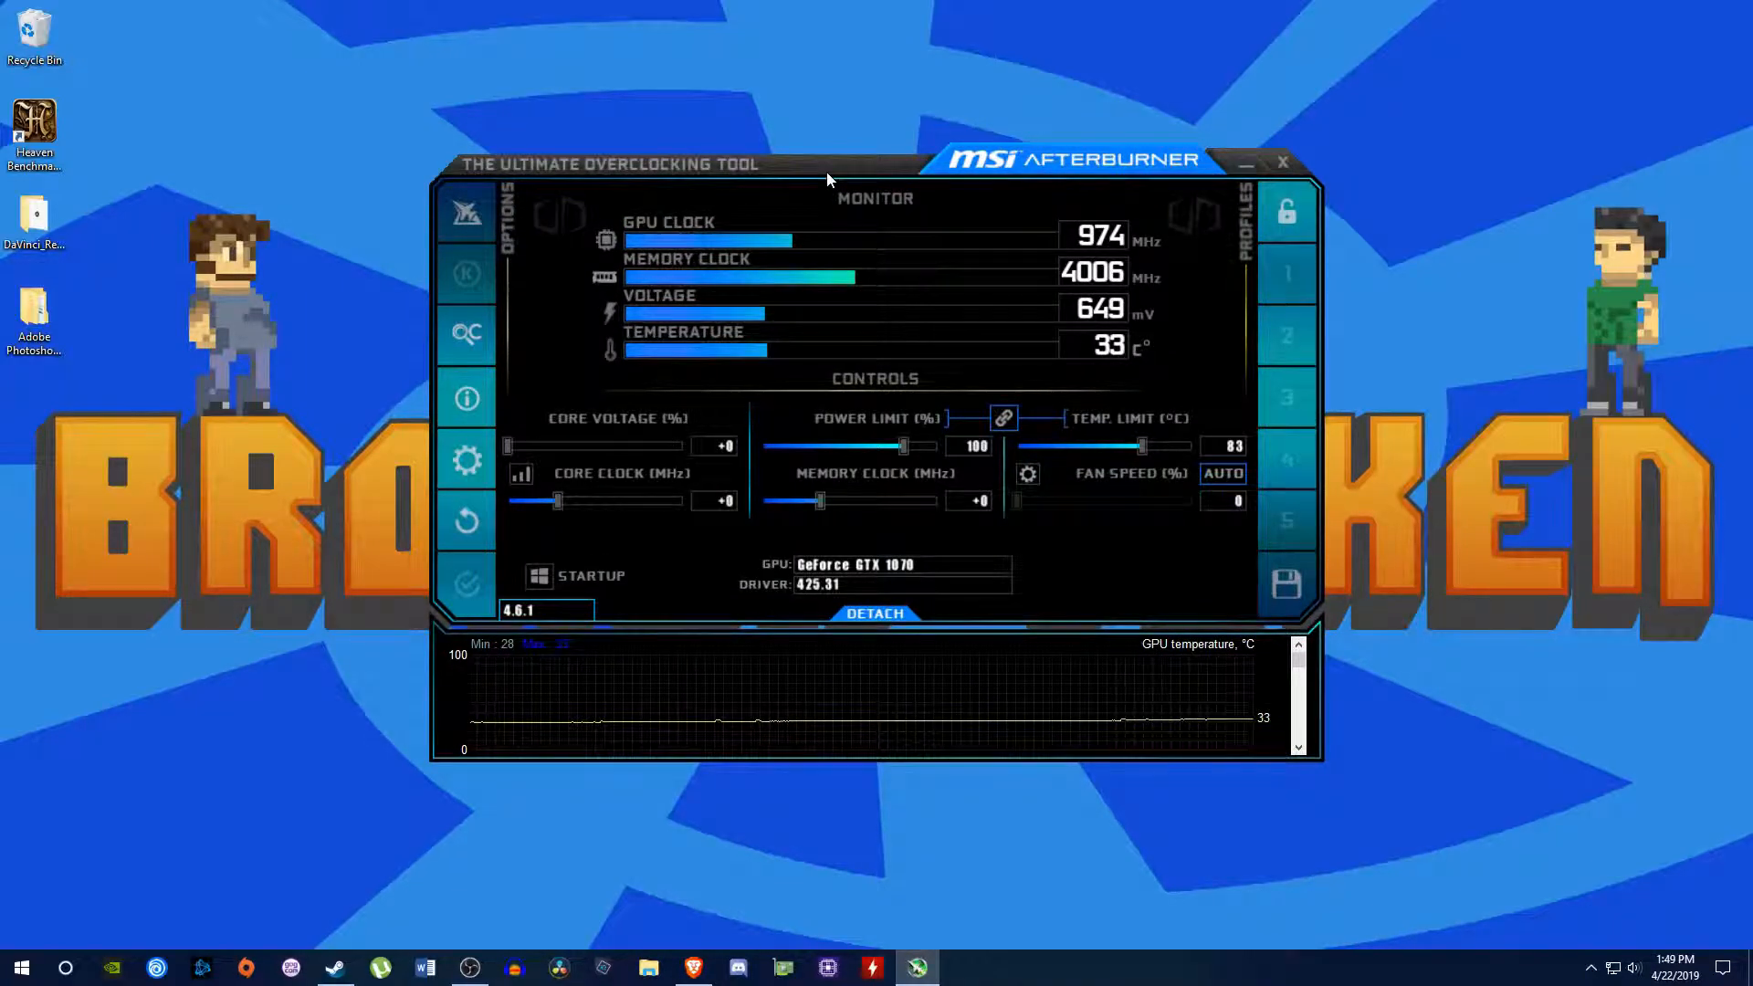
mouse_move(880, 159)
mouse_down()
mouse_move(848, 153)
mouse_move(871, 154)
mouse_up()
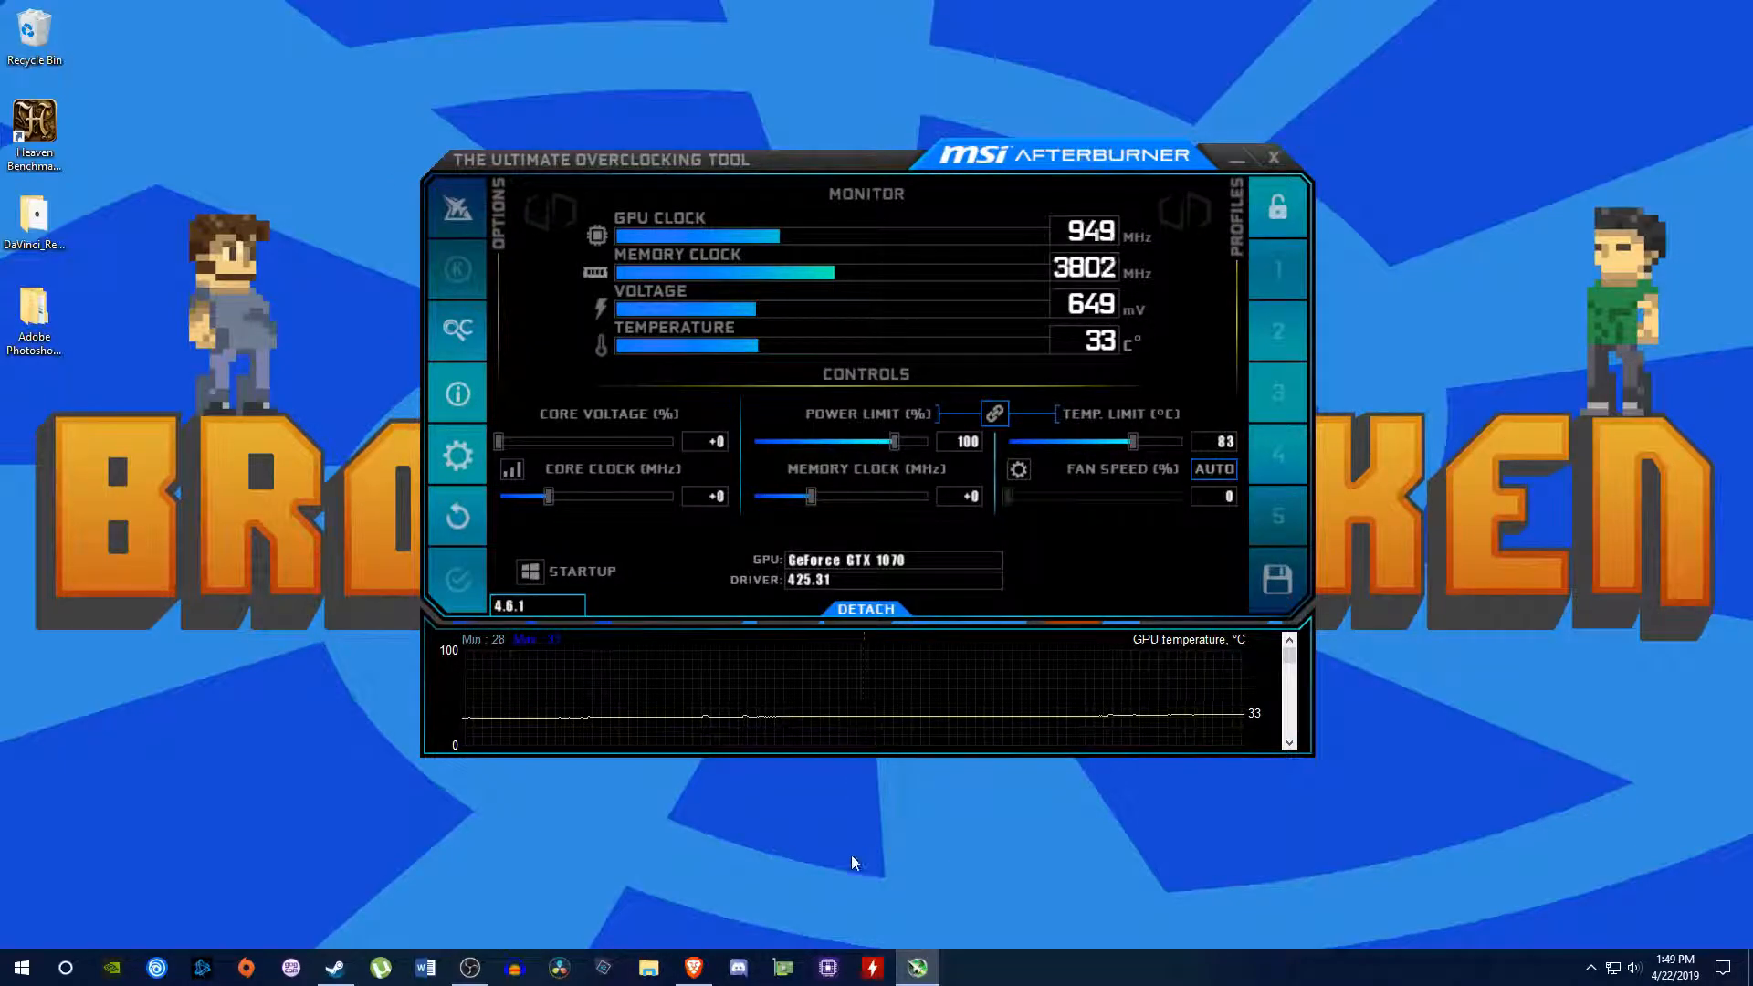
Switch to the Brave browser, review the MSI Afterburner 4.6.1 page and its download locations on guru3d.com, and minimize the browser.
click(694, 968)
scroll(771, 595, up, 8)
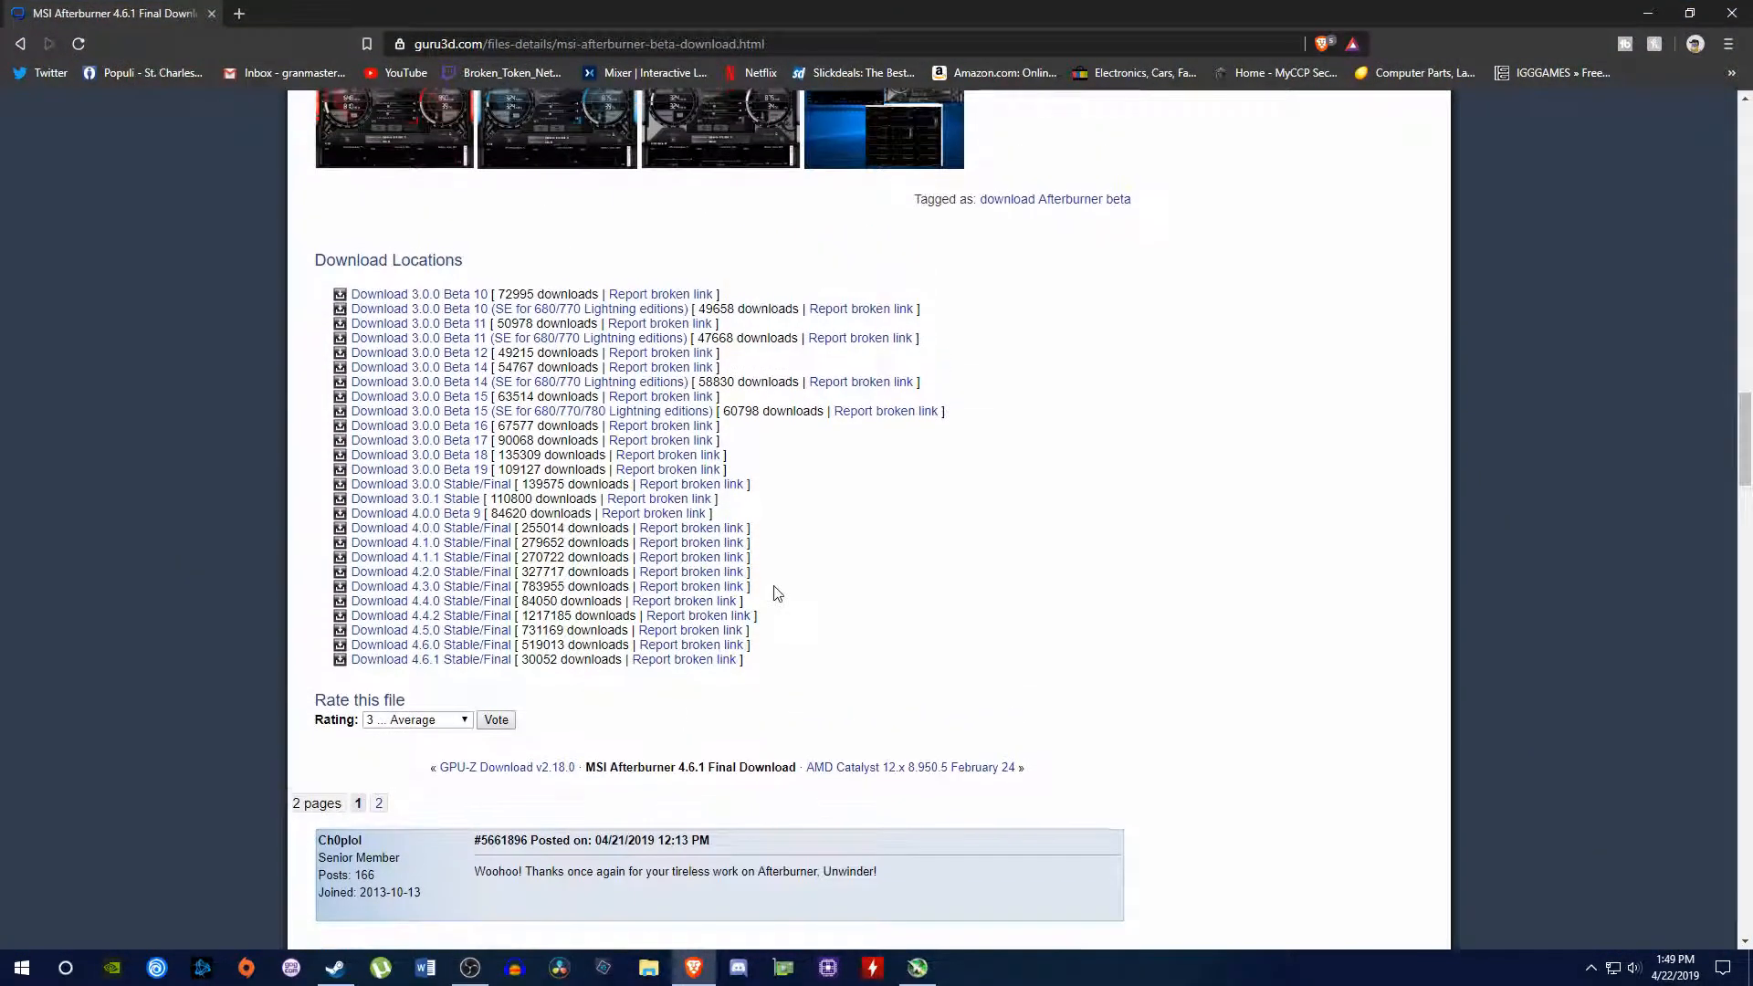
scroll(819, 433, up, 20)
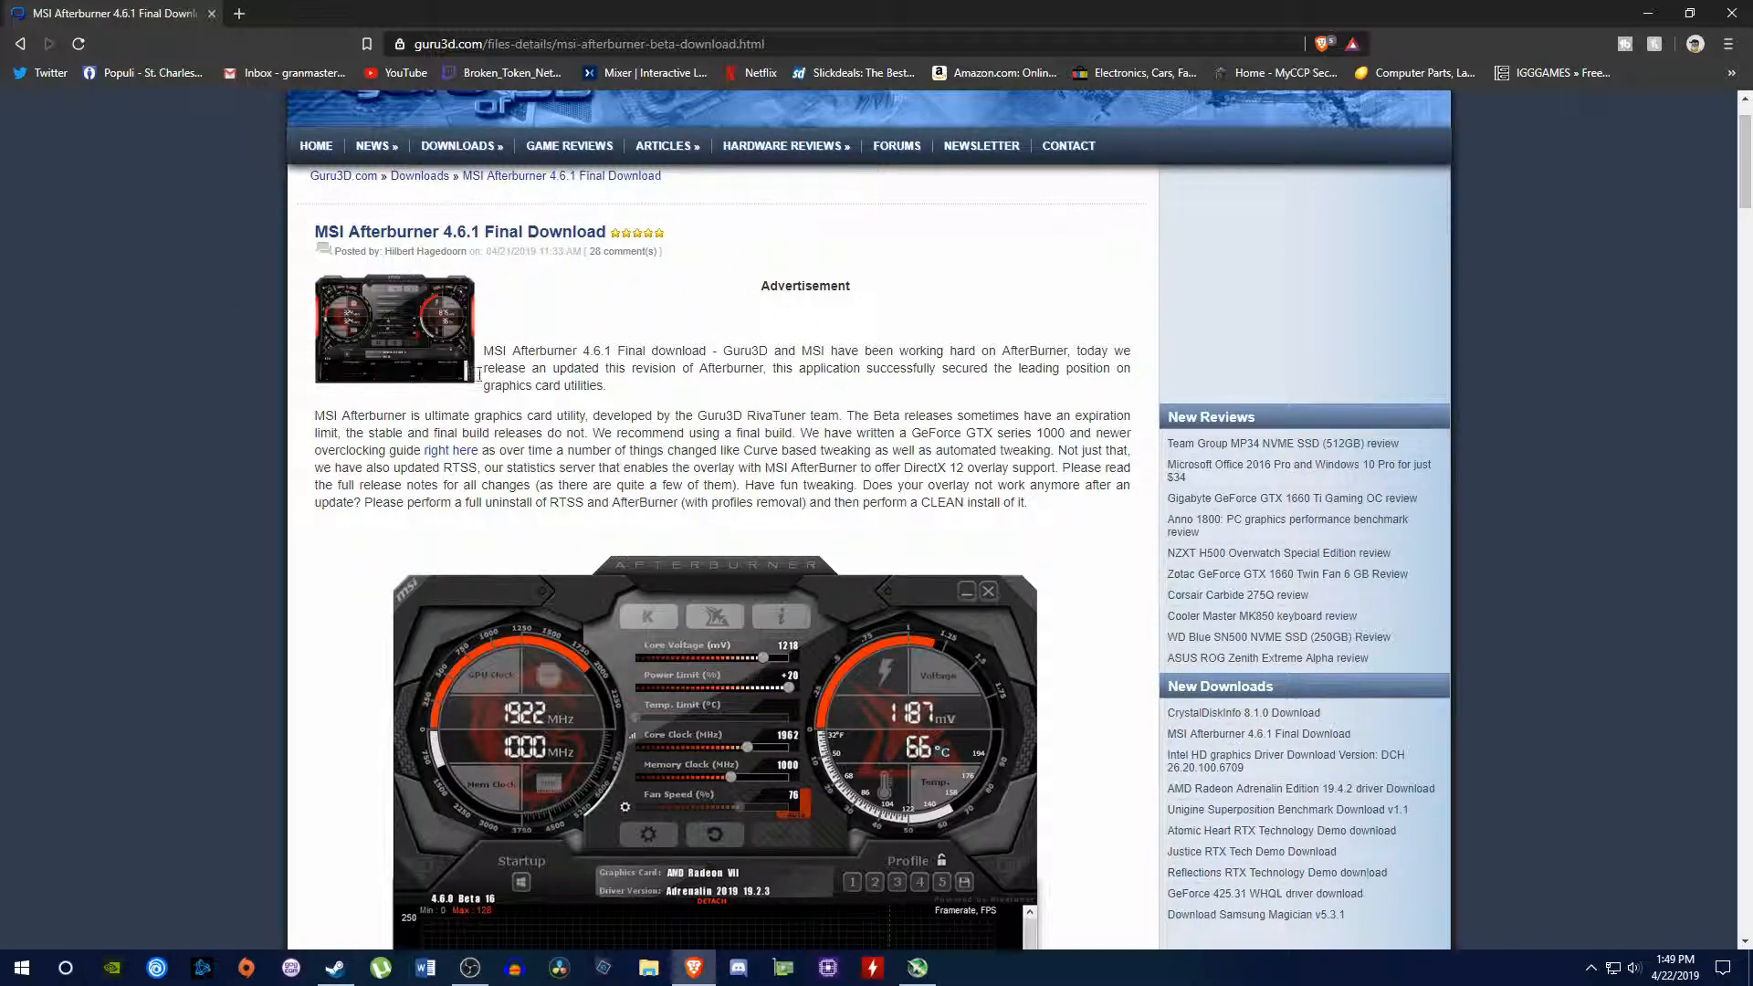
scroll(853, 305, down, 15)
scroll(813, 367, down, 10)
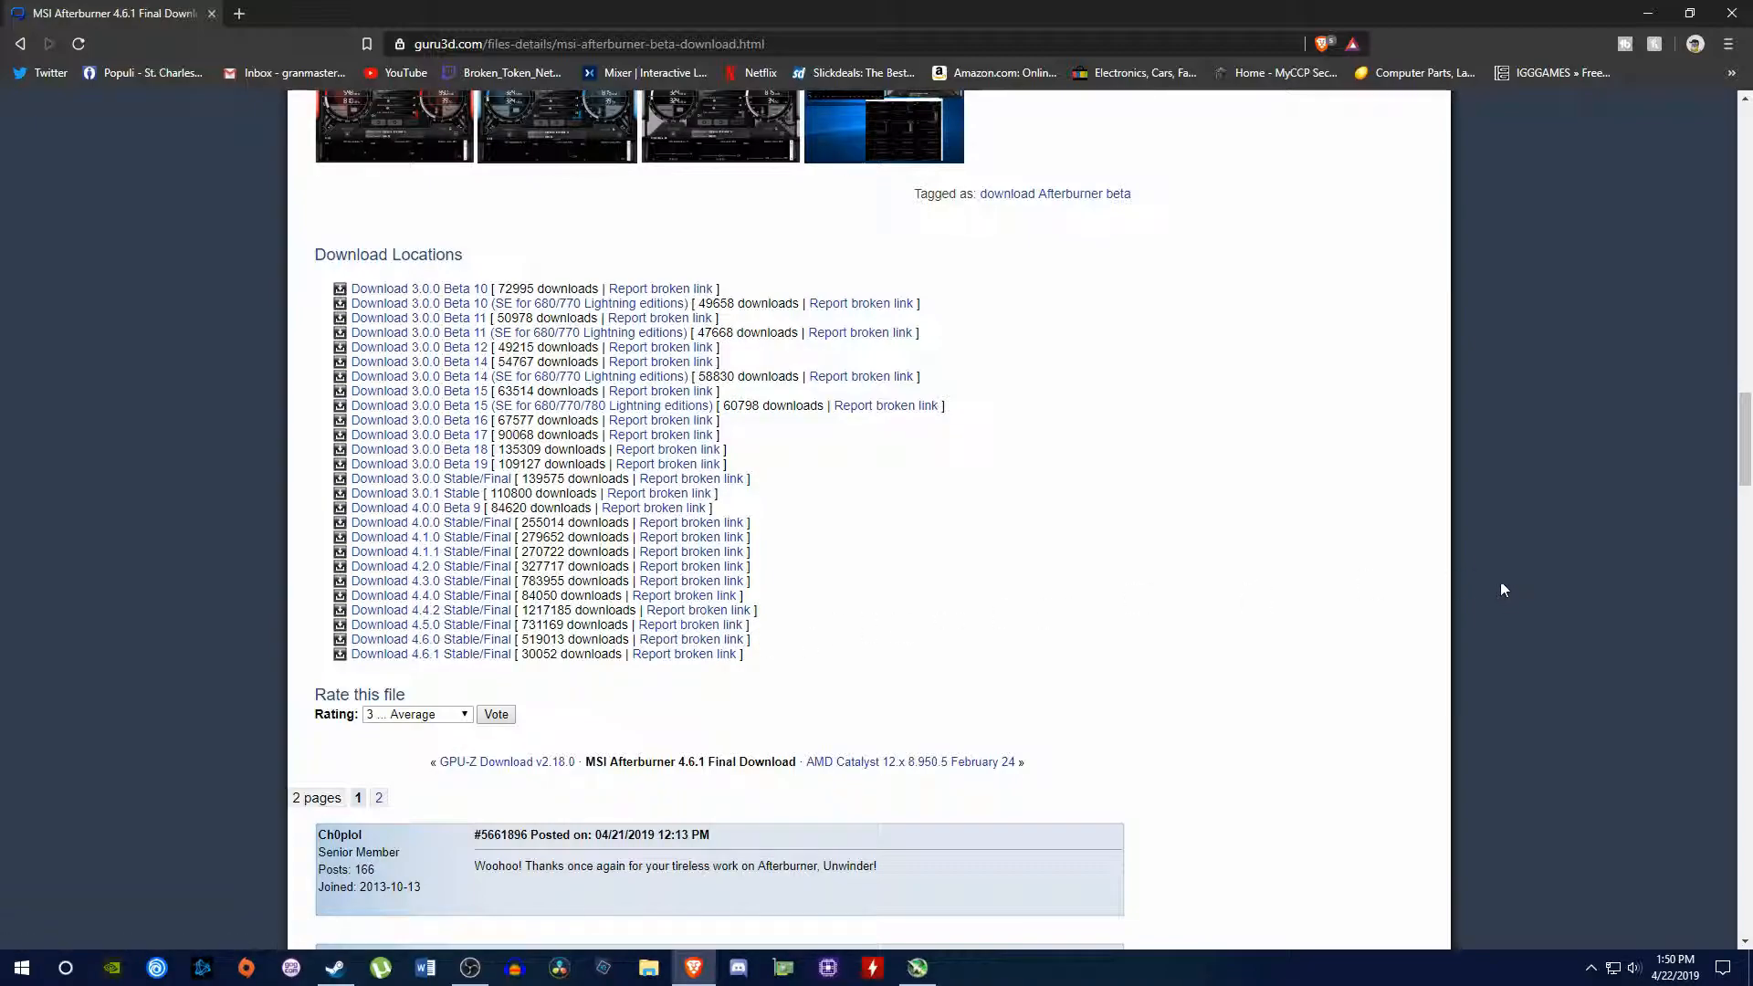
click(1649, 13)
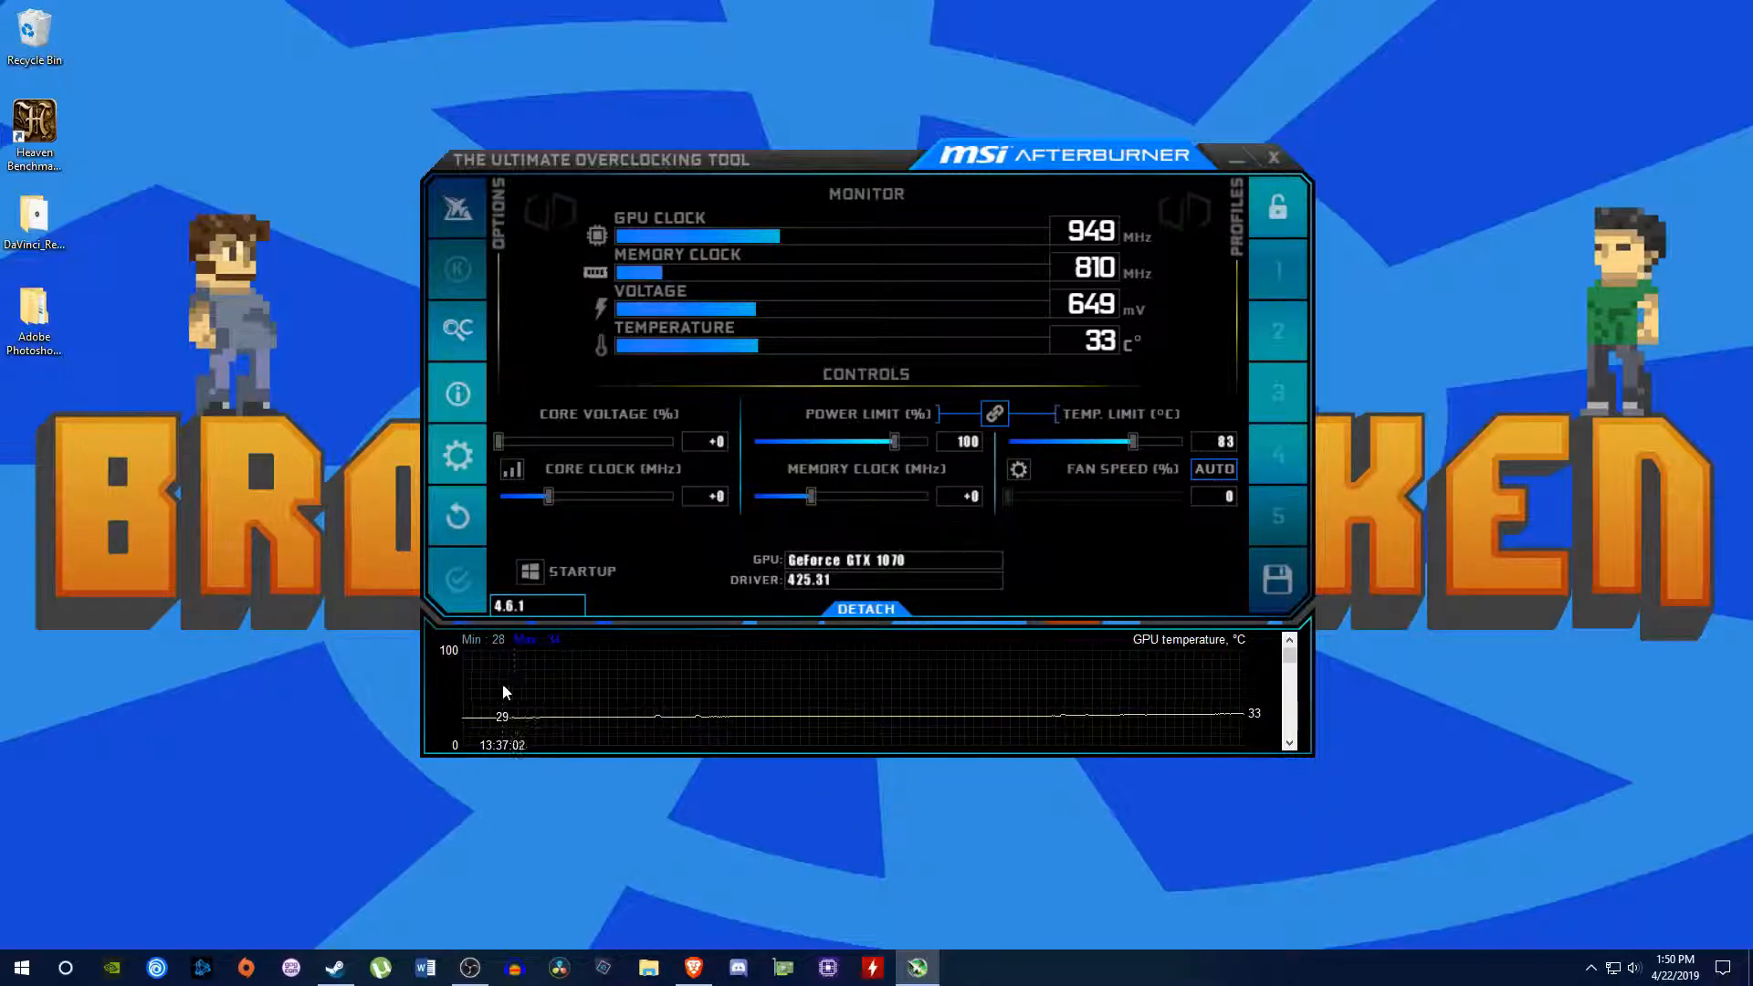
Detach the hardware monitor graphs into their own window and enlarge it to show several graphs at once.
scroll(1025, 690, down, 5)
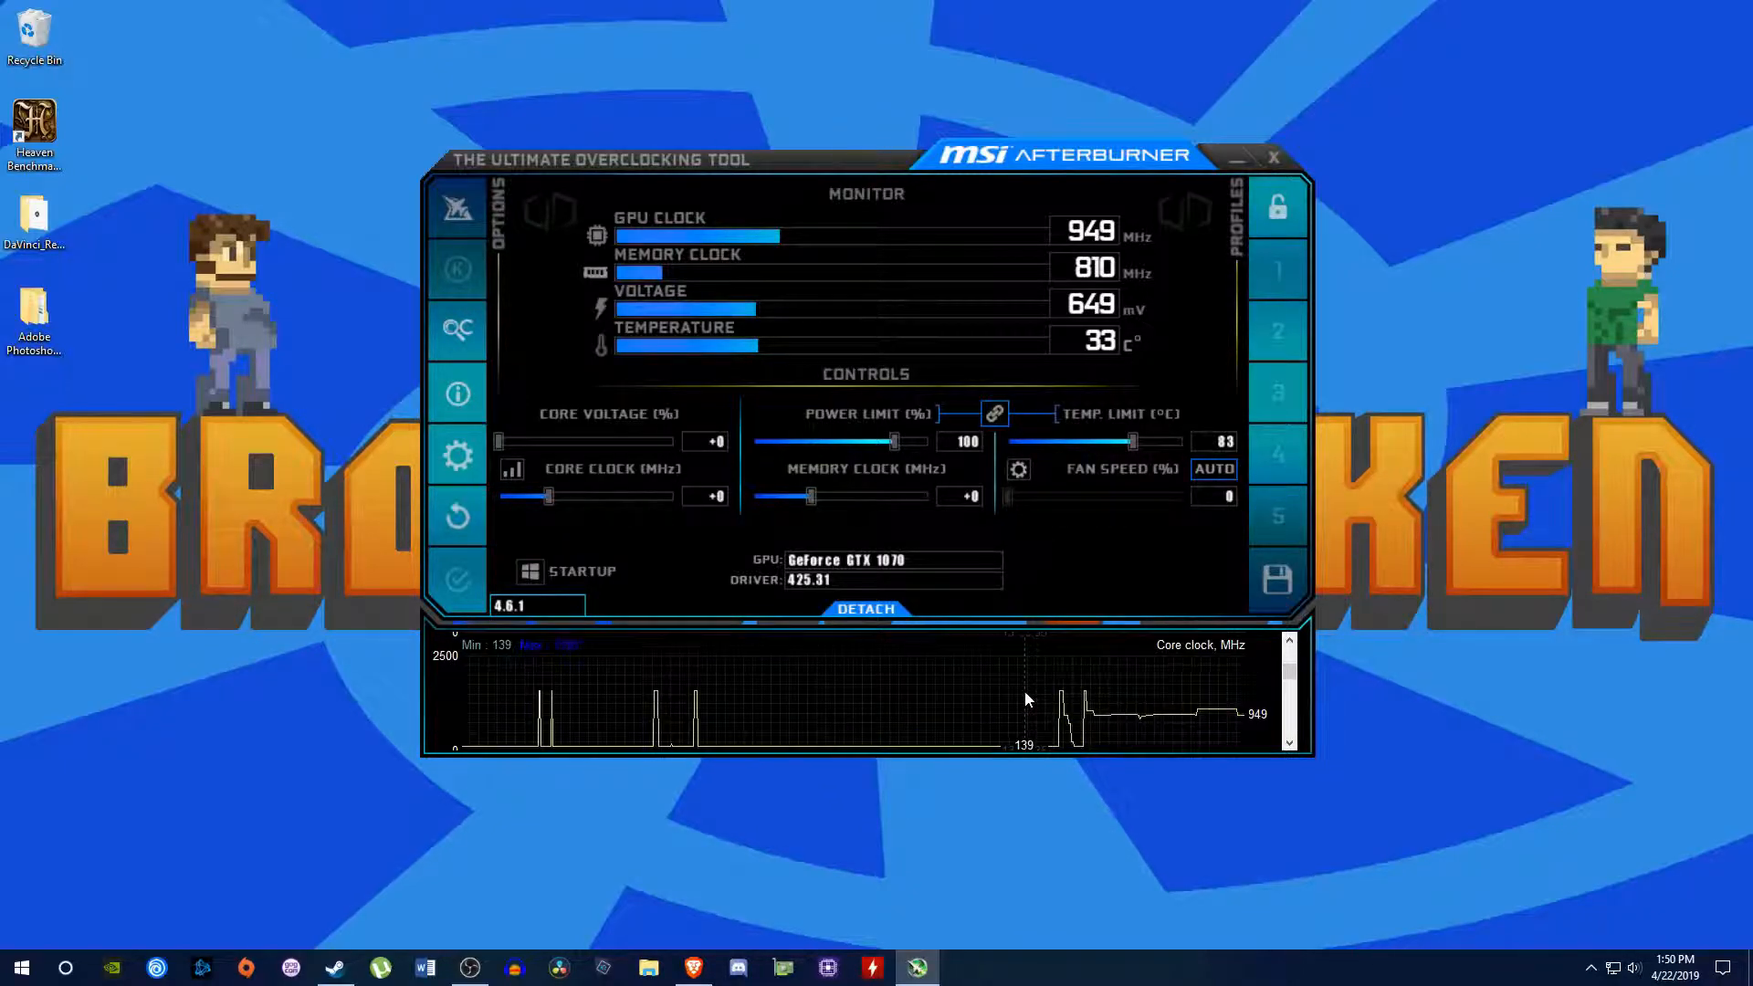
click(868, 609)
drag(1304, 472, 742, 169)
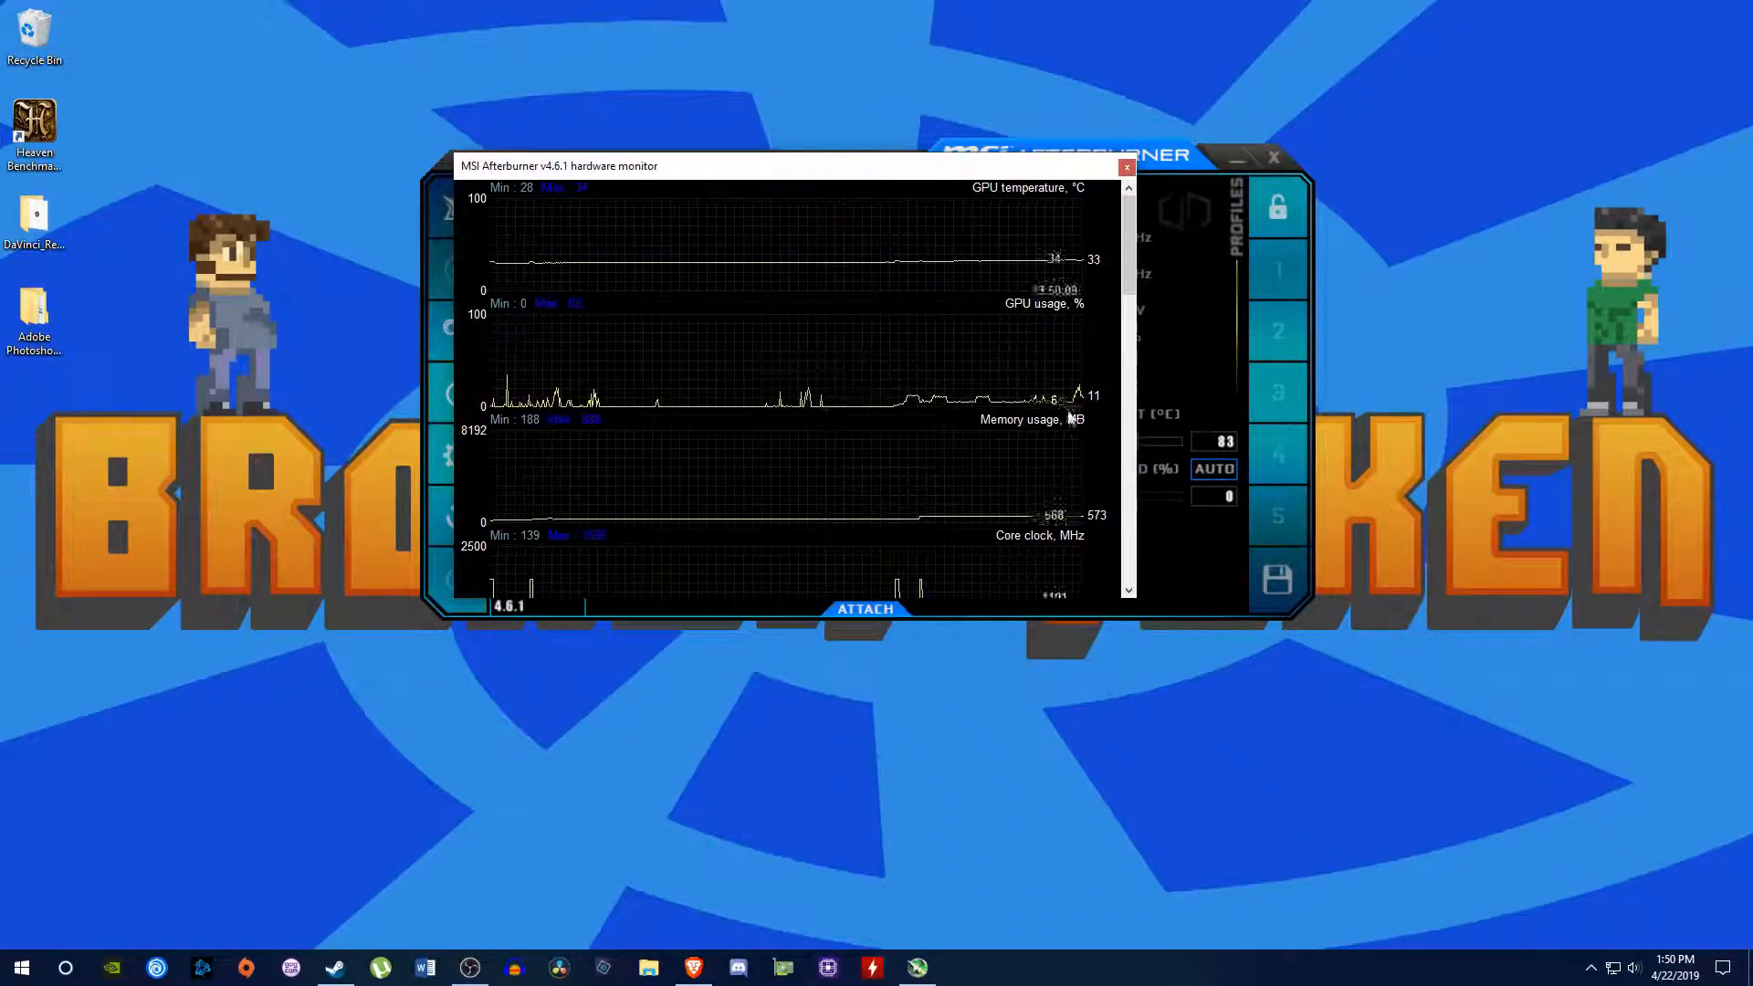
drag(1138, 598, 1724, 936)
Examine the GPU, CPU, RAM and framerate graphs in the detached hardware monitor, and close that window.
scroll(1300, 548, down, 3)
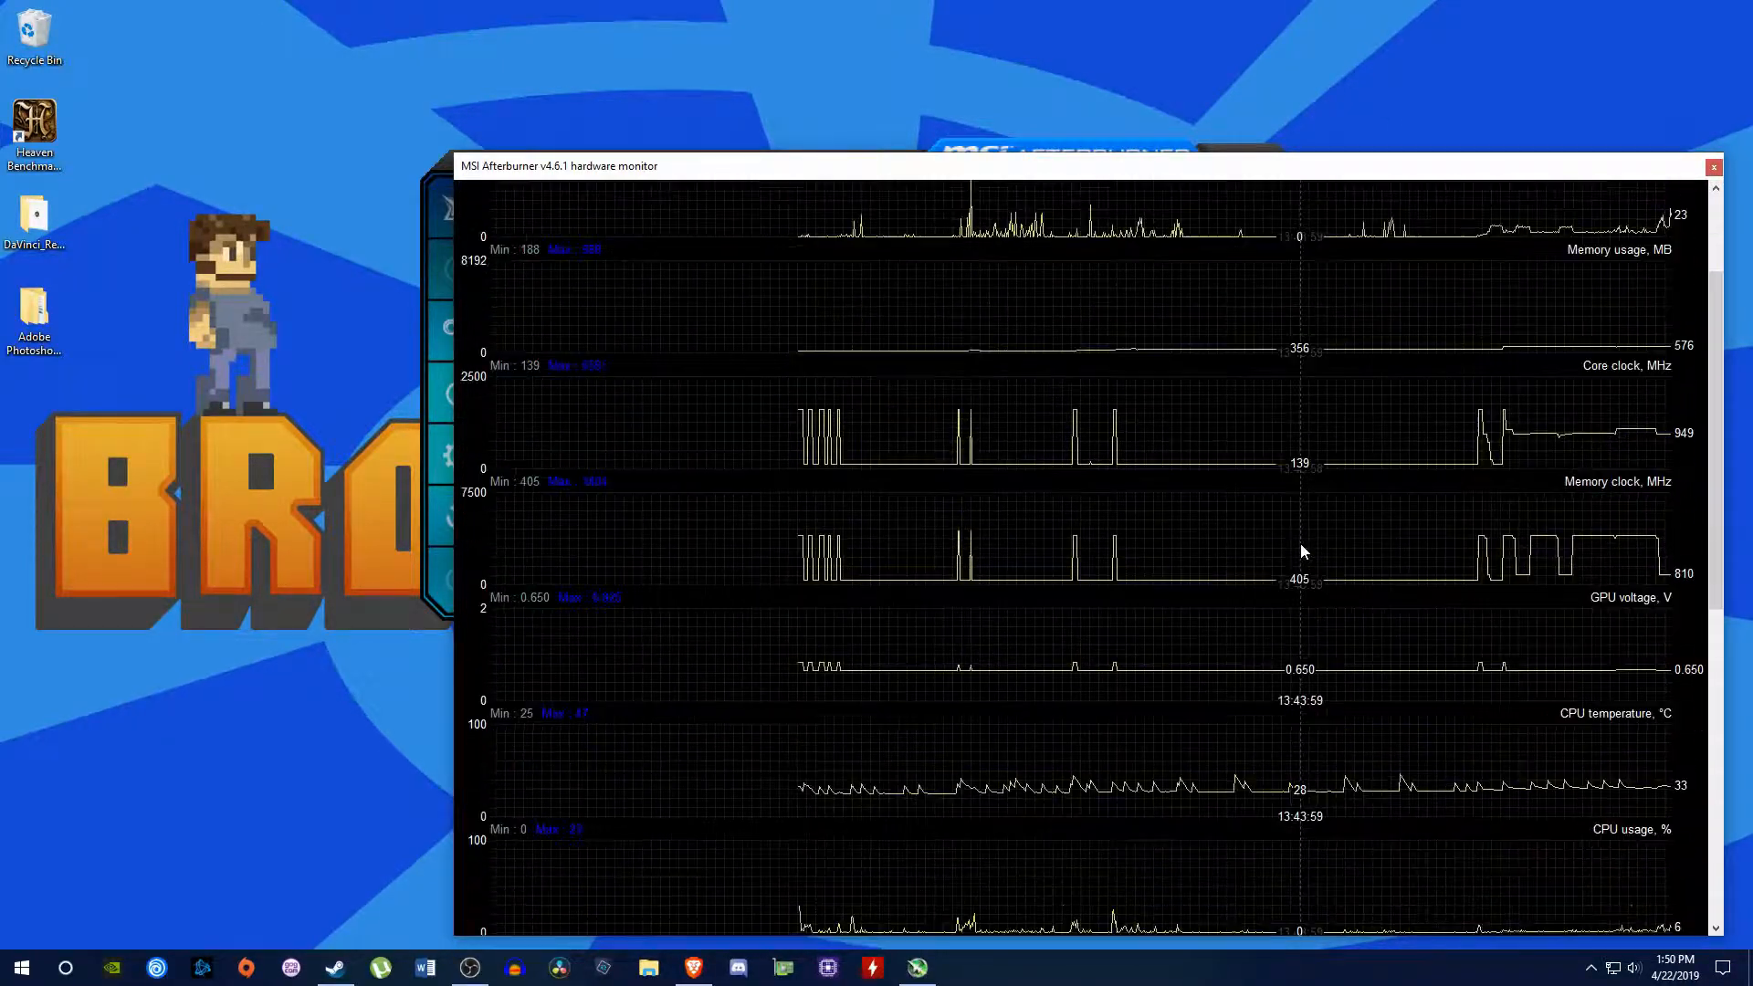
scroll(1302, 544, down, 4)
scroll(1297, 557, up, 3)
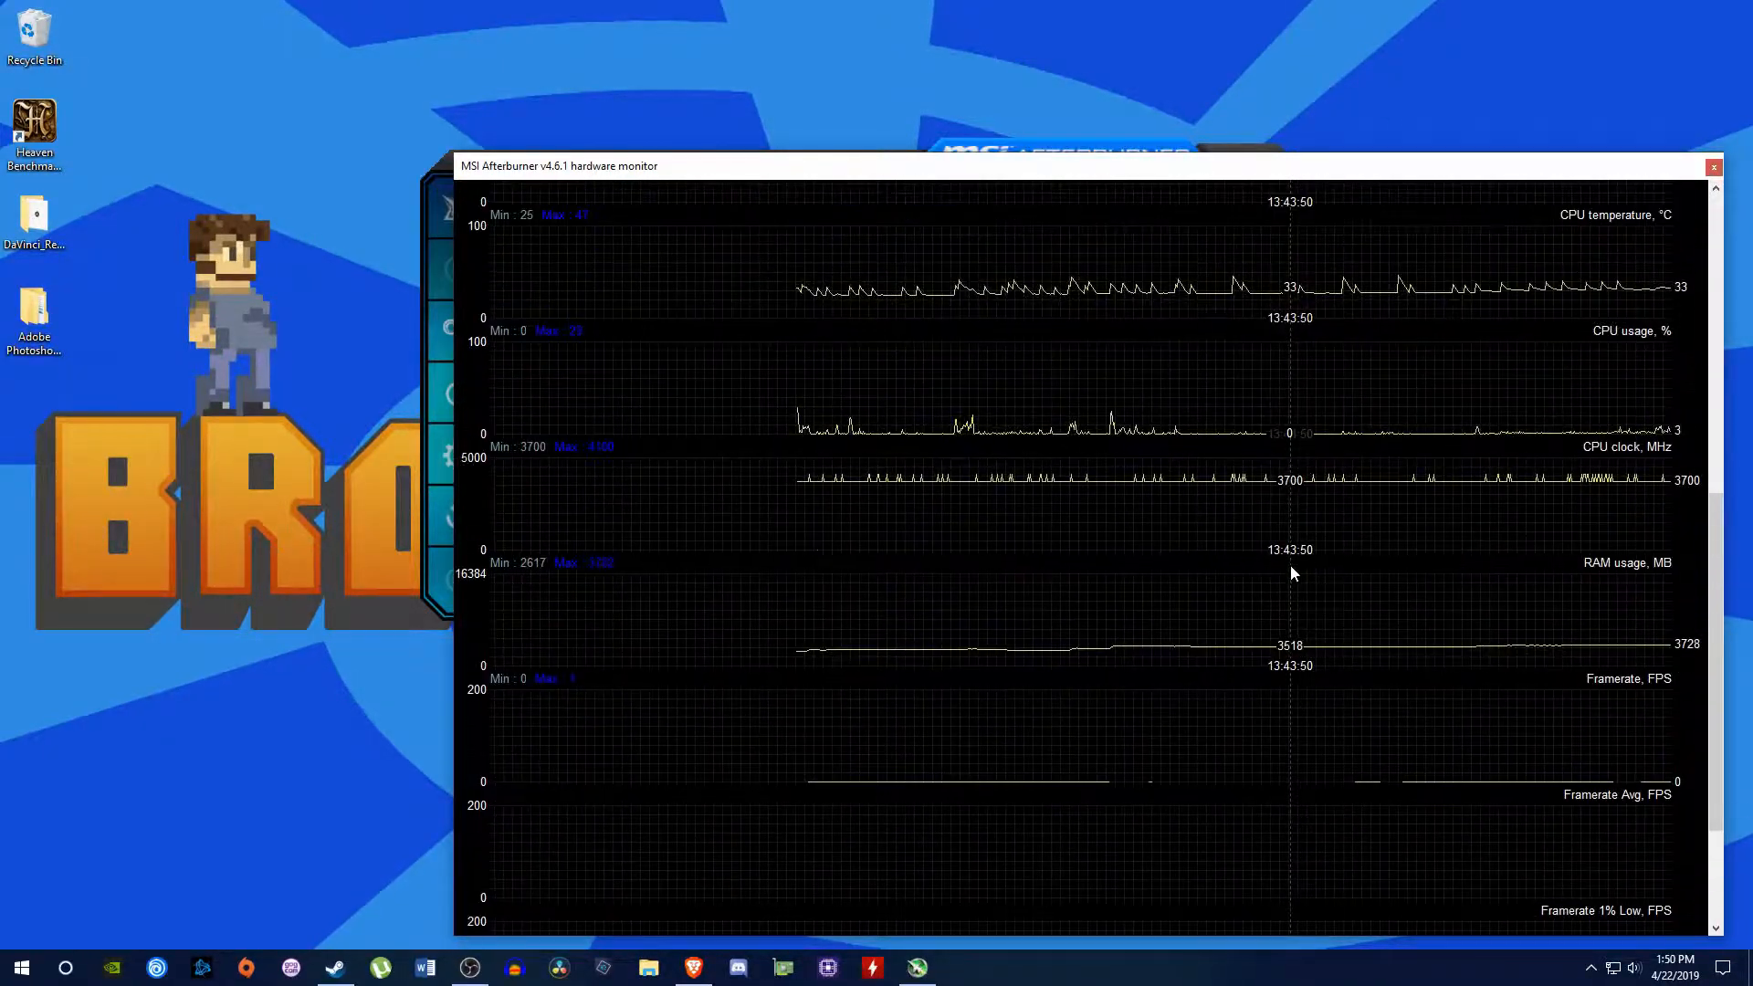
scroll(1305, 580, up, 4)
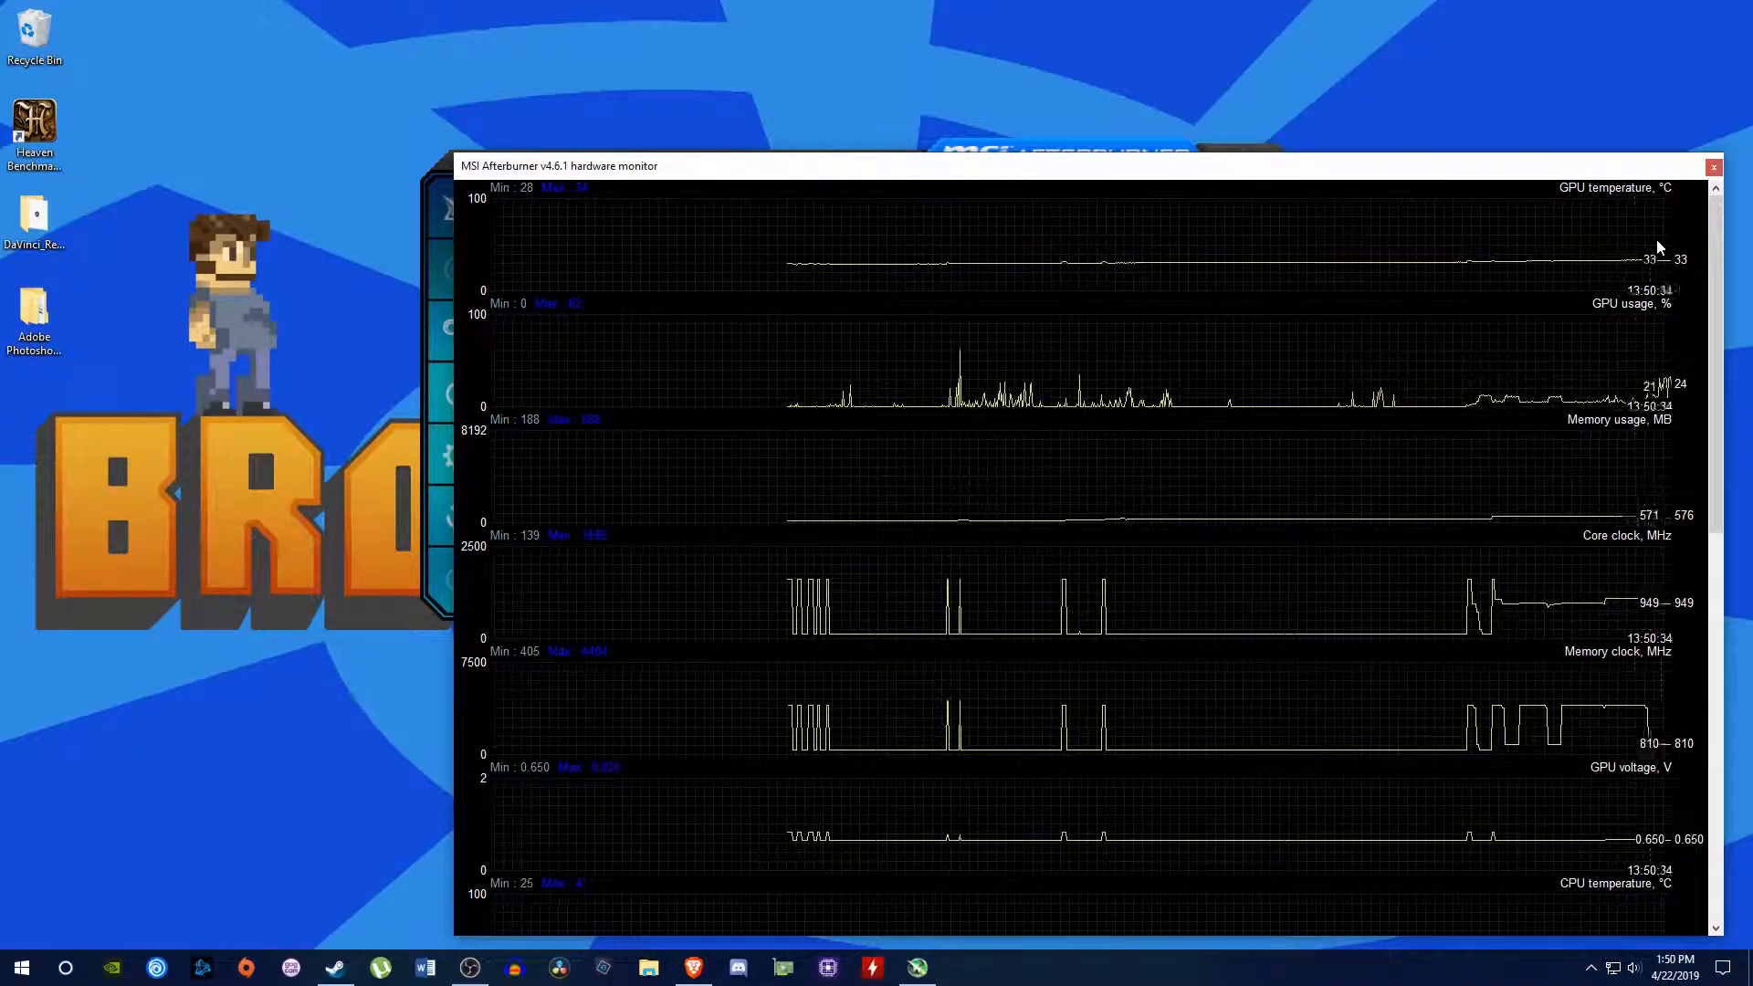
click(1714, 170)
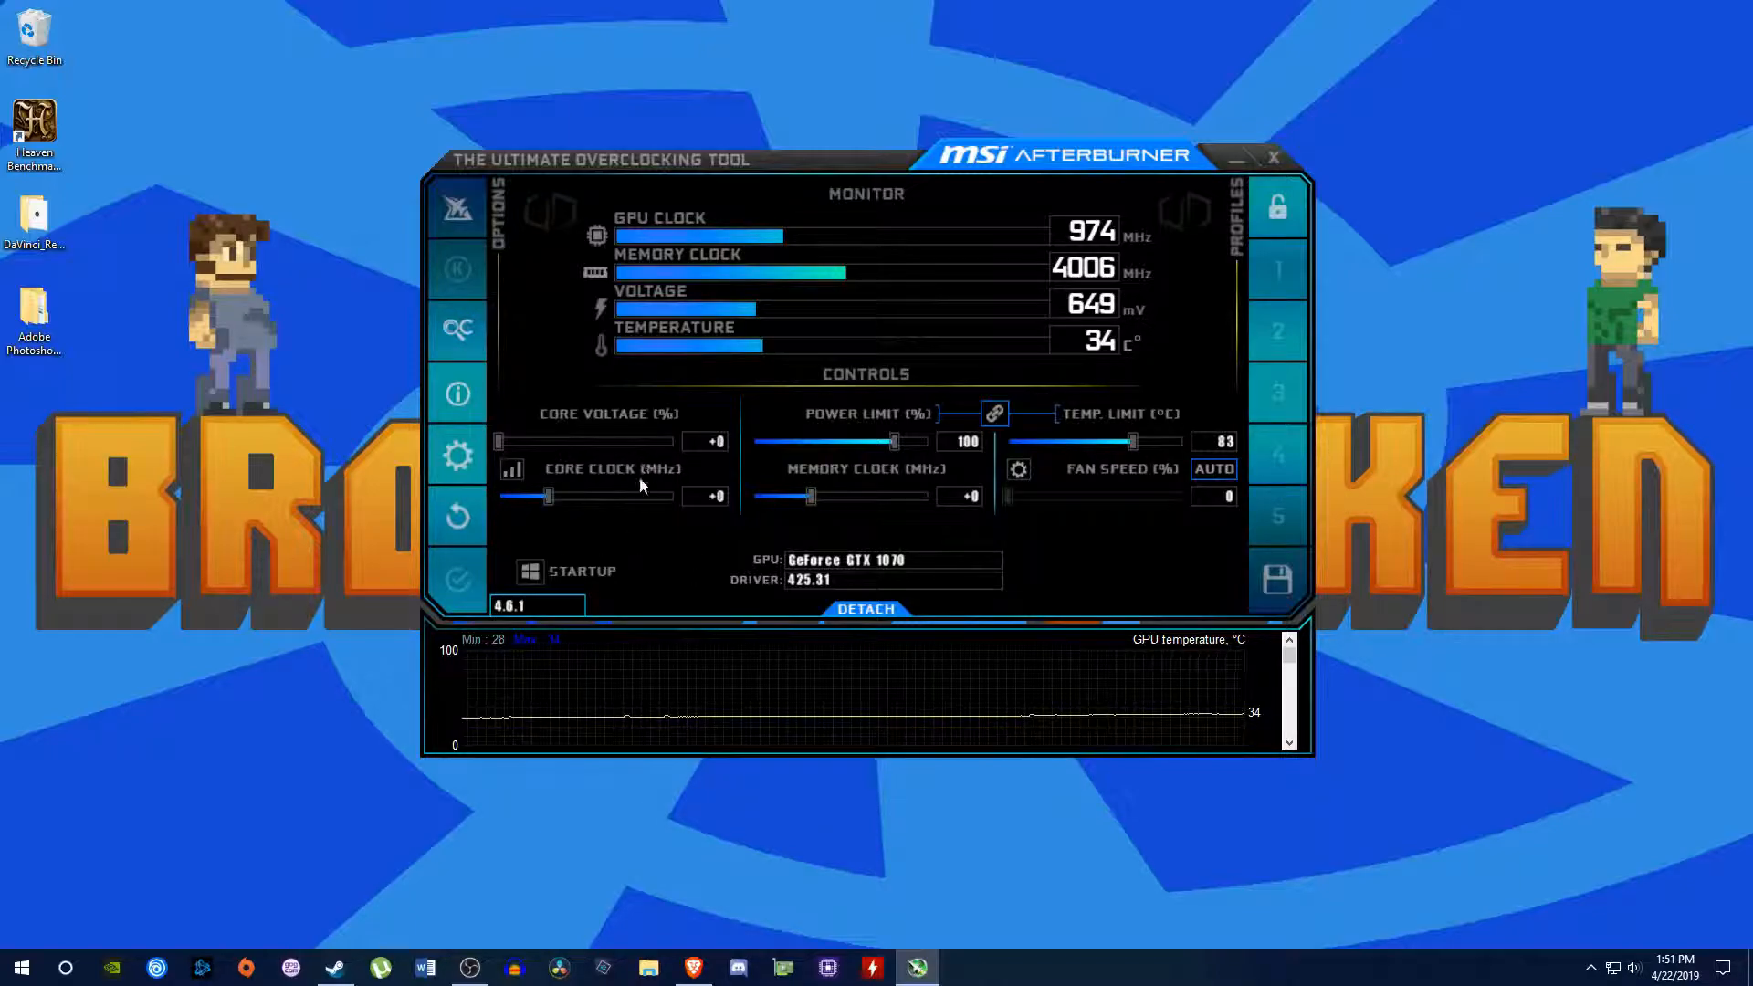
Open the Afterburner properties and review the general compatibility options, including voltage control and monitoring, and the automatic fan control setting.
click(458, 456)
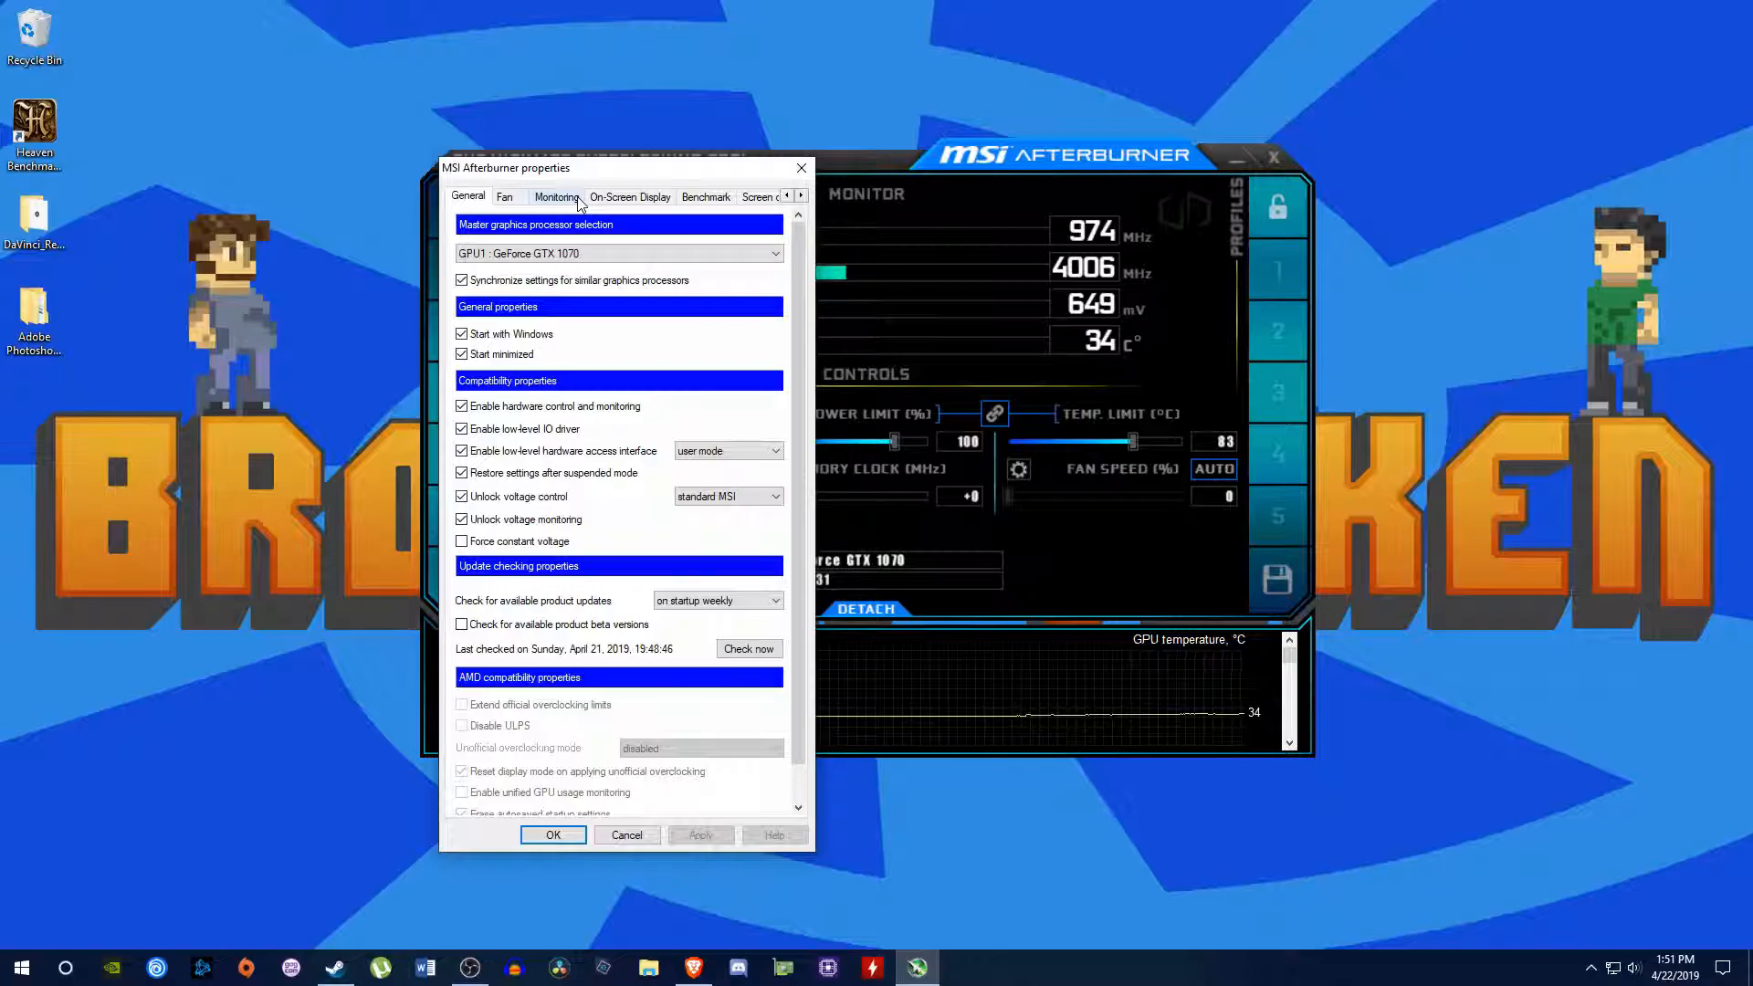
drag(614, 173, 707, 159)
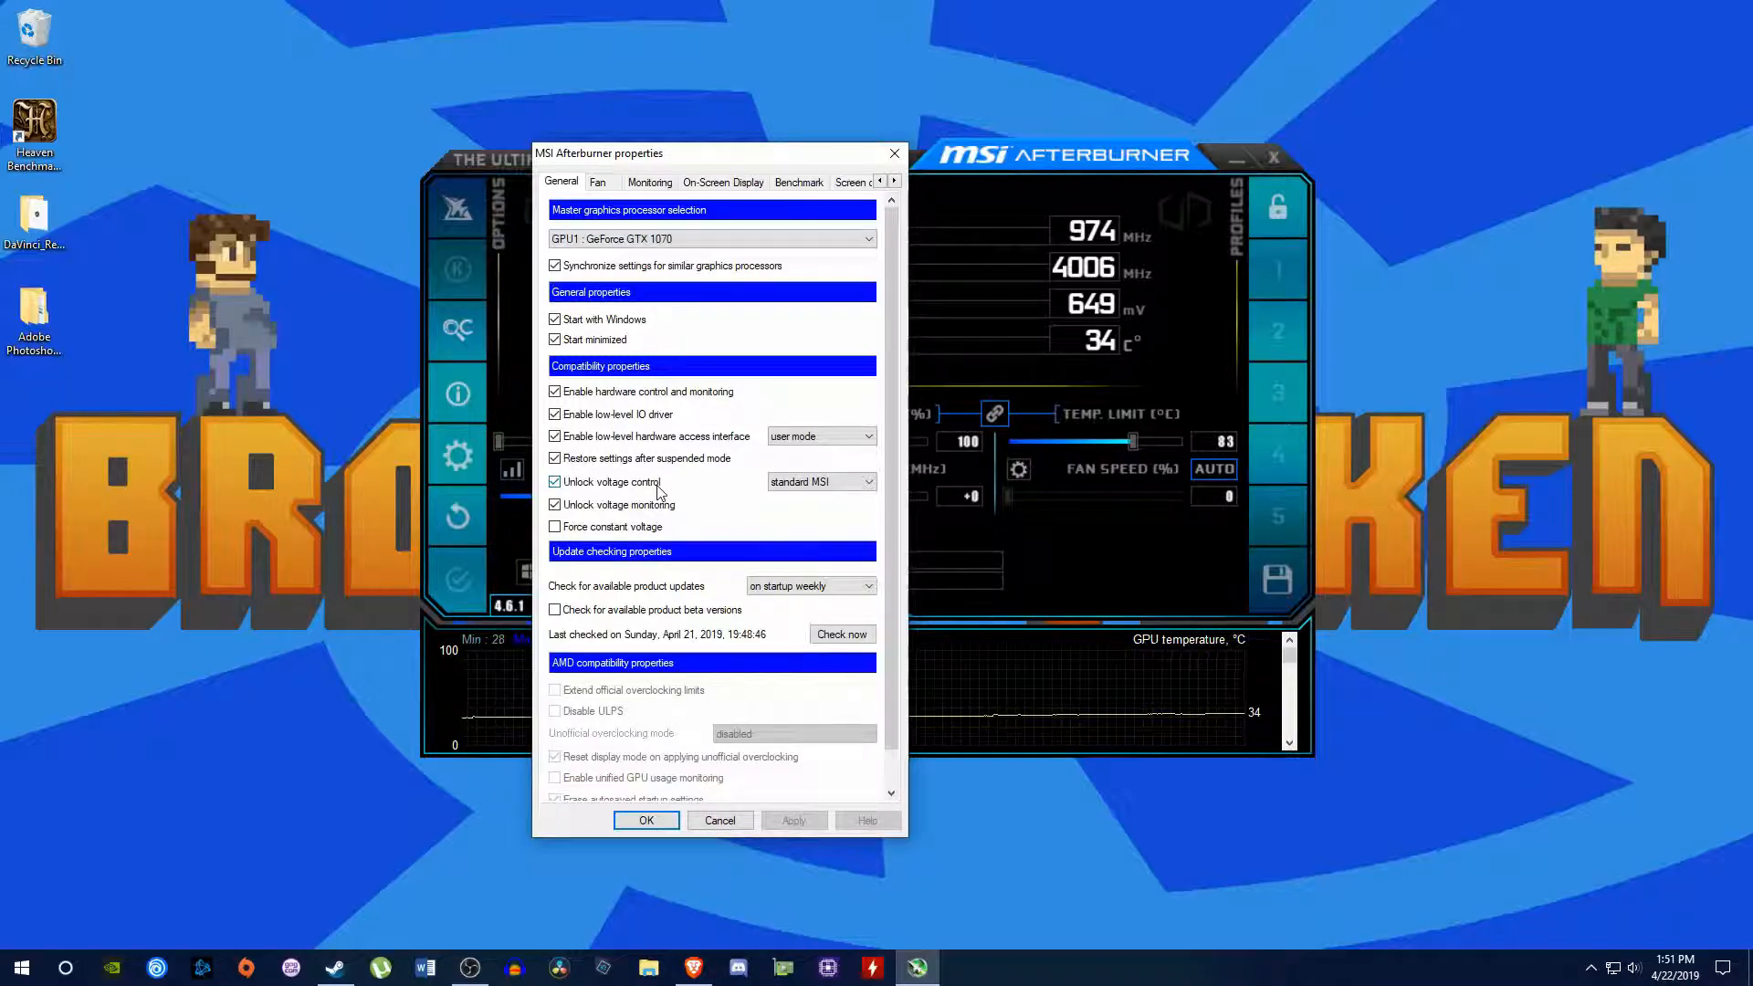
mouse_move(661, 490)
click(600, 183)
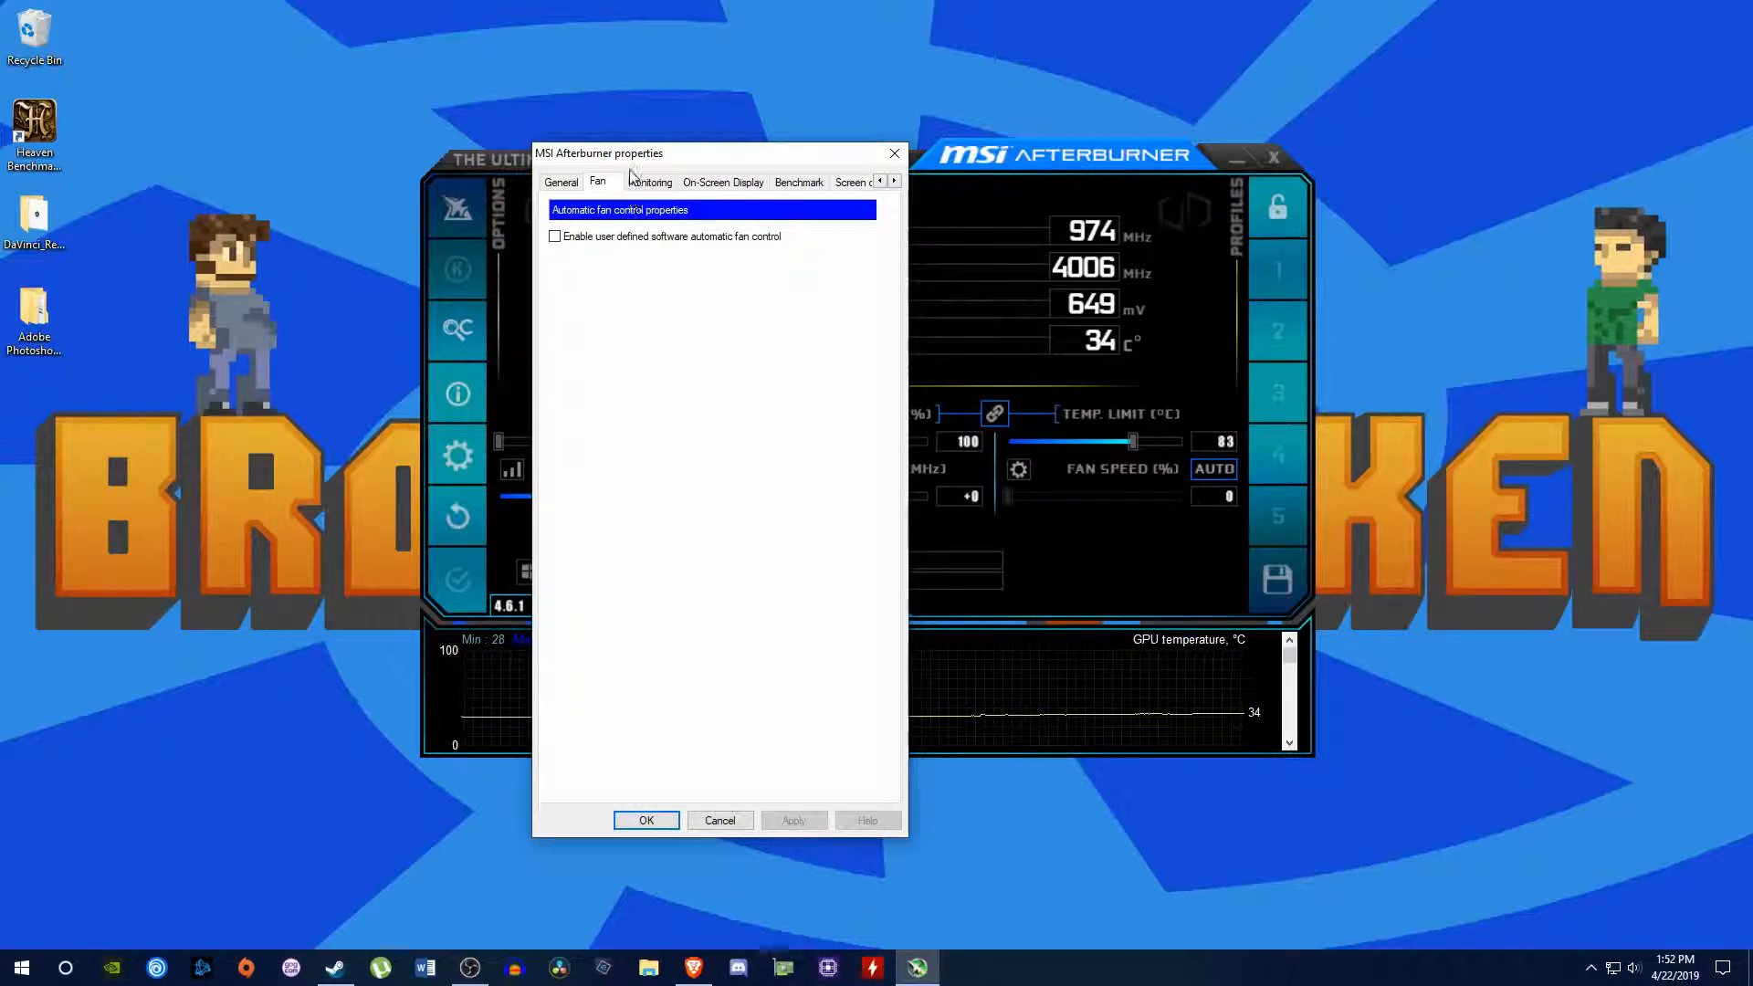
Examine the list of active hardware monitoring graphs, checking which GPU and CPU temperature, usage, clock and voltage entries are enabled for the on-screen display.
click(653, 186)
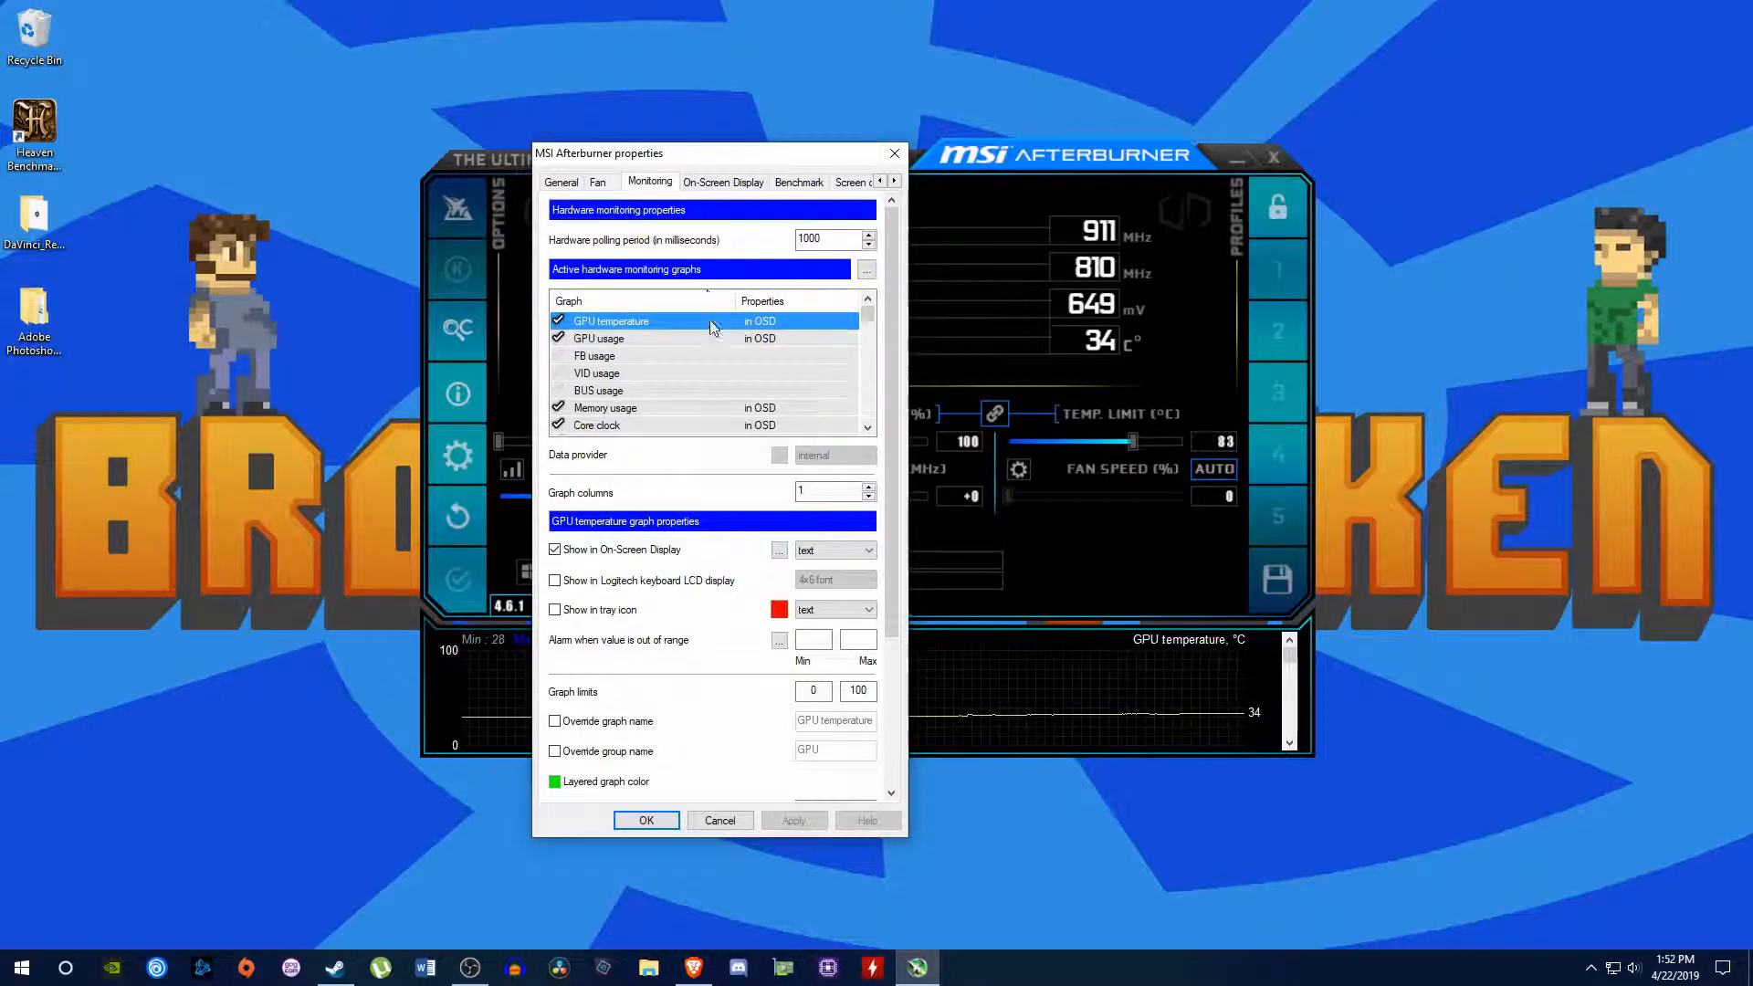
mouse_move(717, 365)
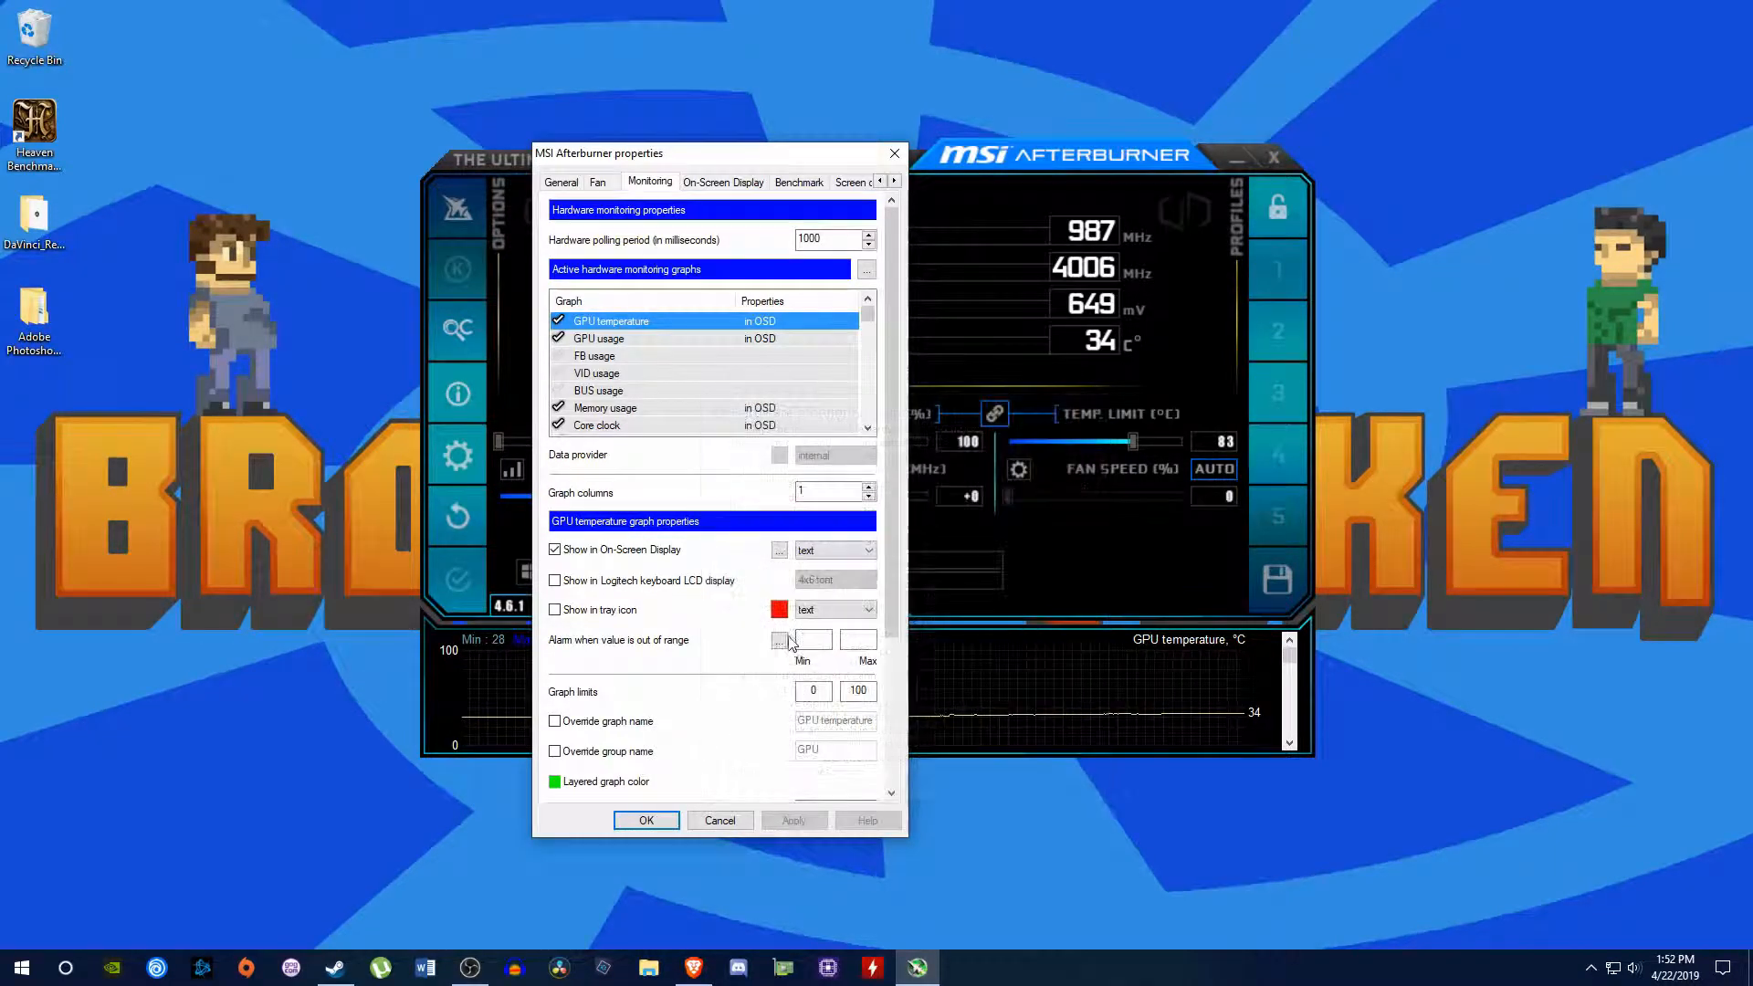
scroll(570, 372, down, 8)
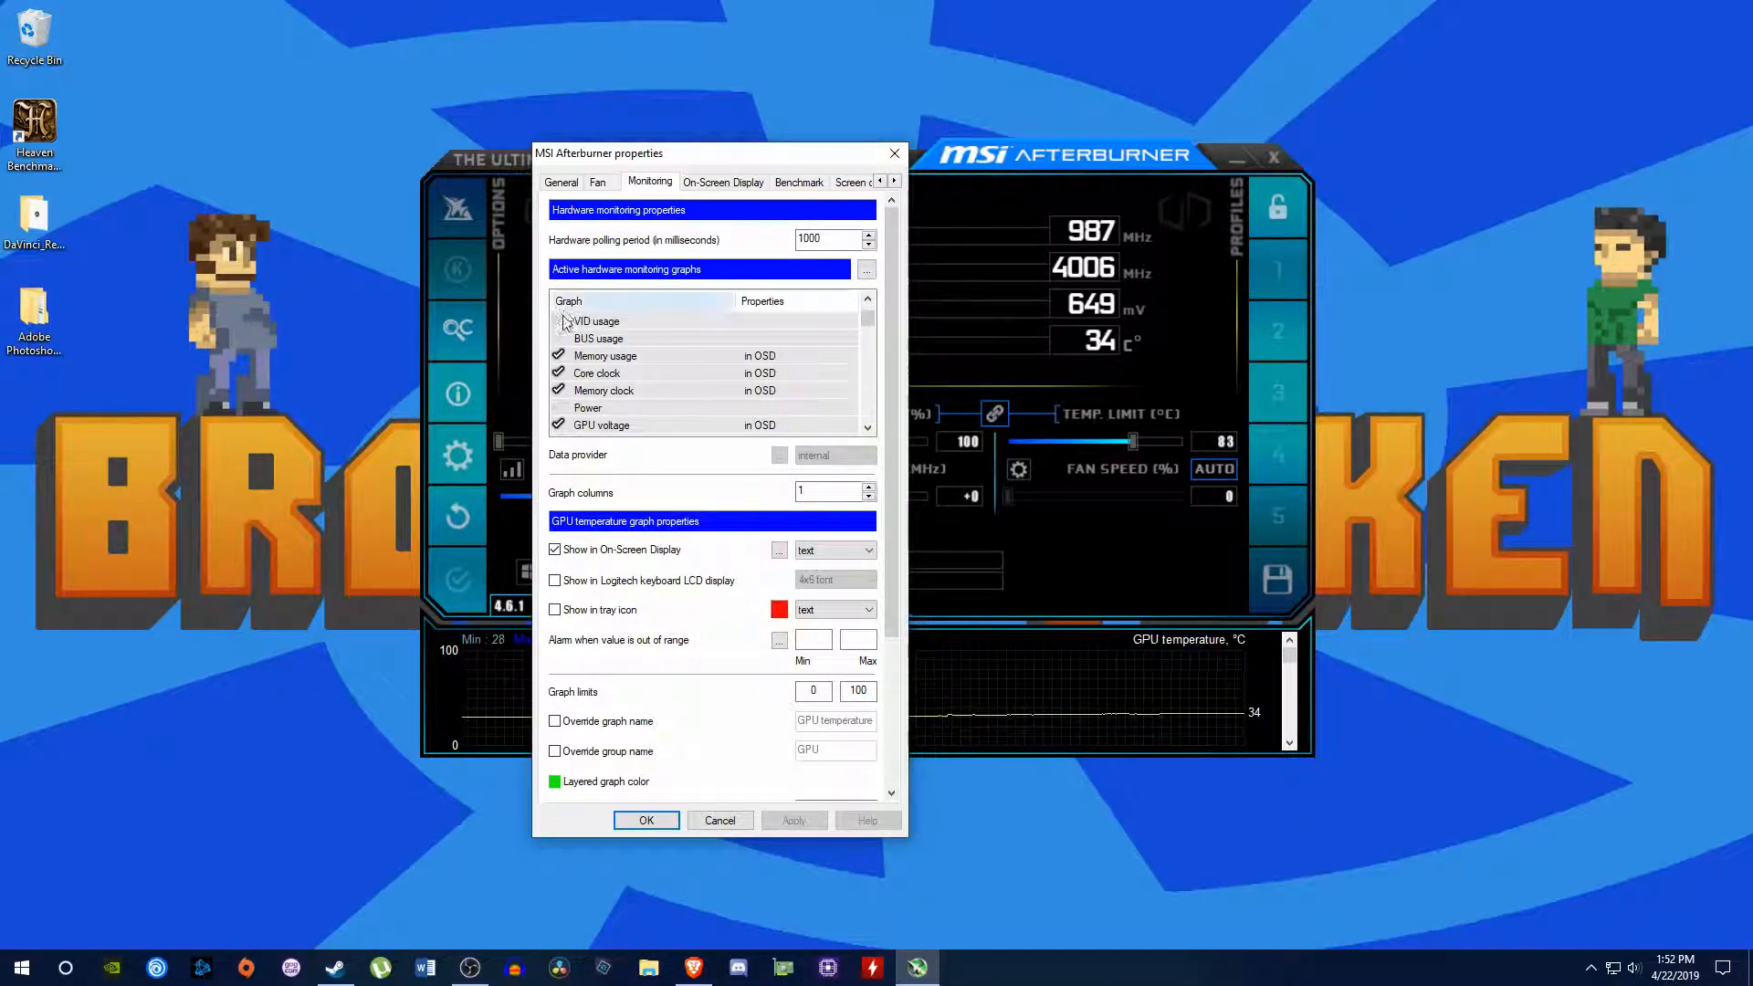
scroll(570, 372, down, 10)
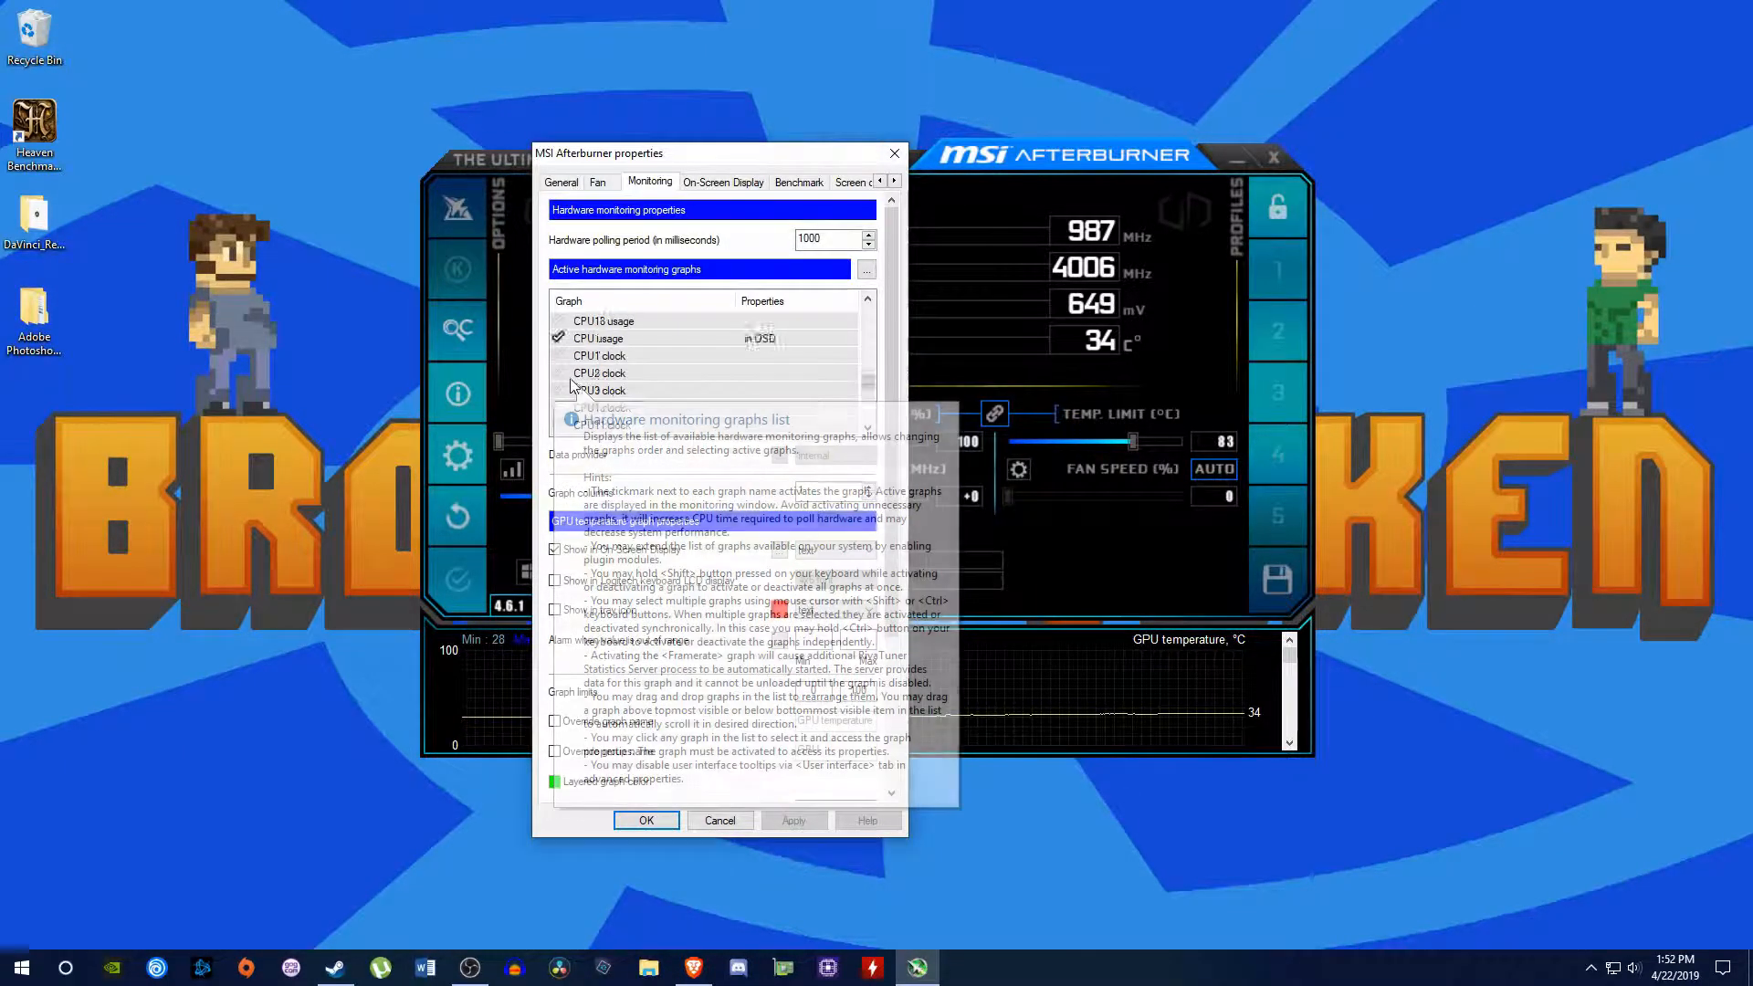
scroll(572, 379, up, 5)
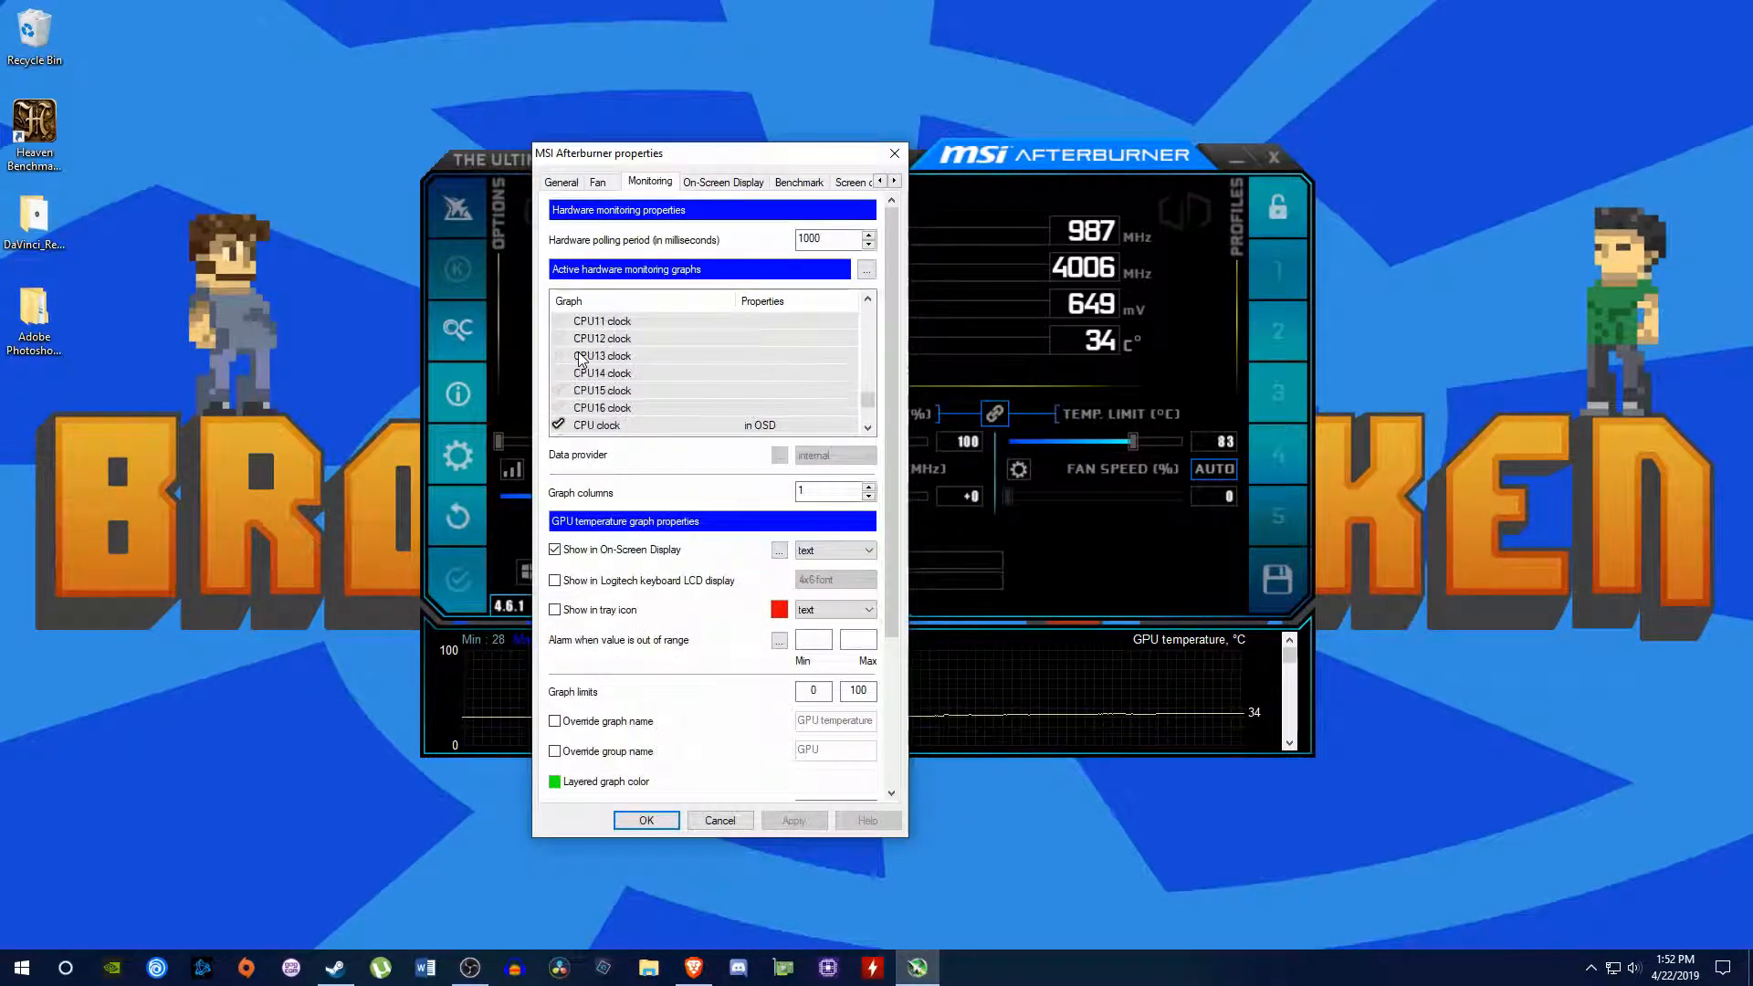
scroll(732, 365, up, 3)
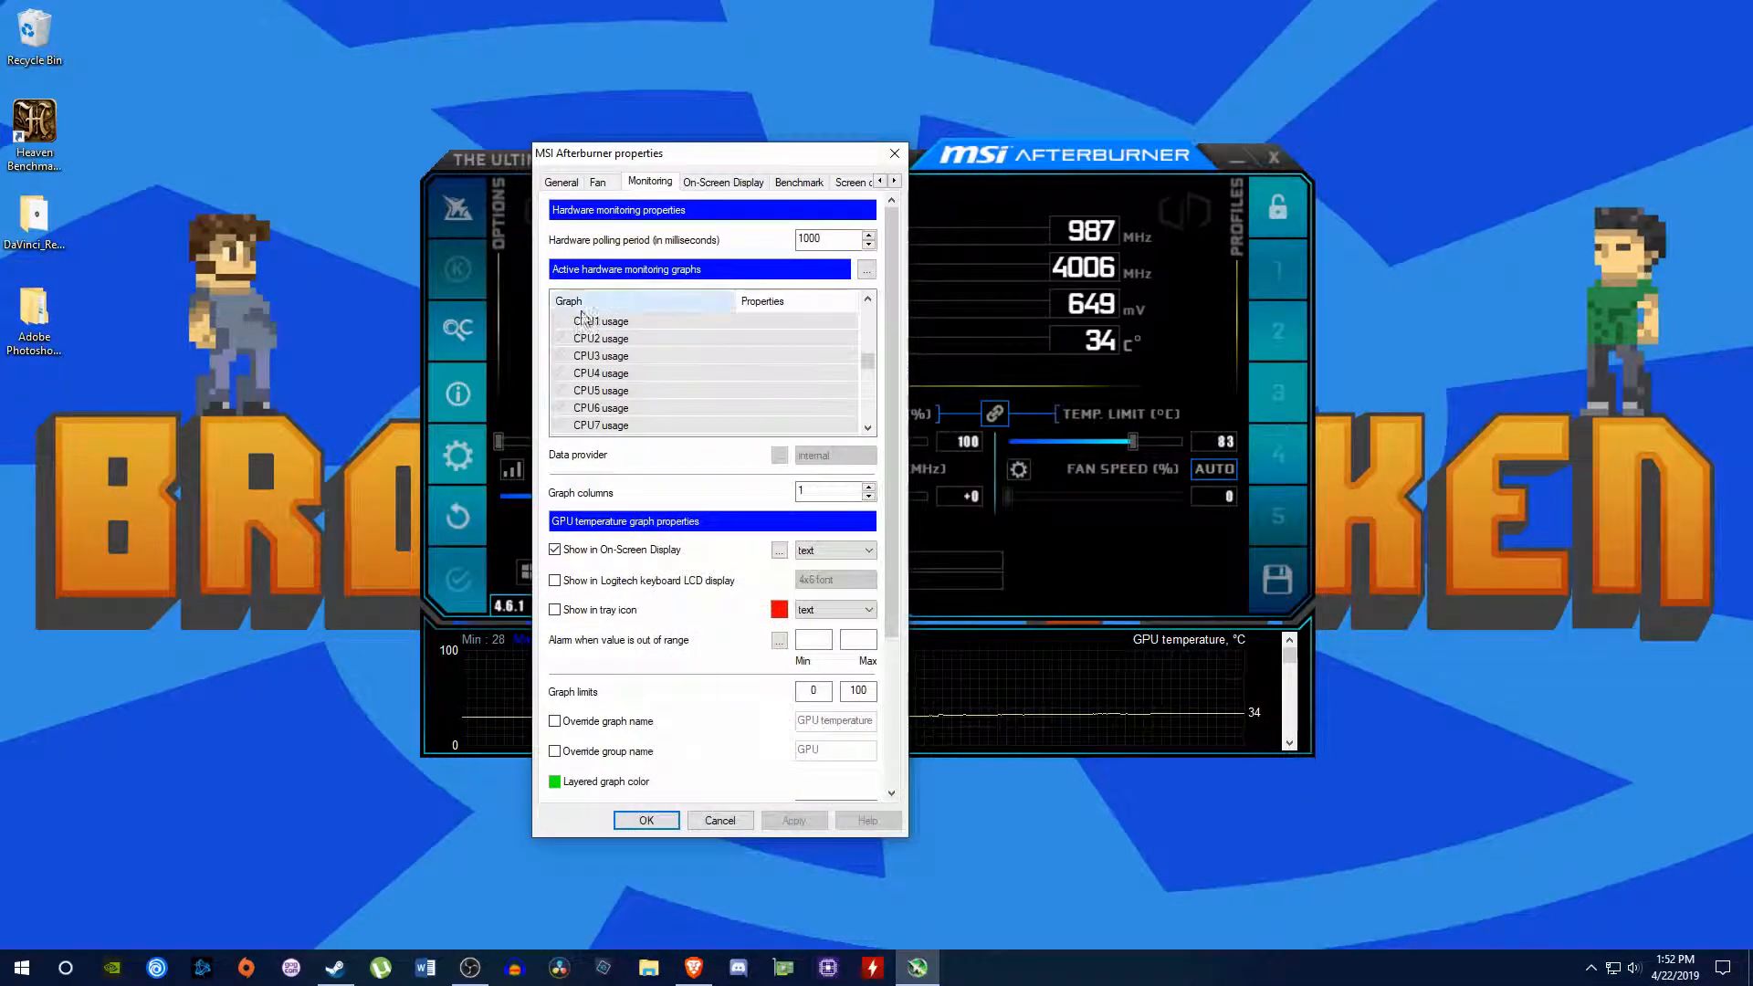
scroll(598, 356, down, 3)
scroll(612, 358, down, 1)
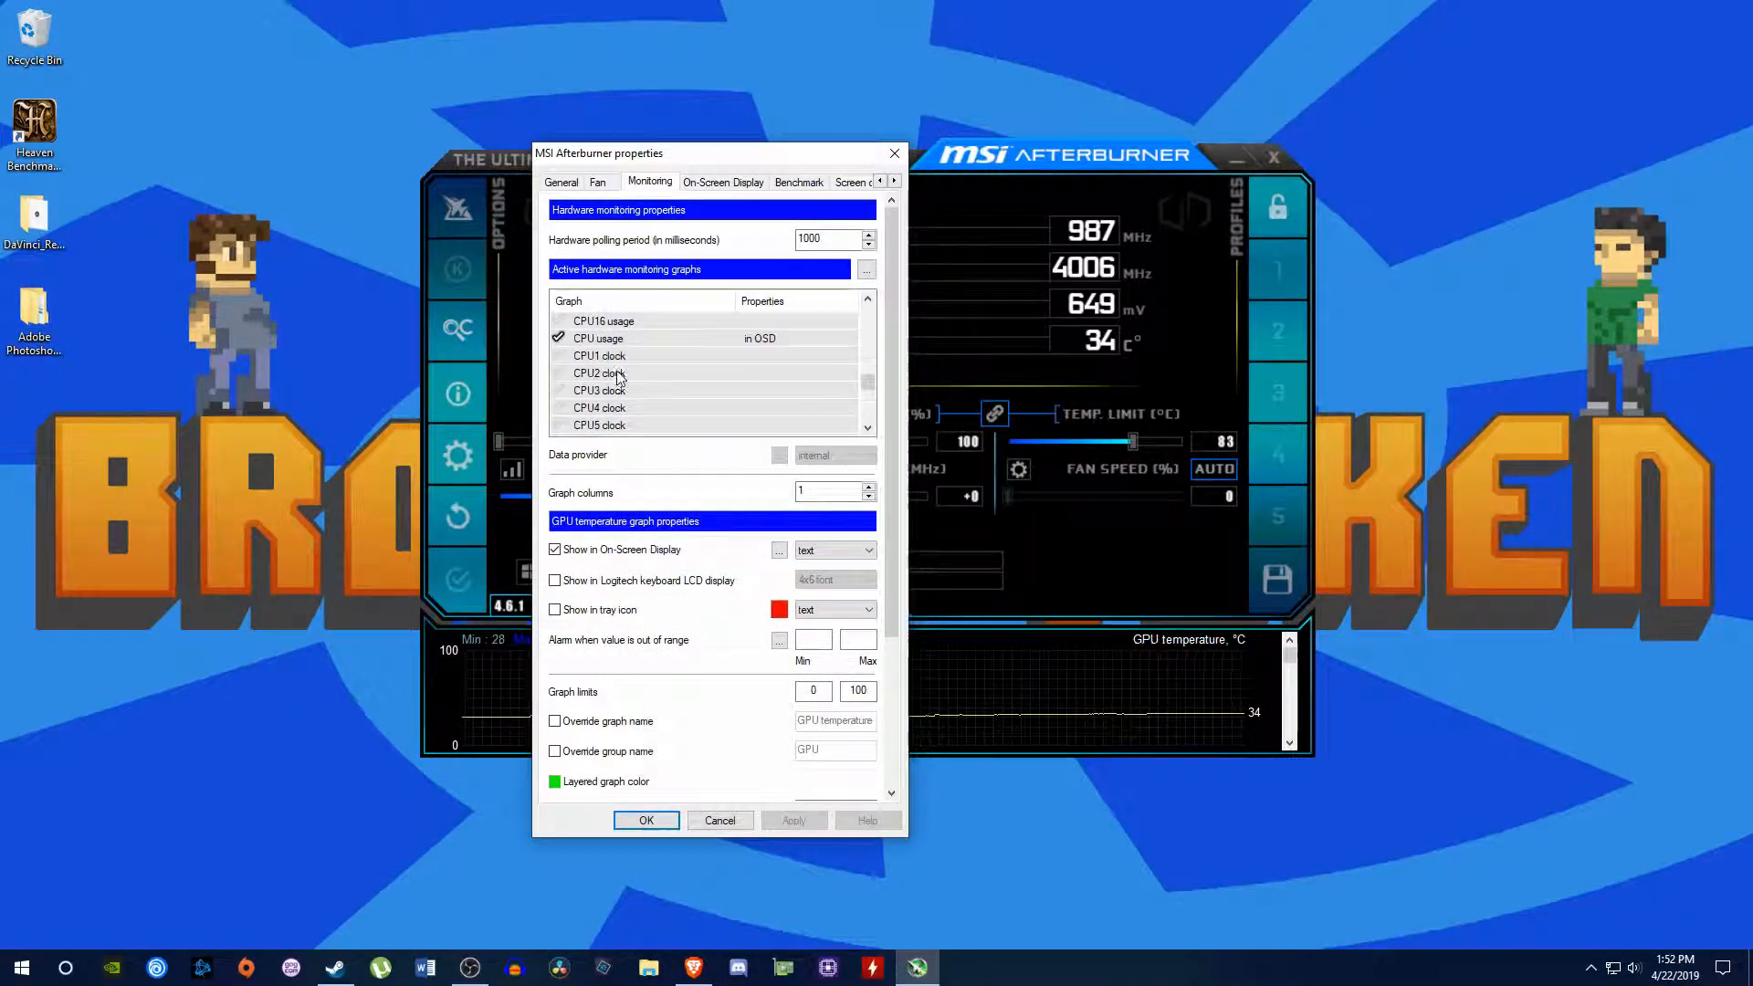
scroll(615, 353, up, 4)
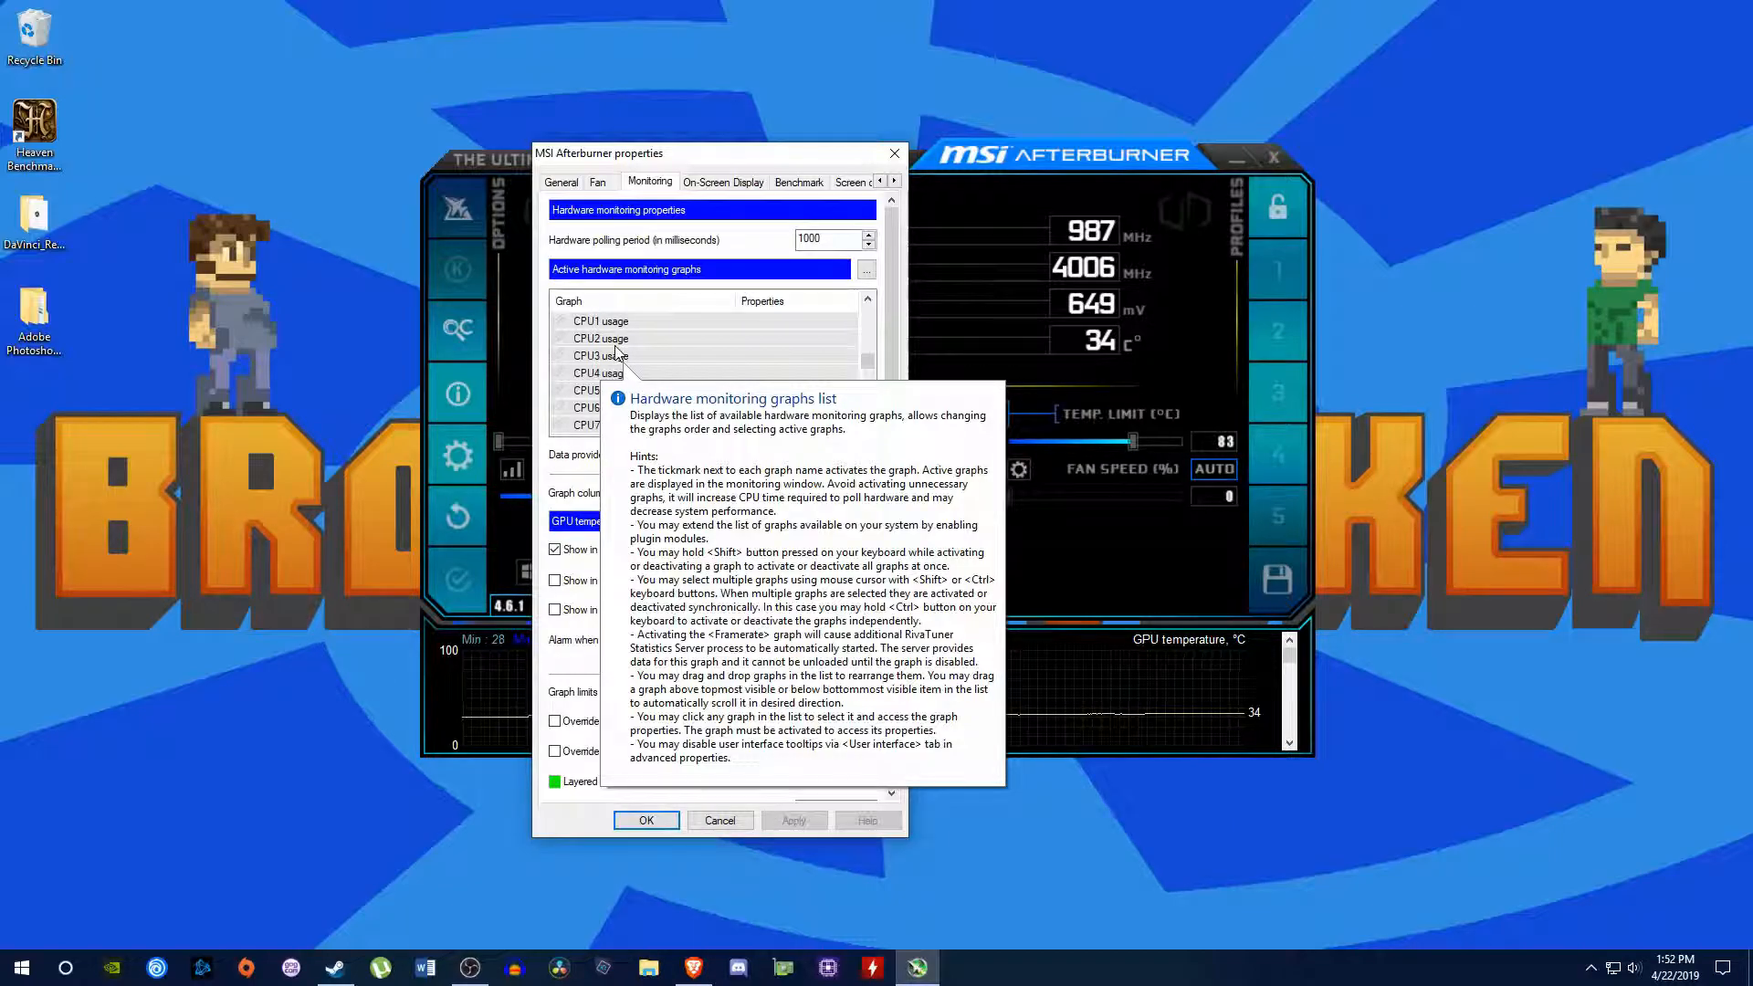
scroll(612, 357, down, 3)
scroll(609, 359, down, 3)
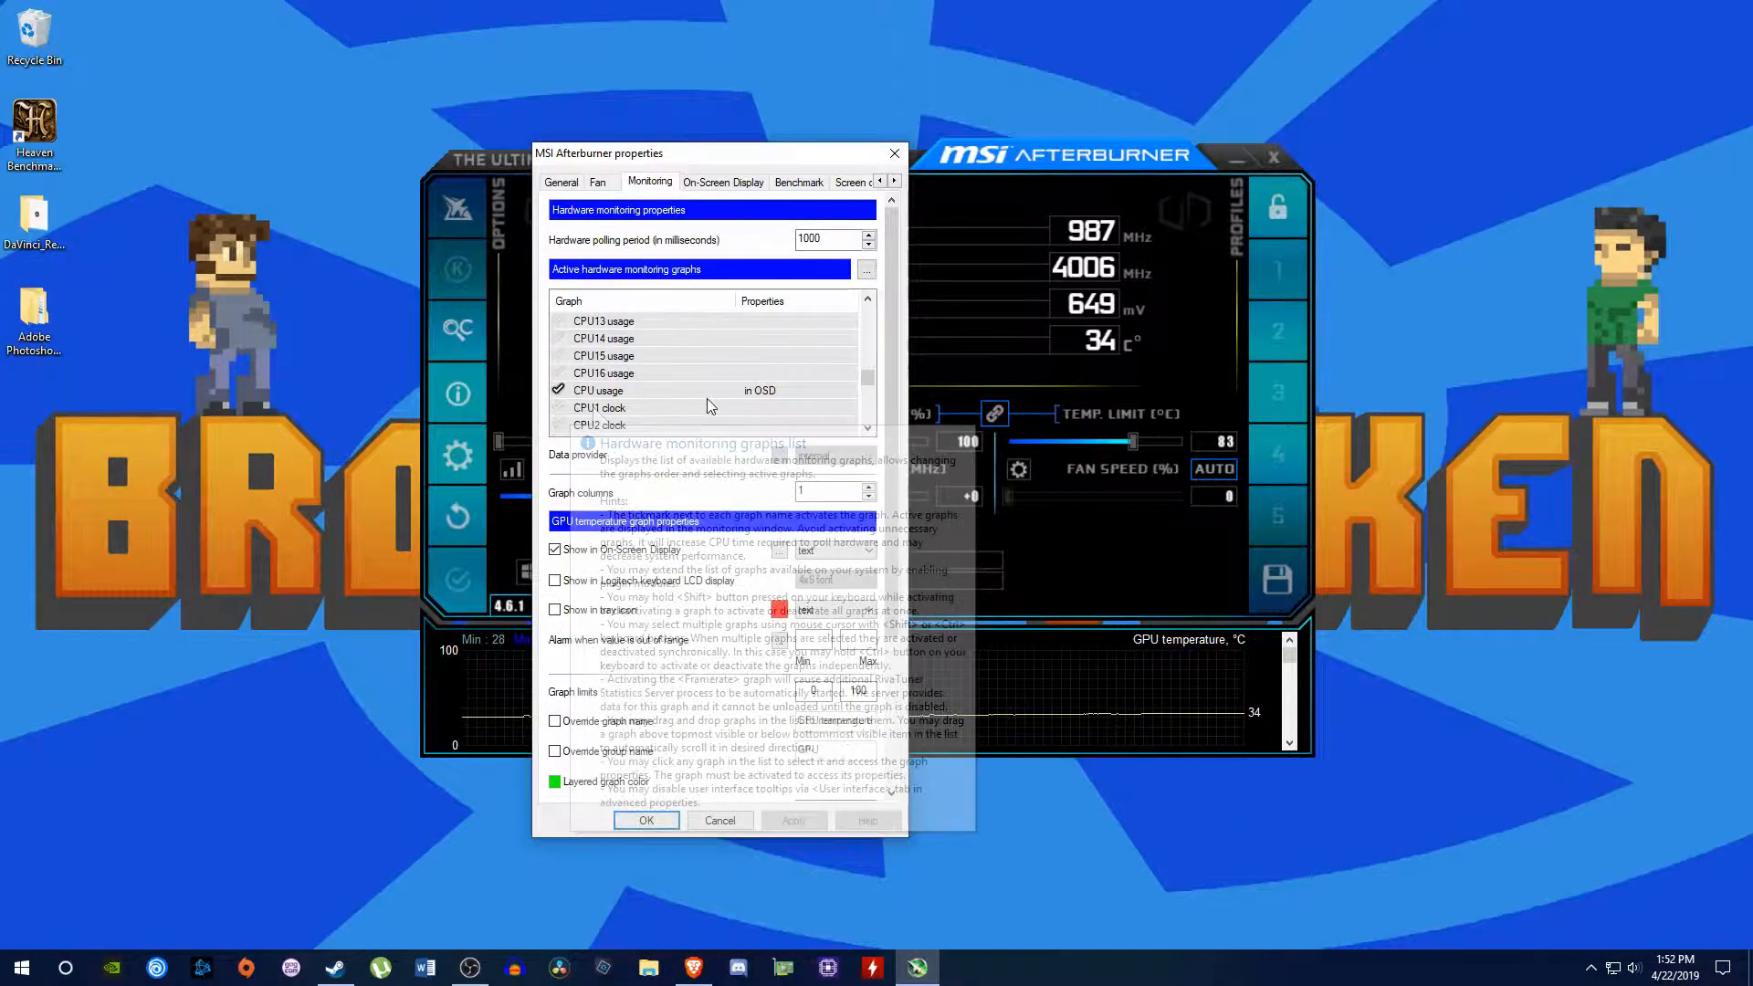
scroll(617, 399, up, 5)
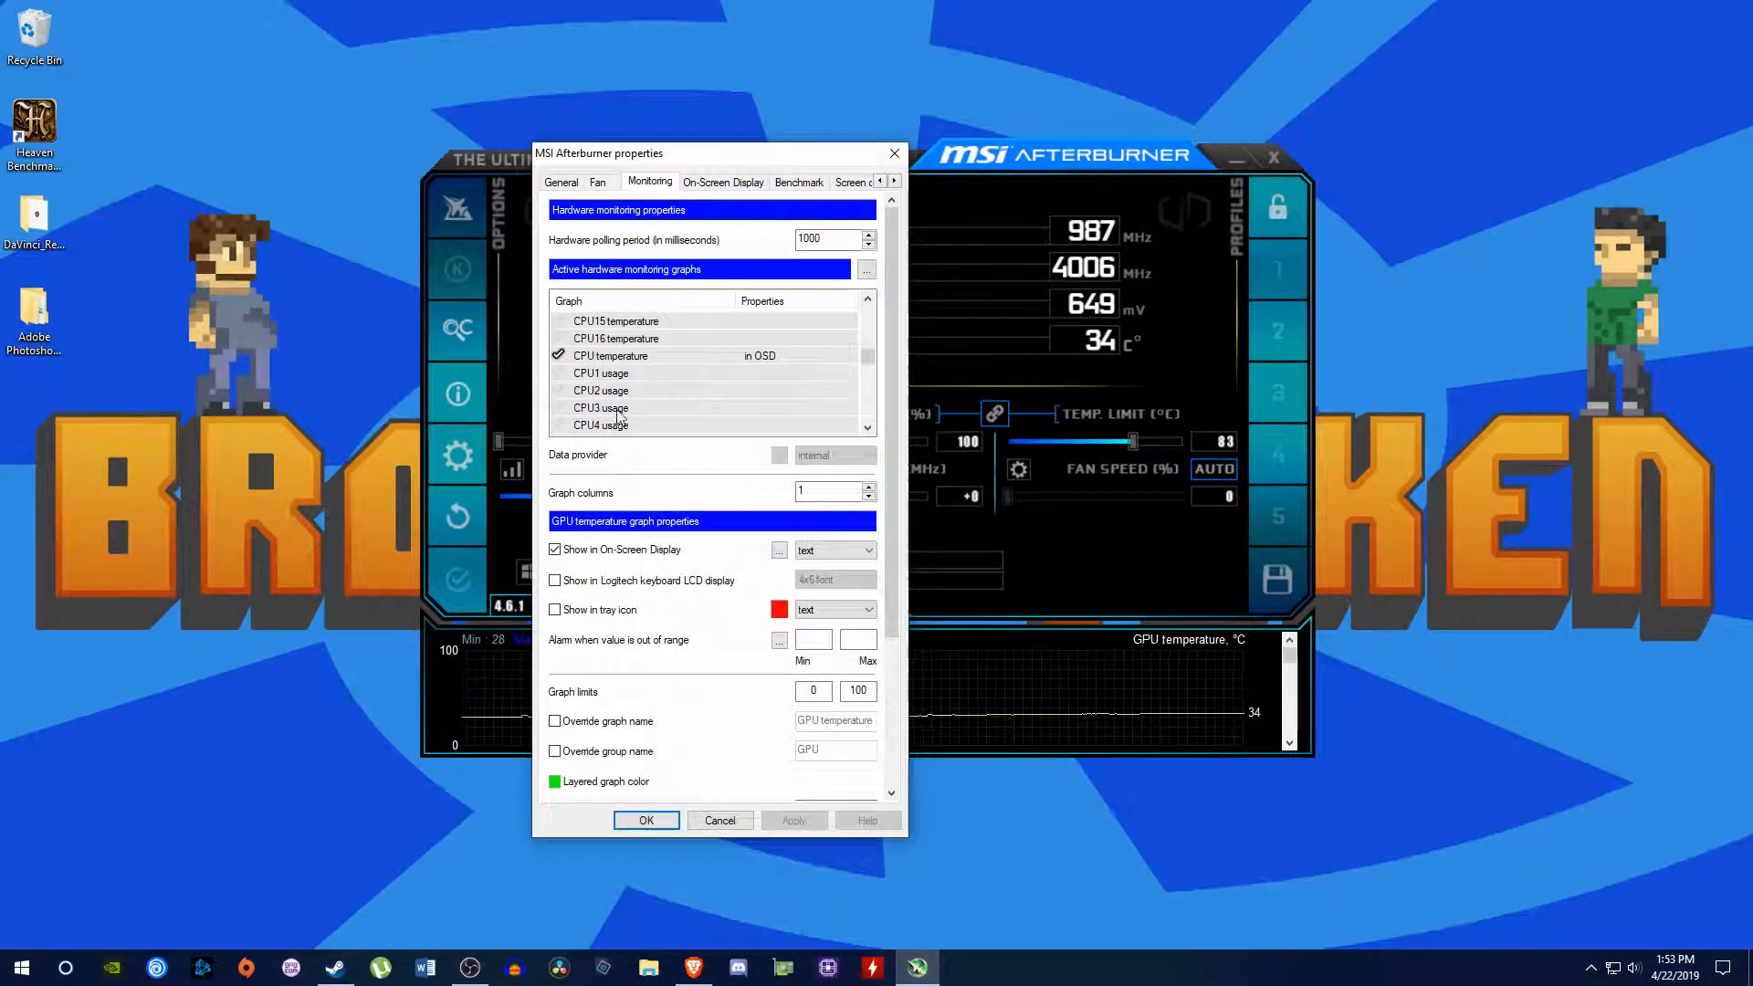
scroll(654, 387, up, 8)
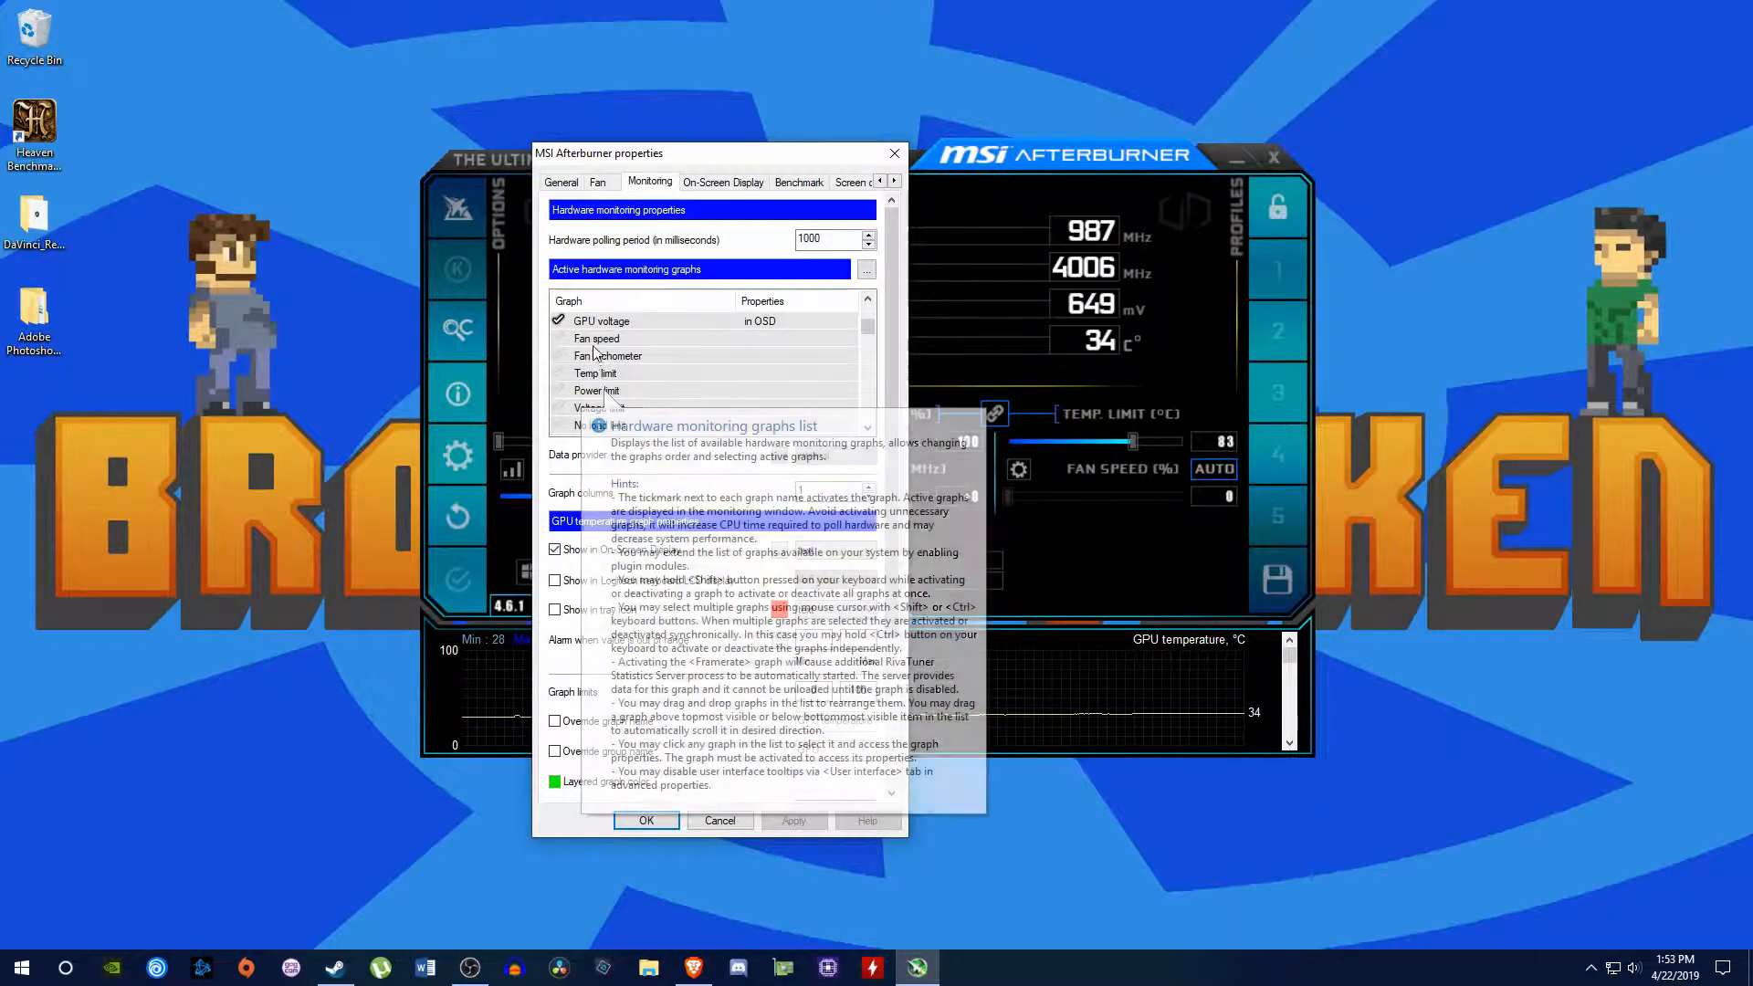
scroll(619, 403, up, 1)
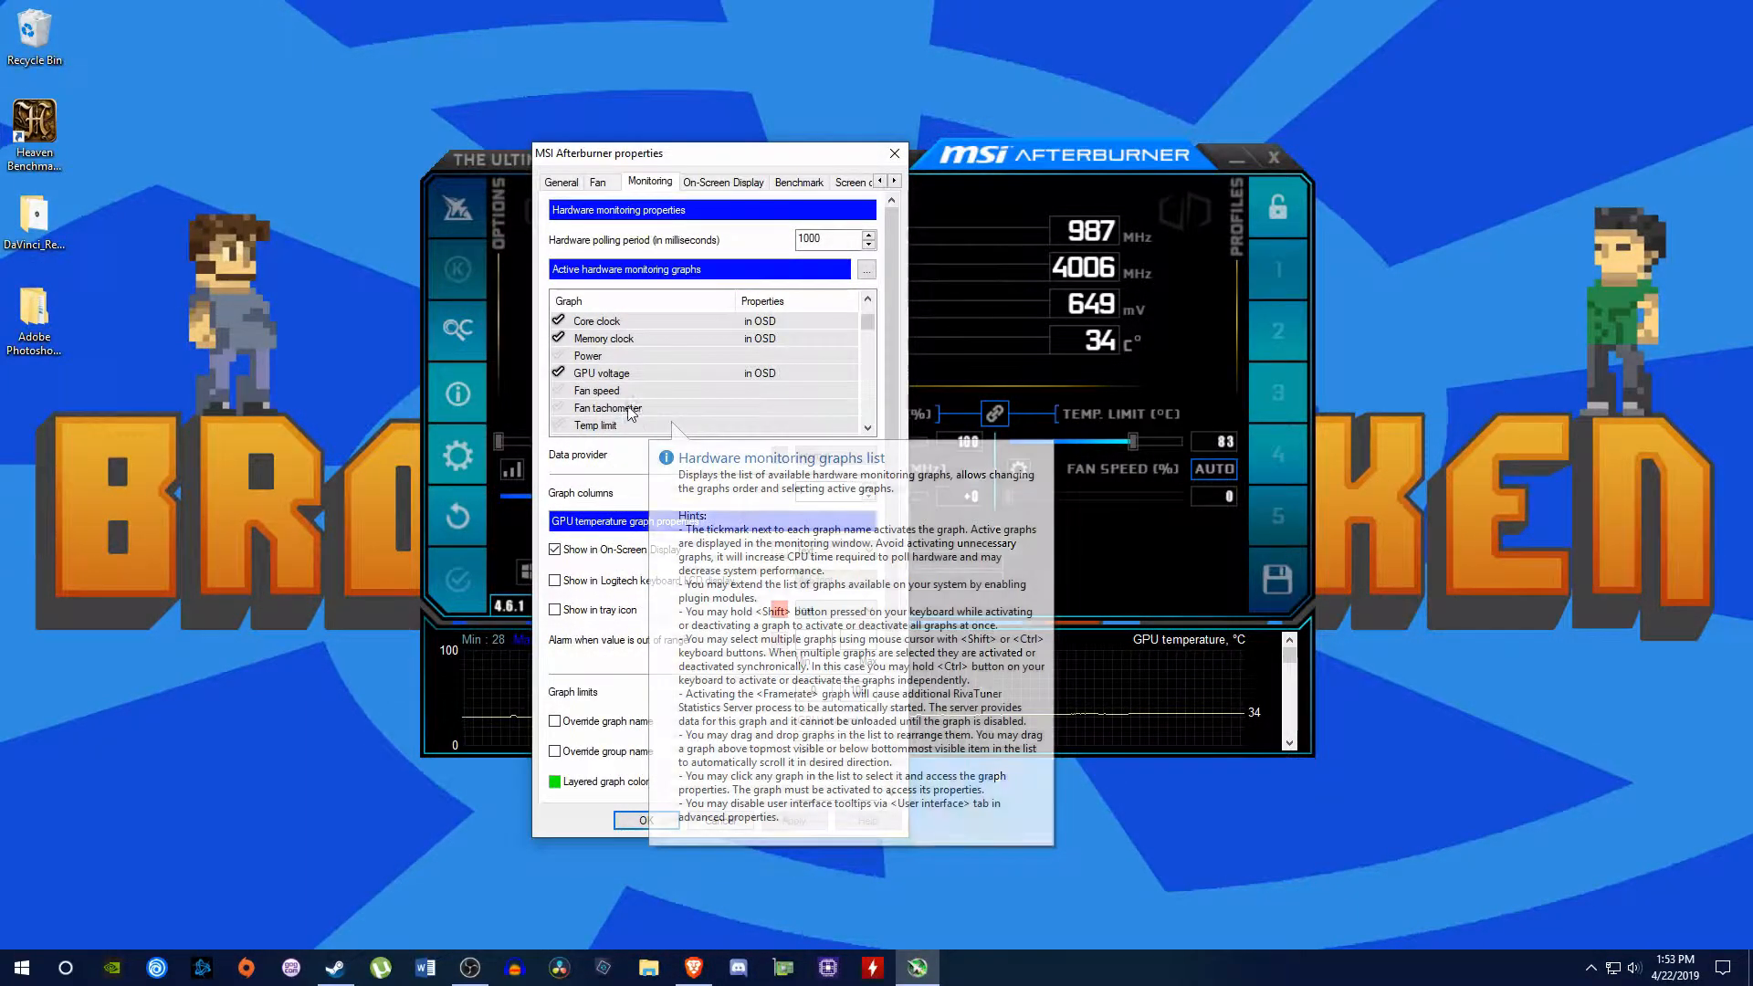
scroll(619, 391, up, 2)
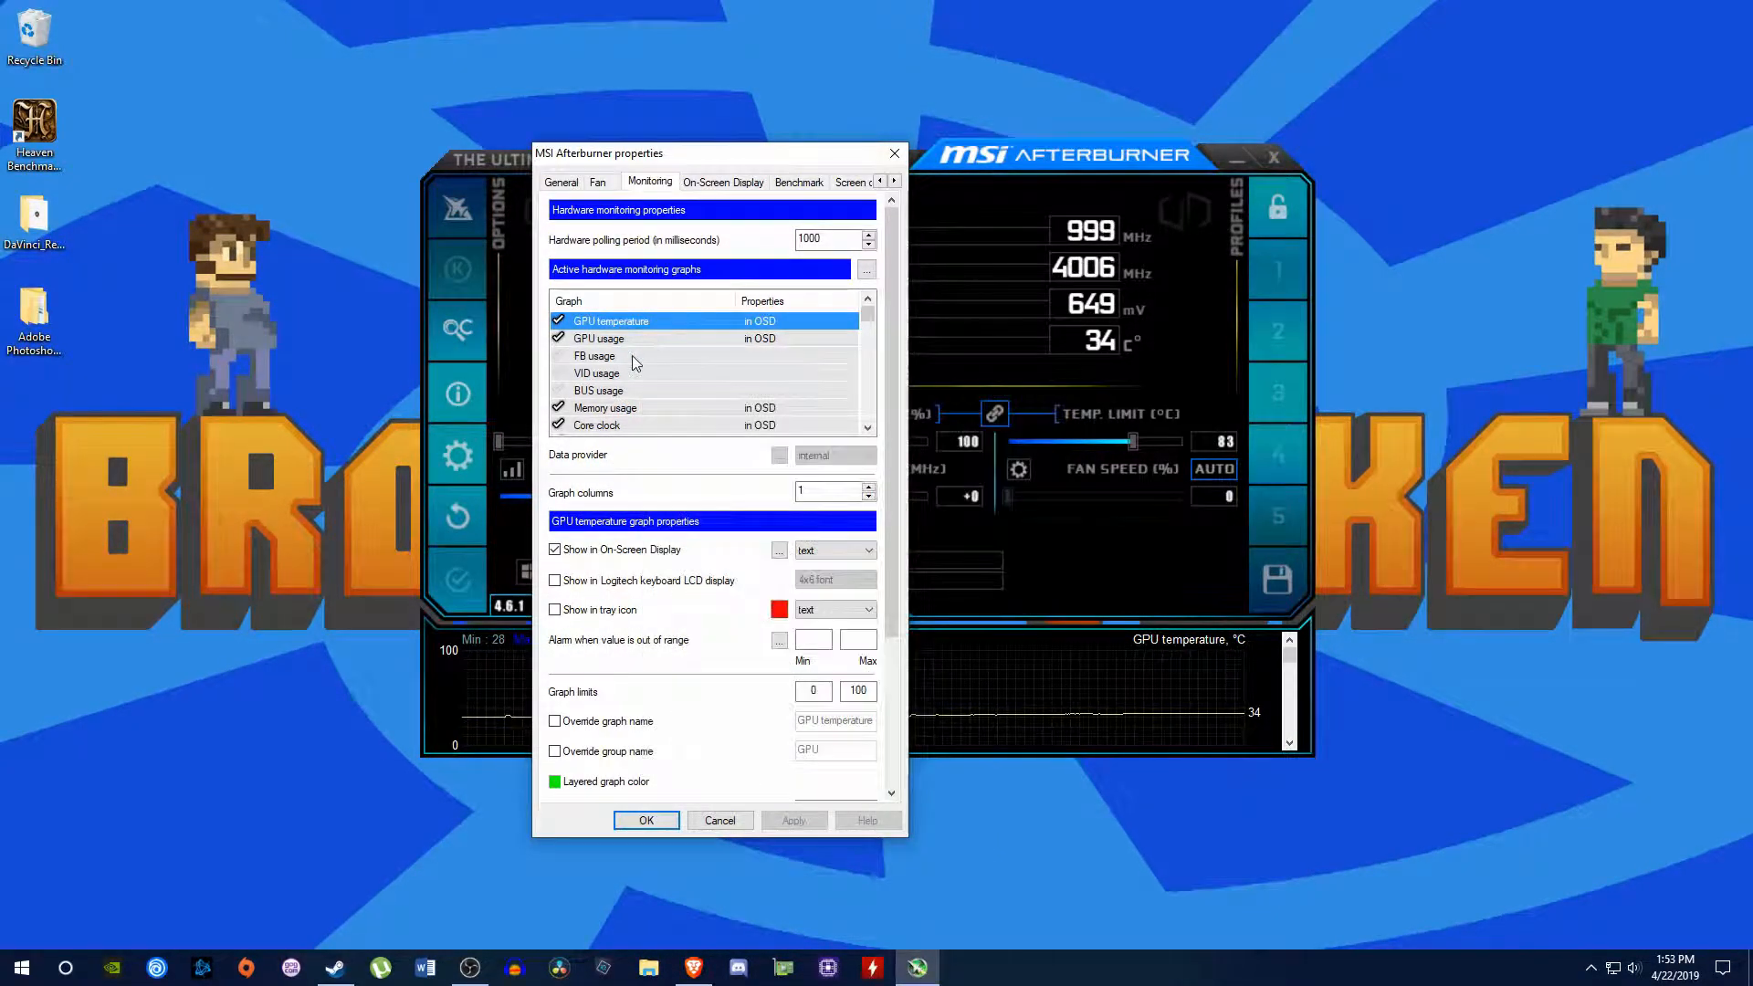
scroll(667, 333, down, 1)
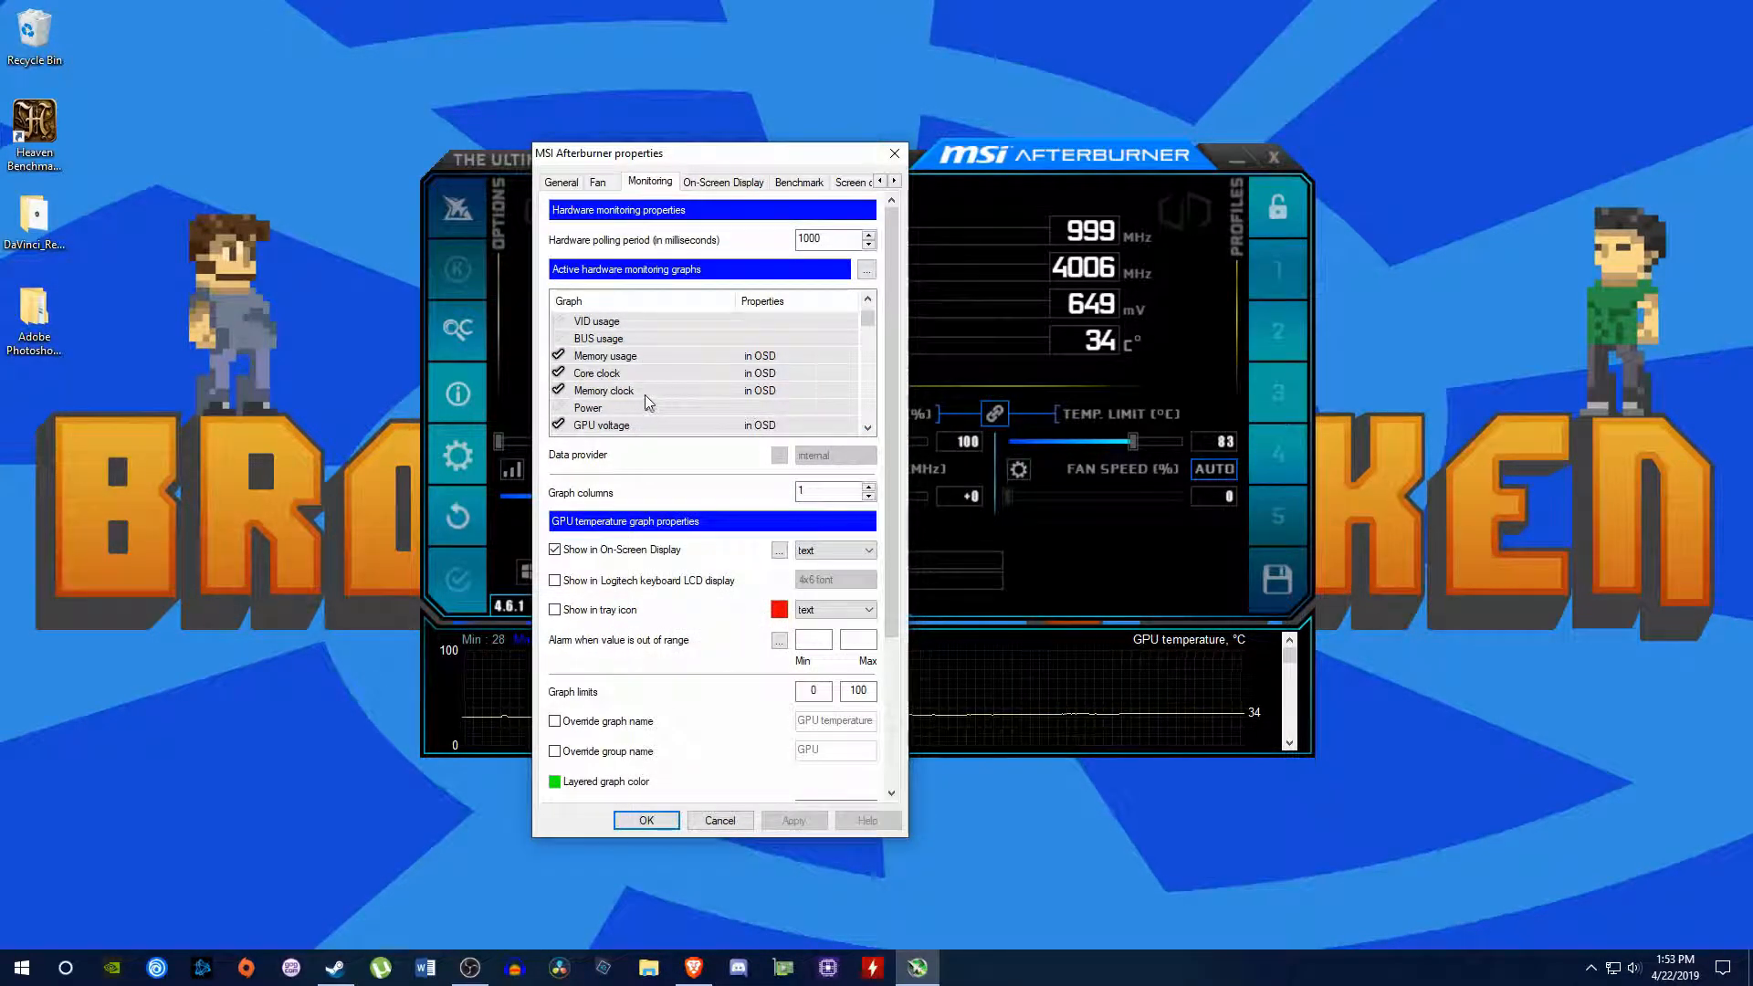
mouse_move(630, 392)
scroll(629, 384, down, 1)
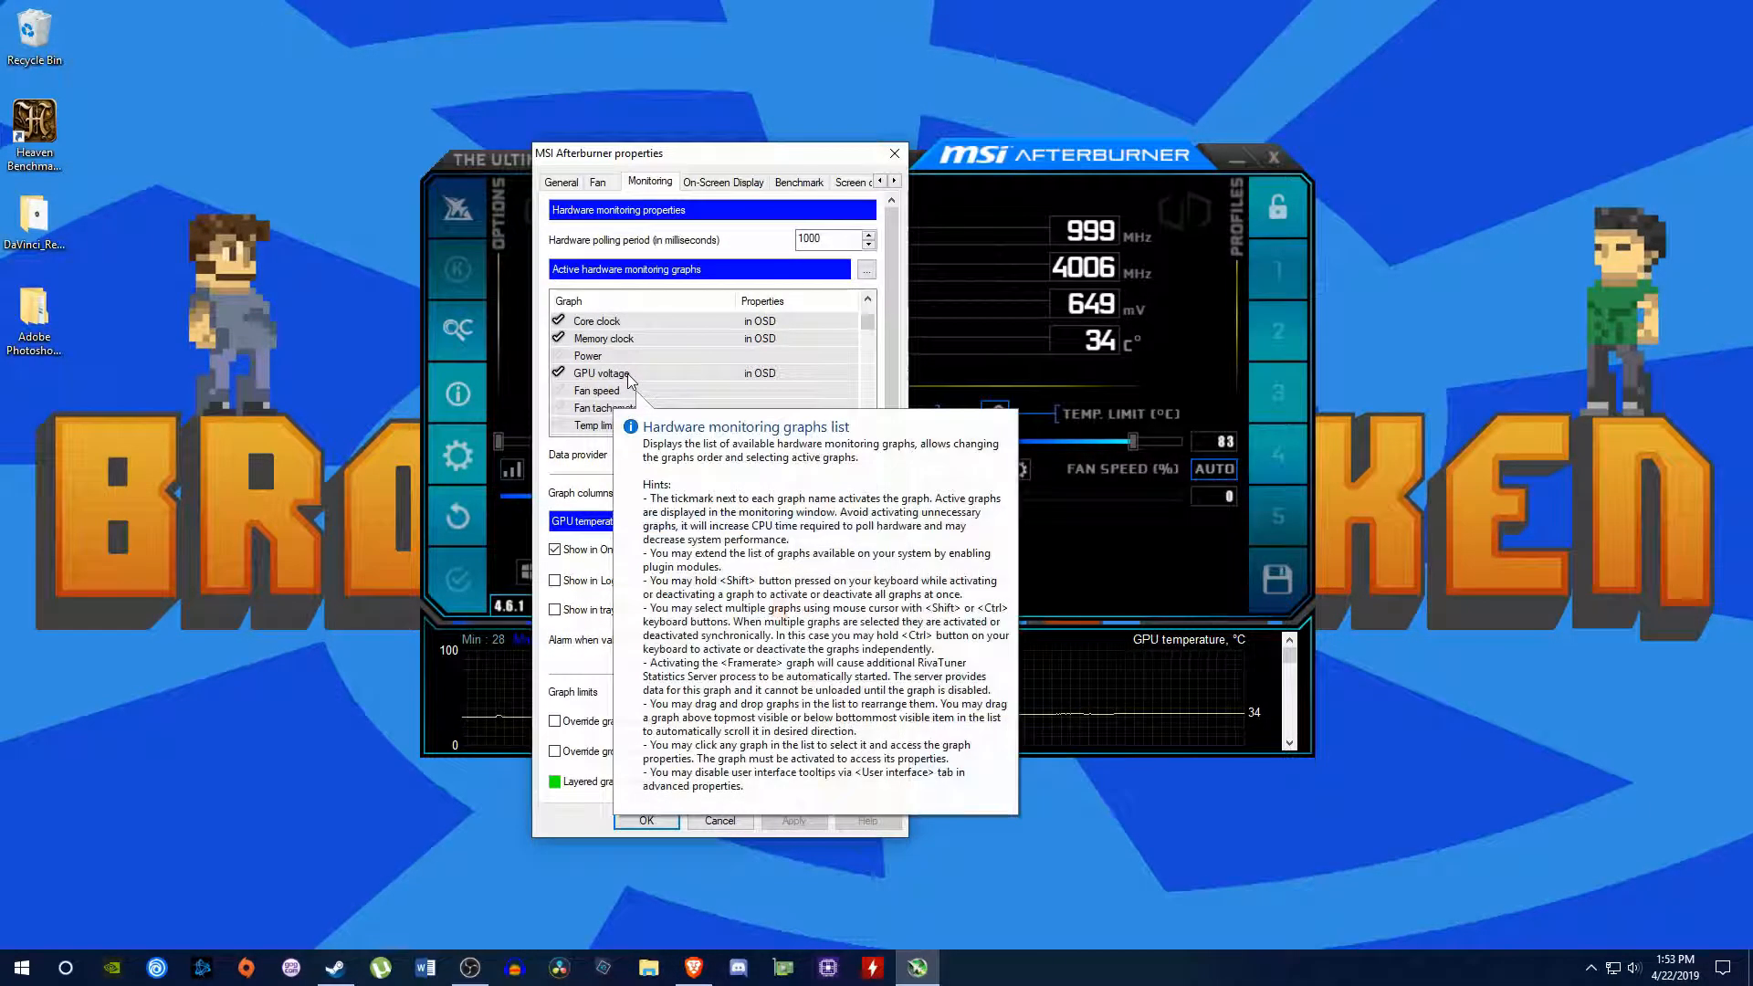
scroll(630, 374, down, 1)
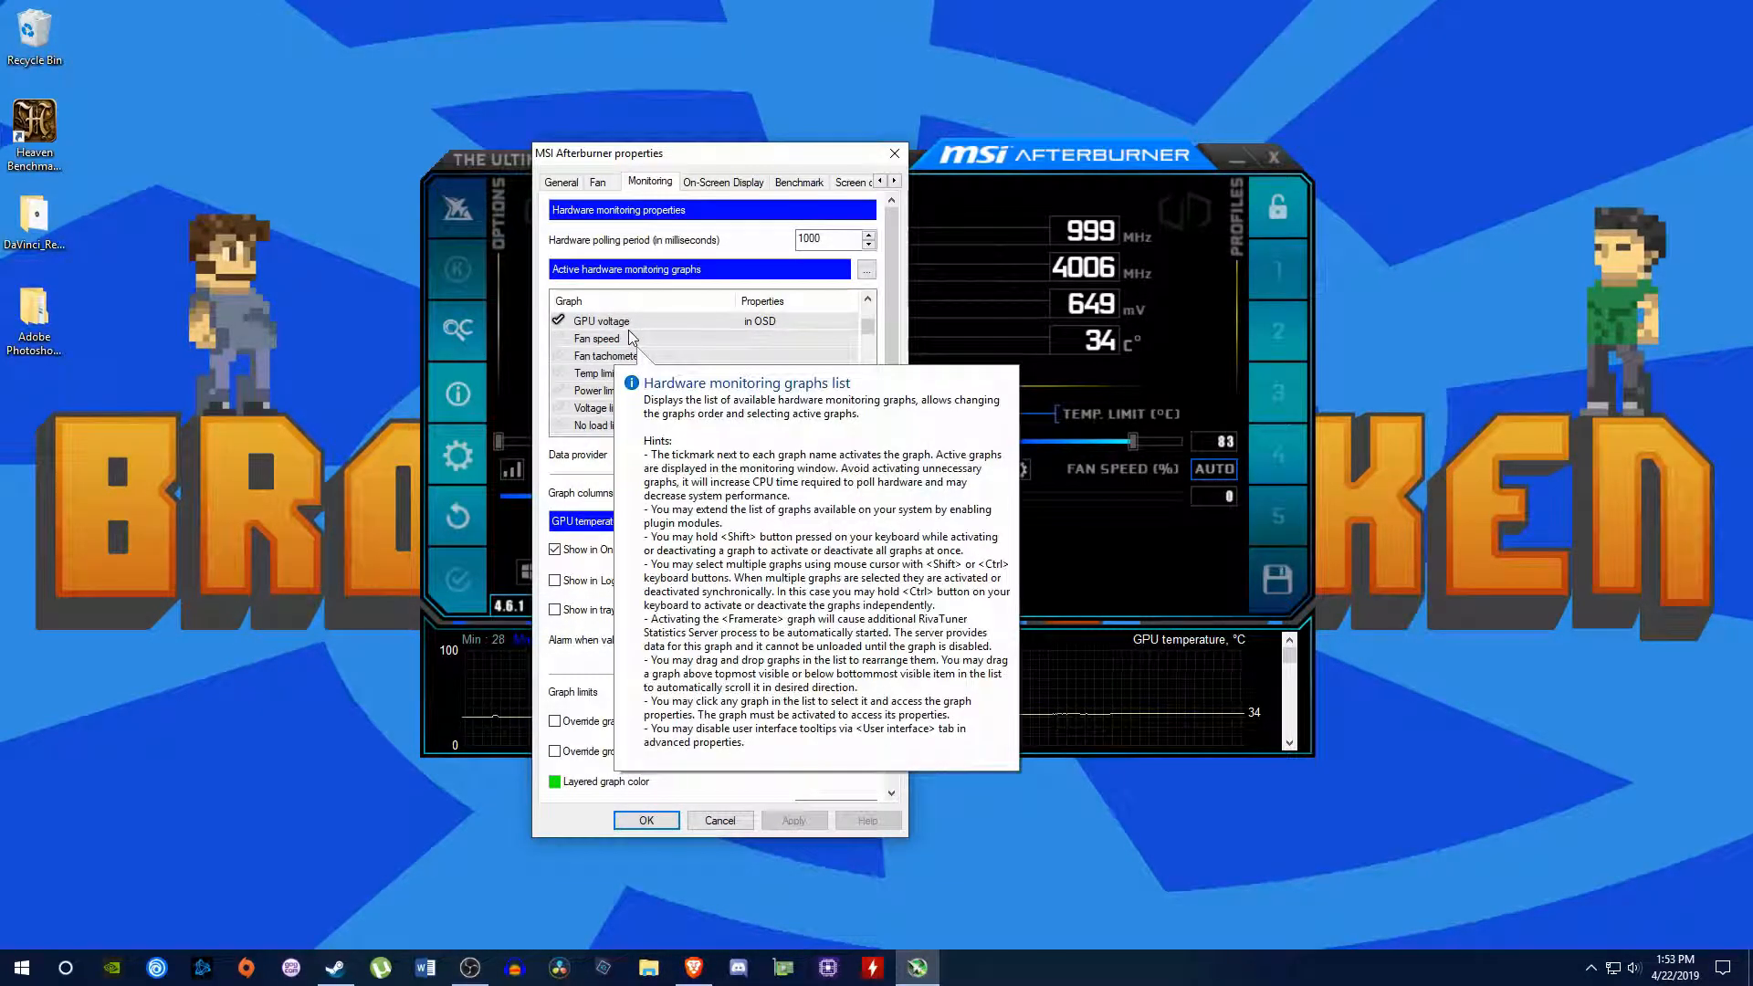
scroll(633, 322, down, 2)
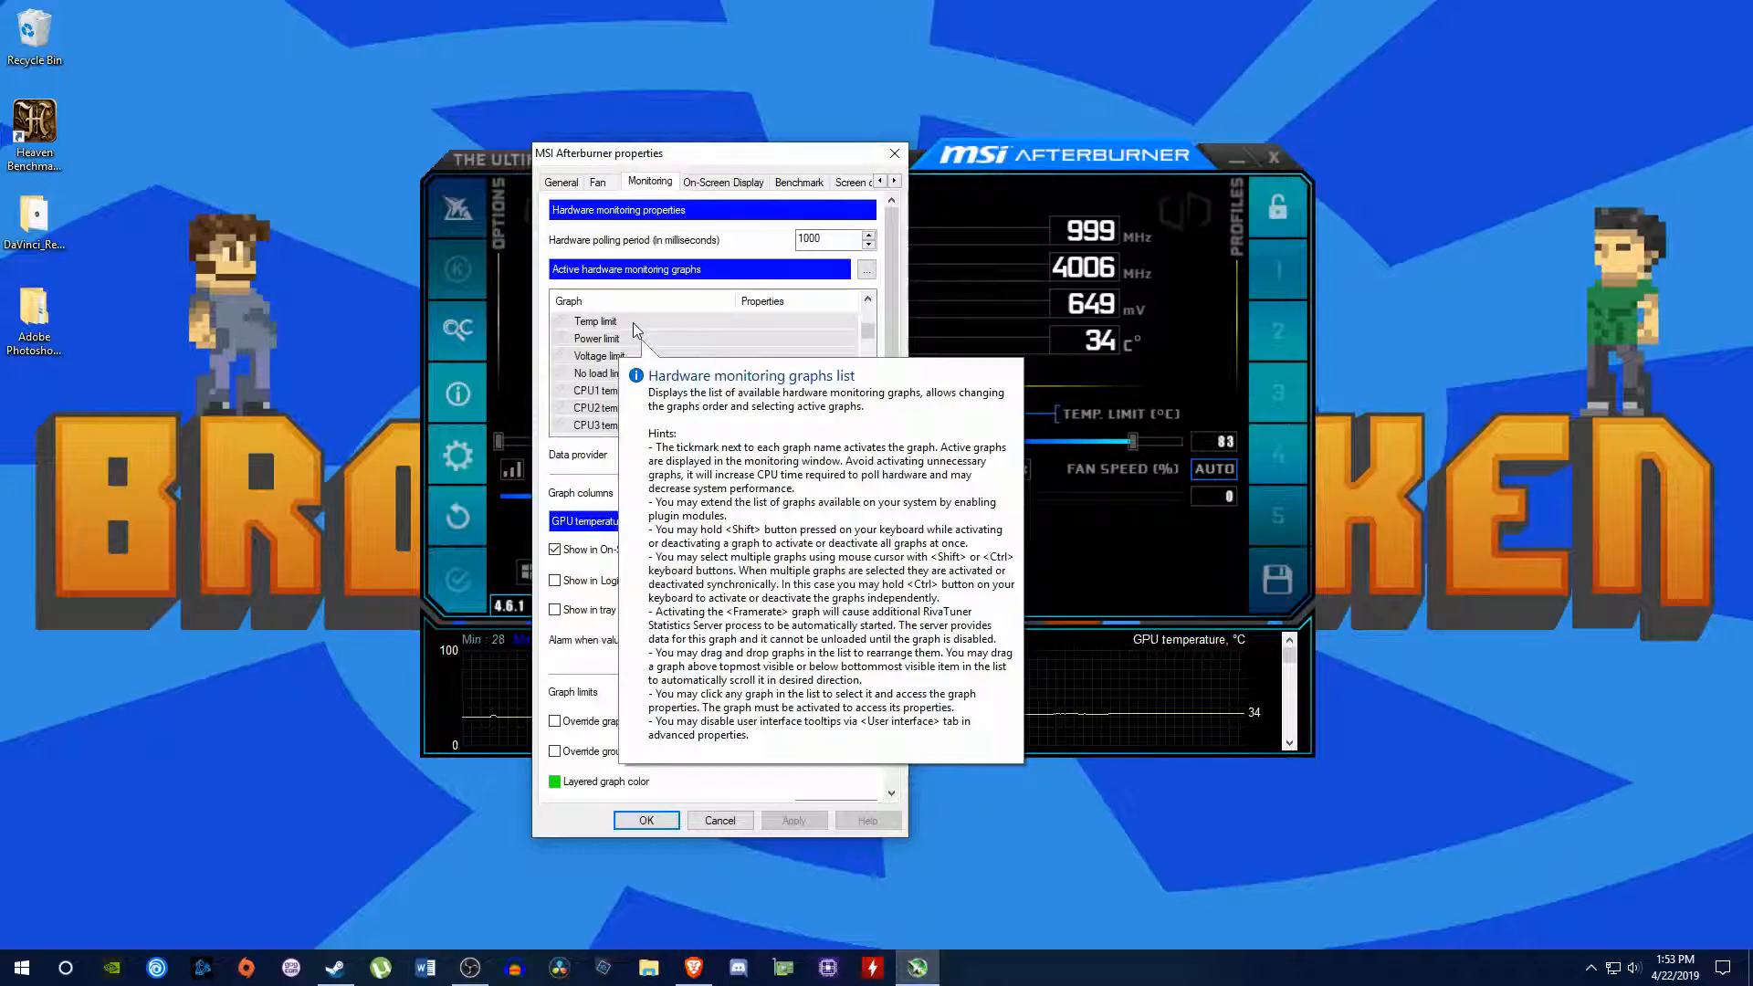
scroll(681, 397, down, 5)
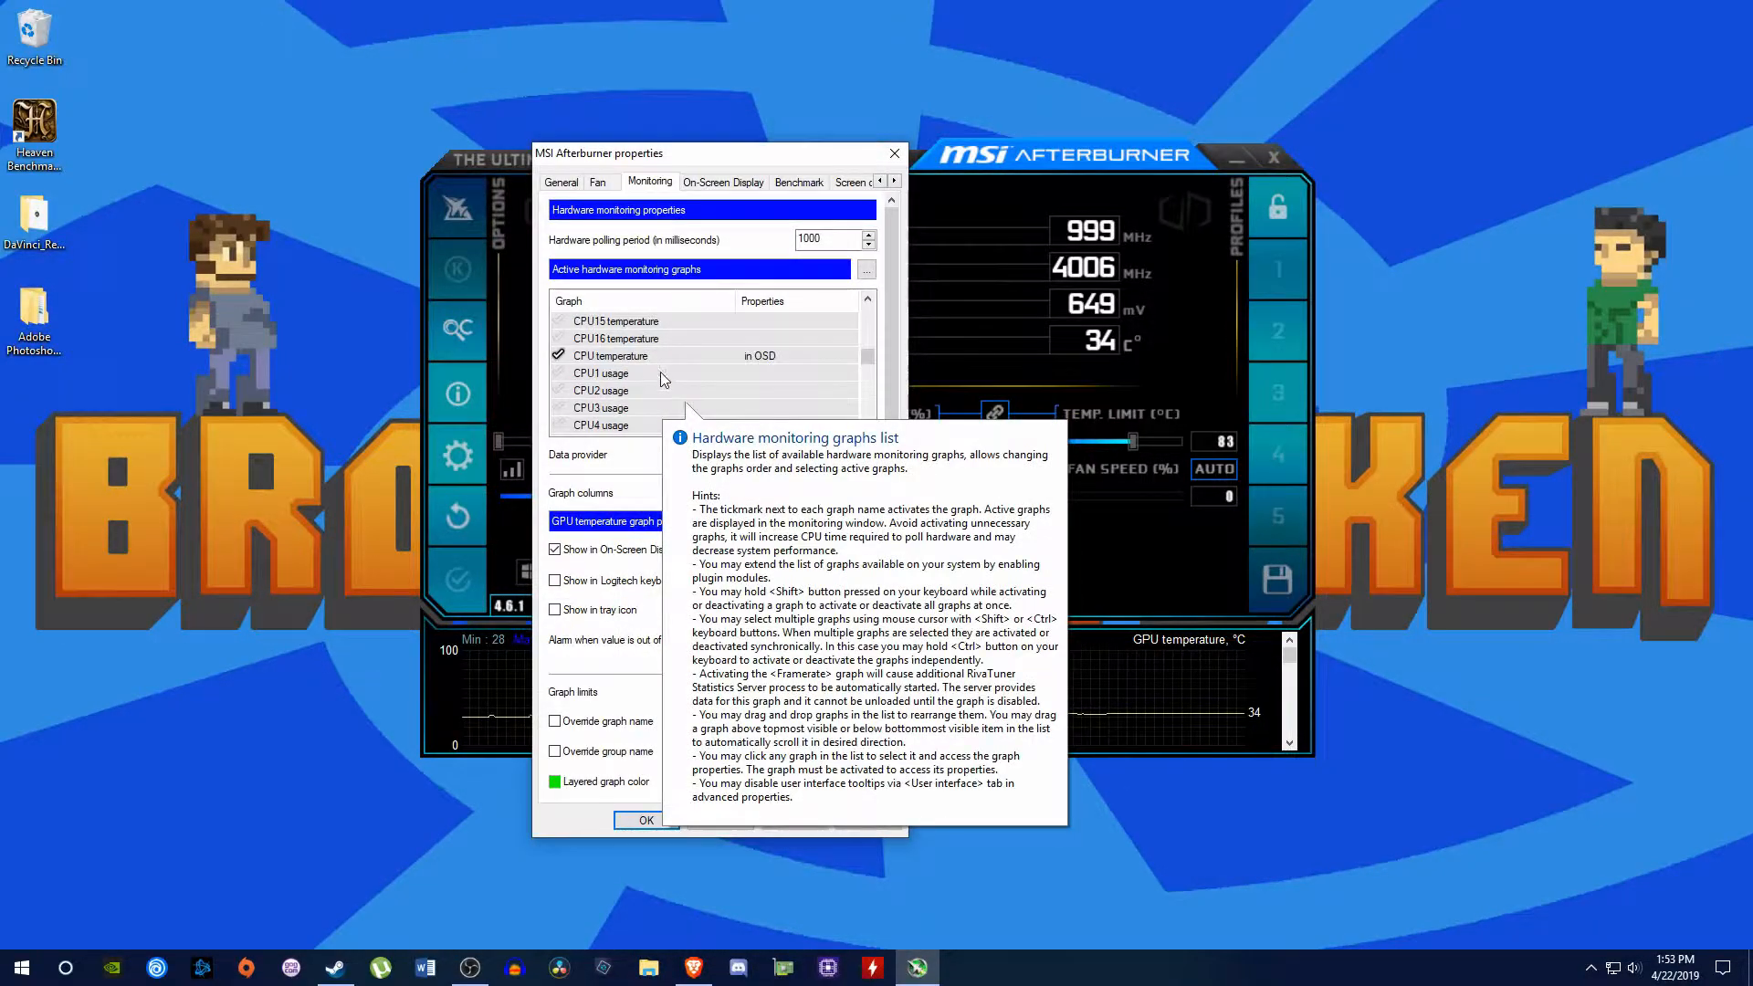
scroll(648, 356, down, 8)
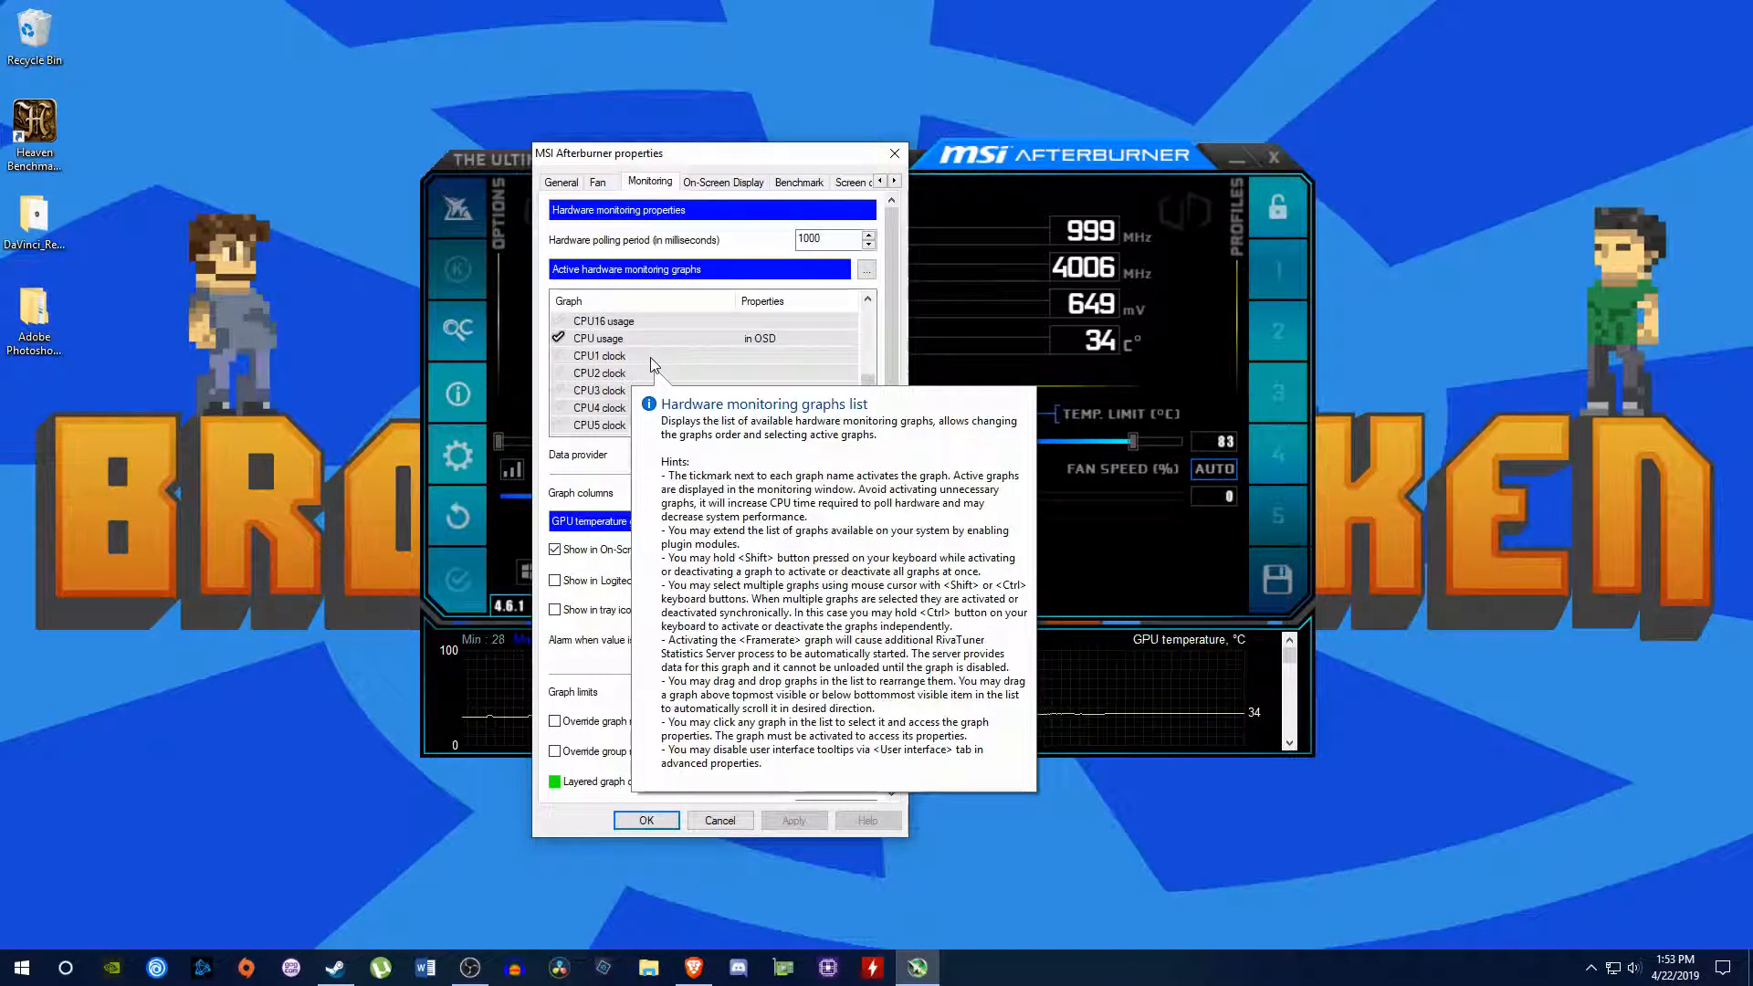
Select the Framerate entry in the hardware monitoring list and set its on-screen display style to graph.
scroll(642, 365, down, 3)
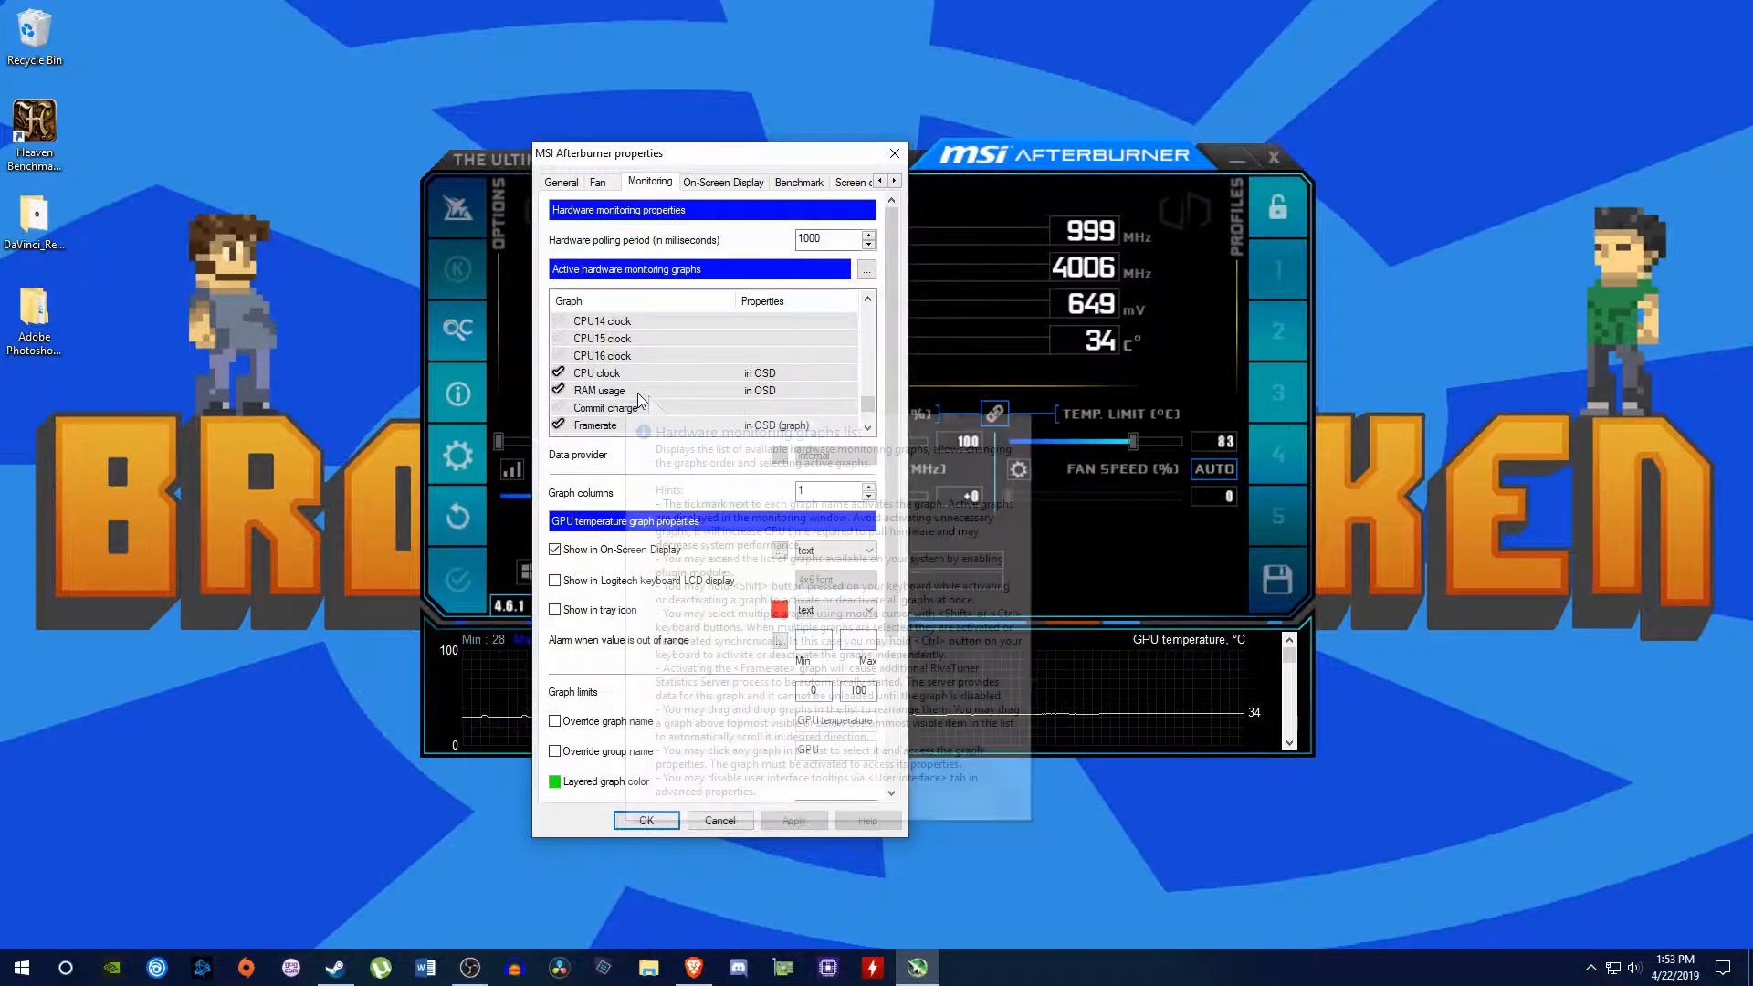
scroll(637, 394, down, 1)
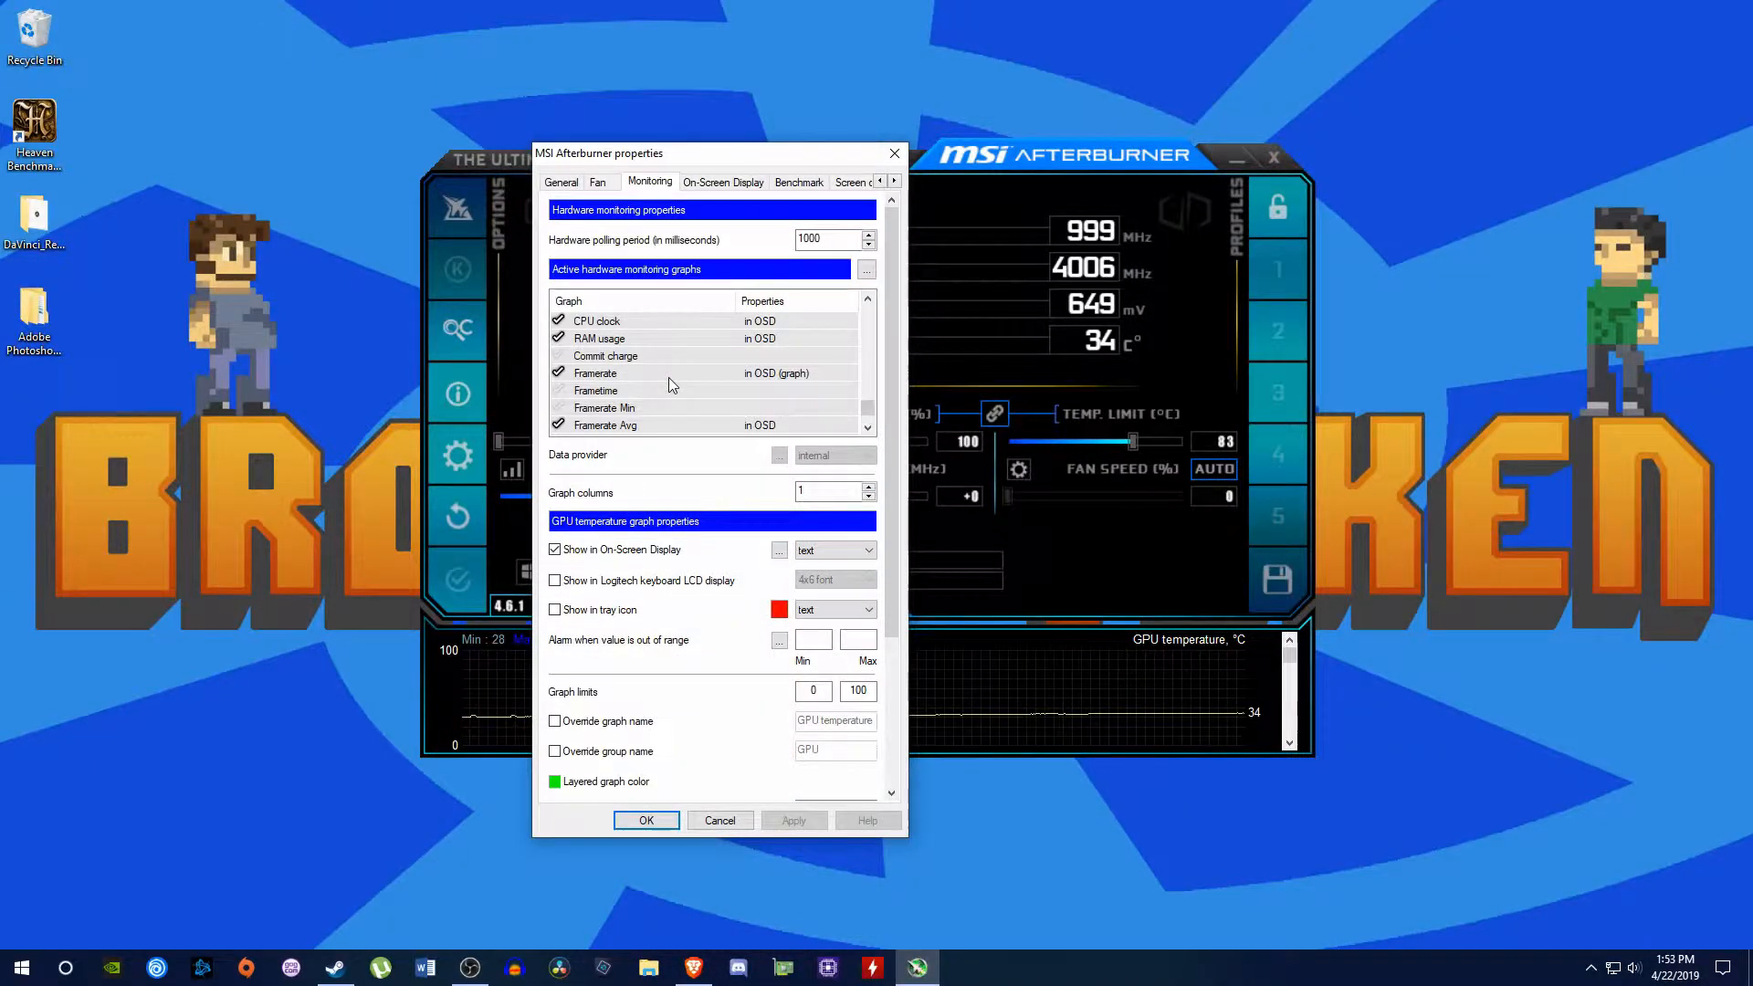
scroll(668, 376, down, 1)
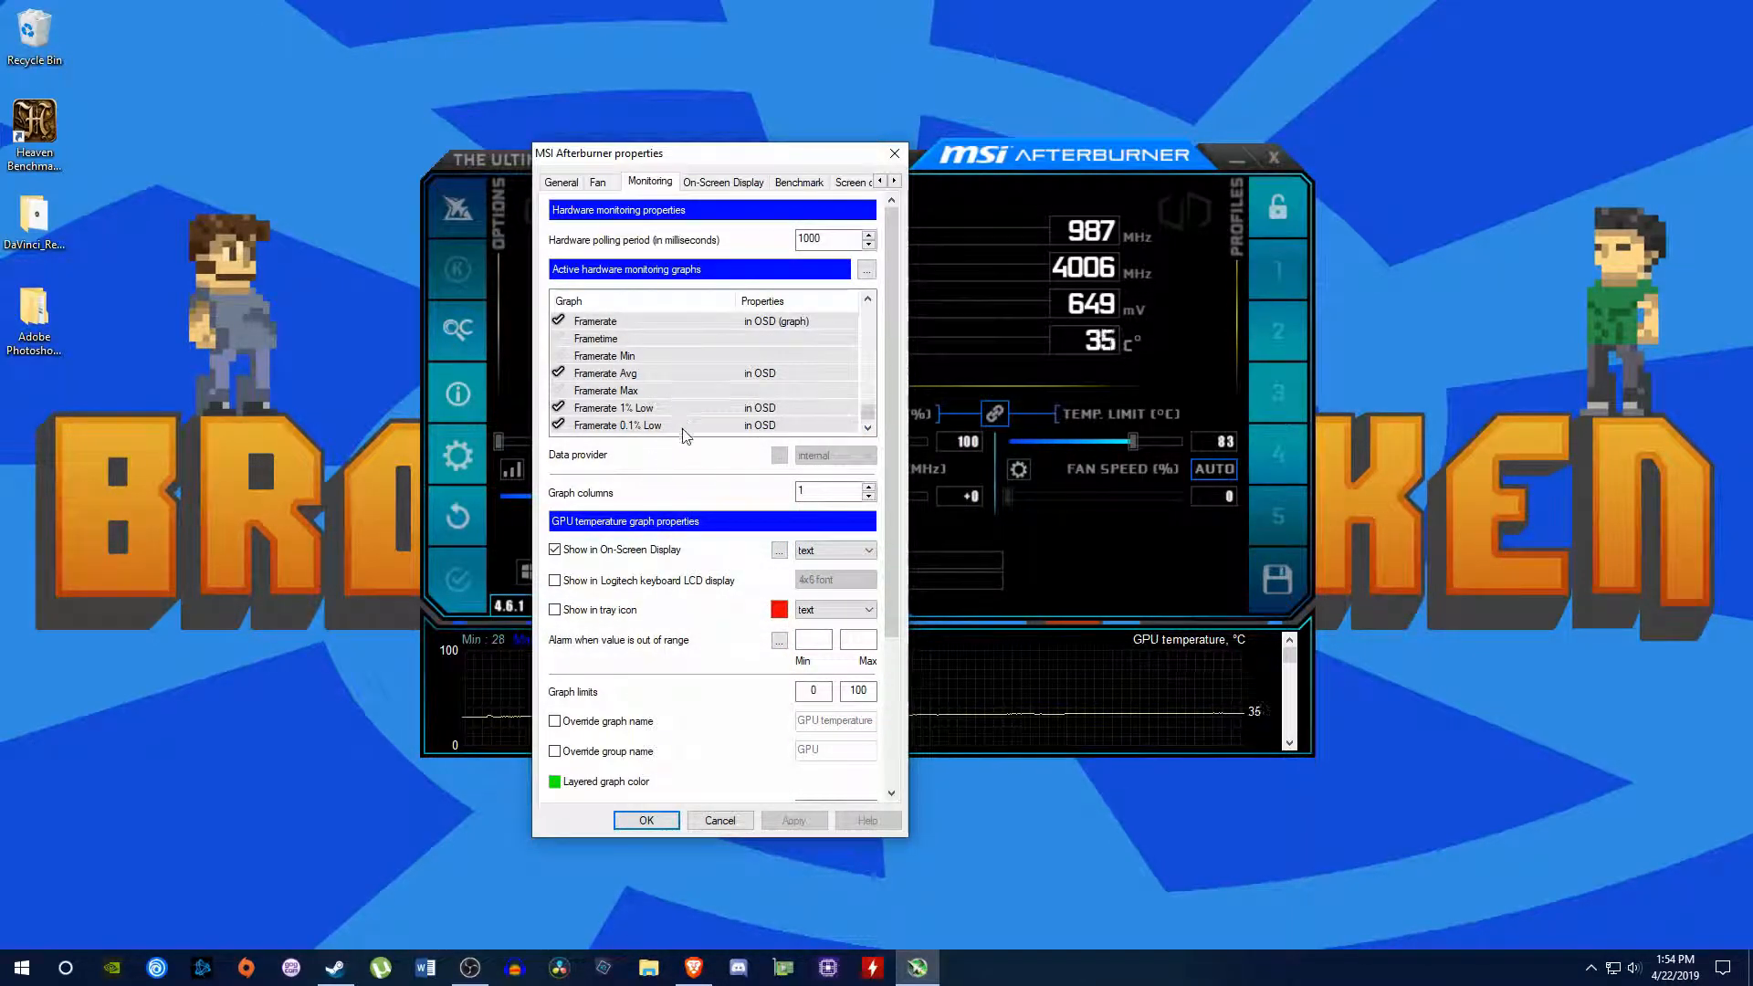
scroll(696, 409, up, 1)
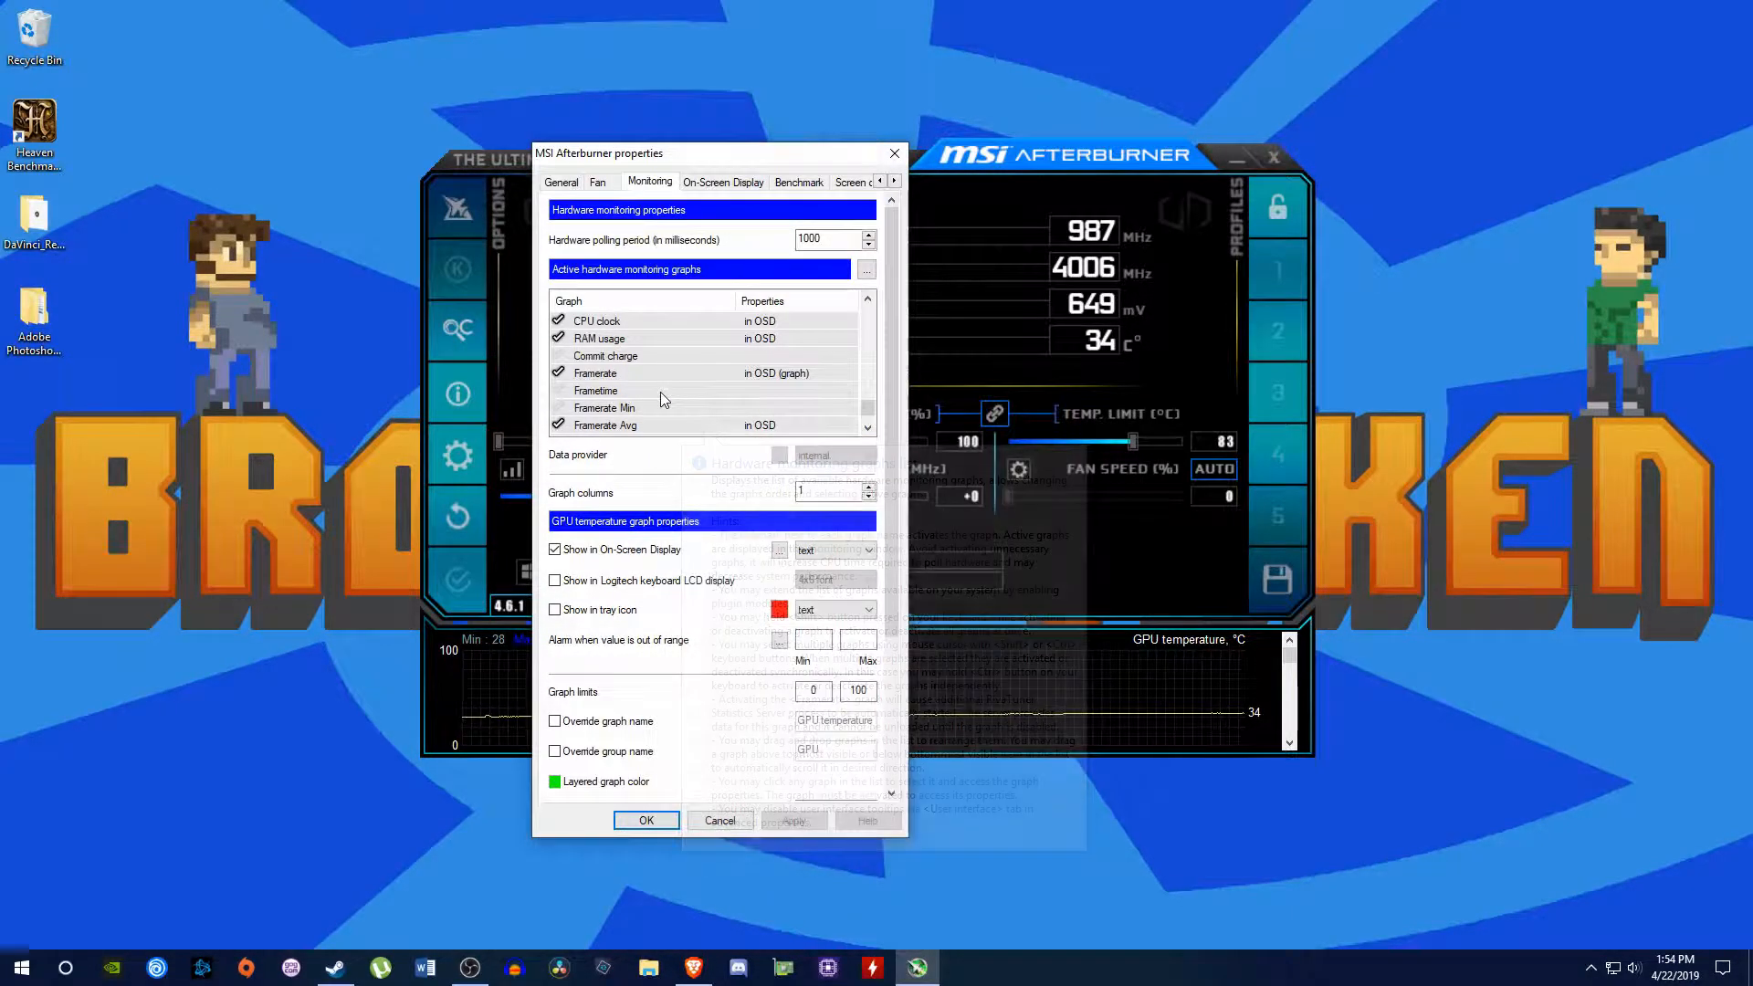
click(674, 370)
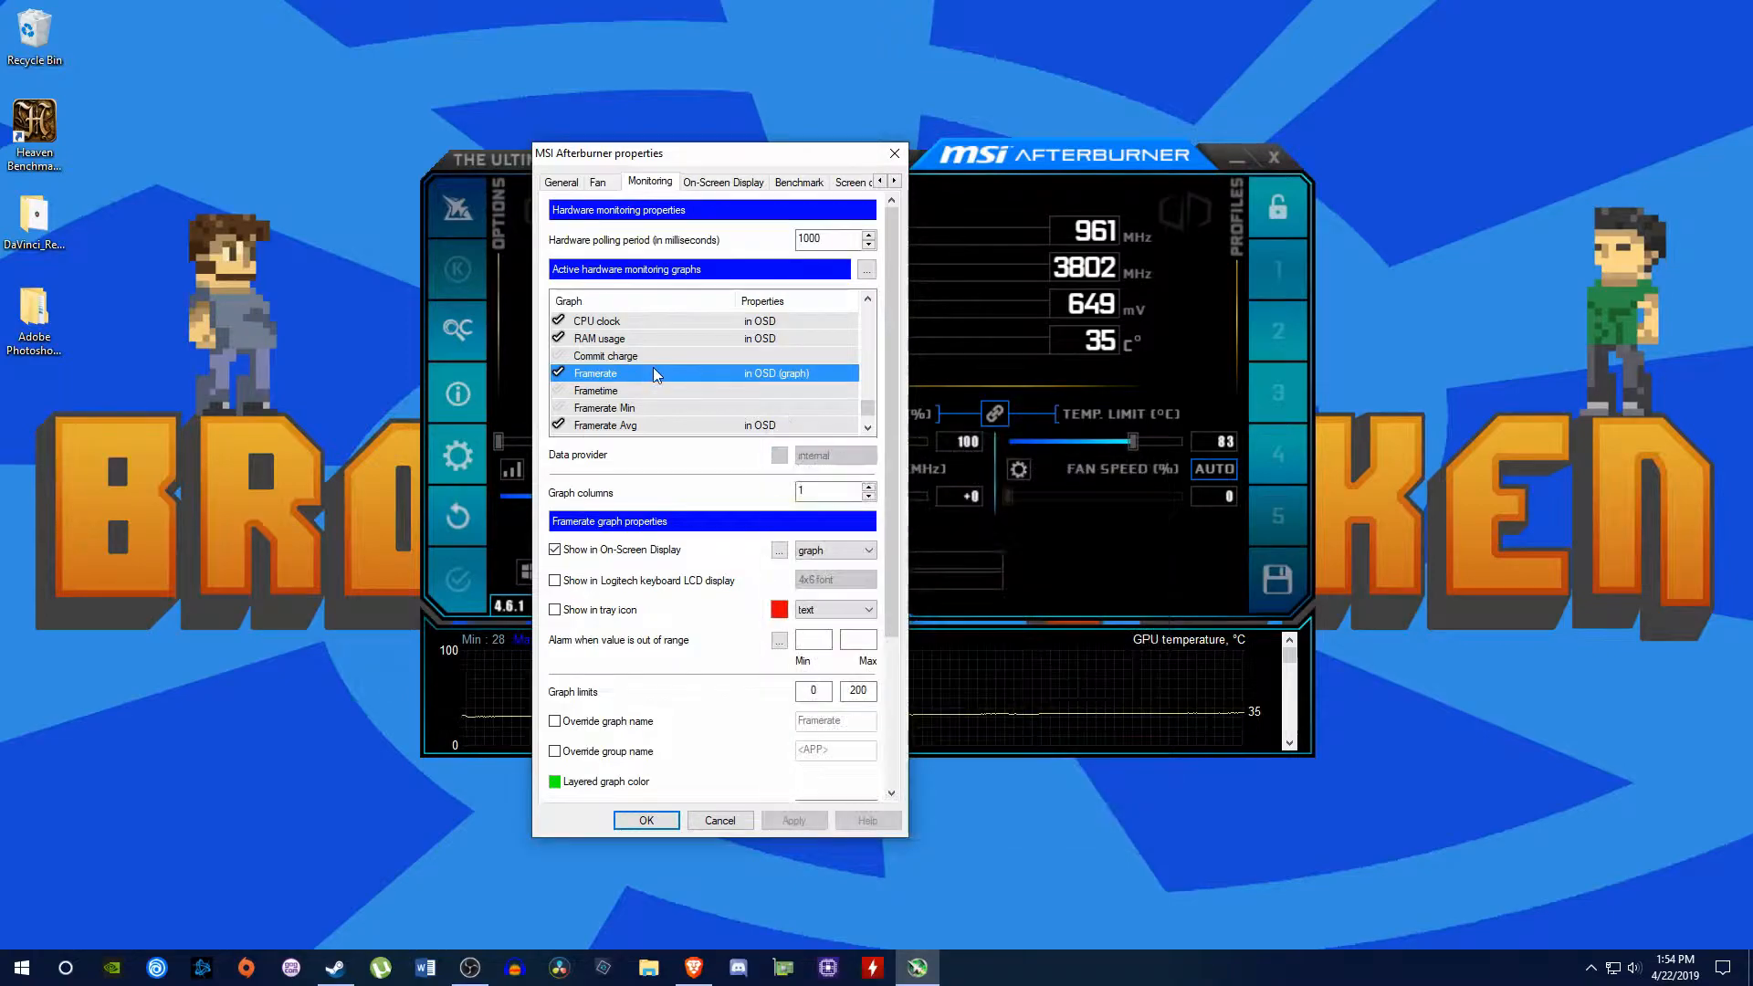
click(833, 551)
click(831, 579)
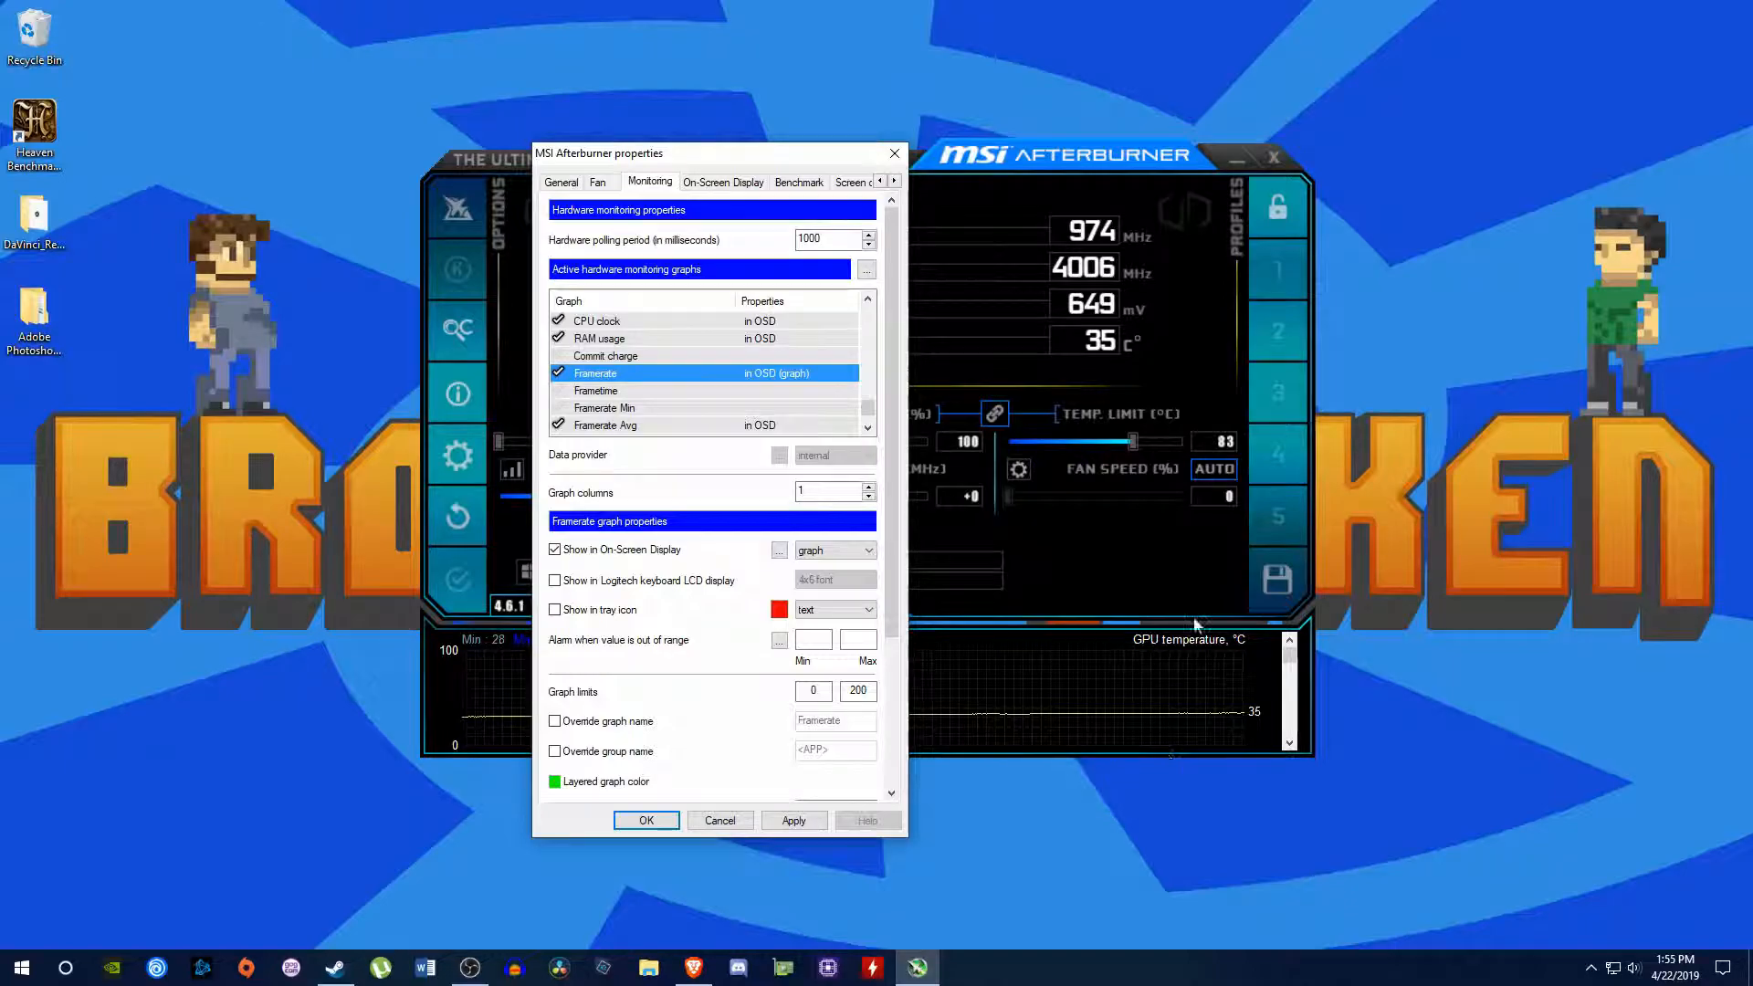
Open the on-screen display layout for the Framerate entry, choose diagram as the graph style for any item, and apply it.
click(782, 552)
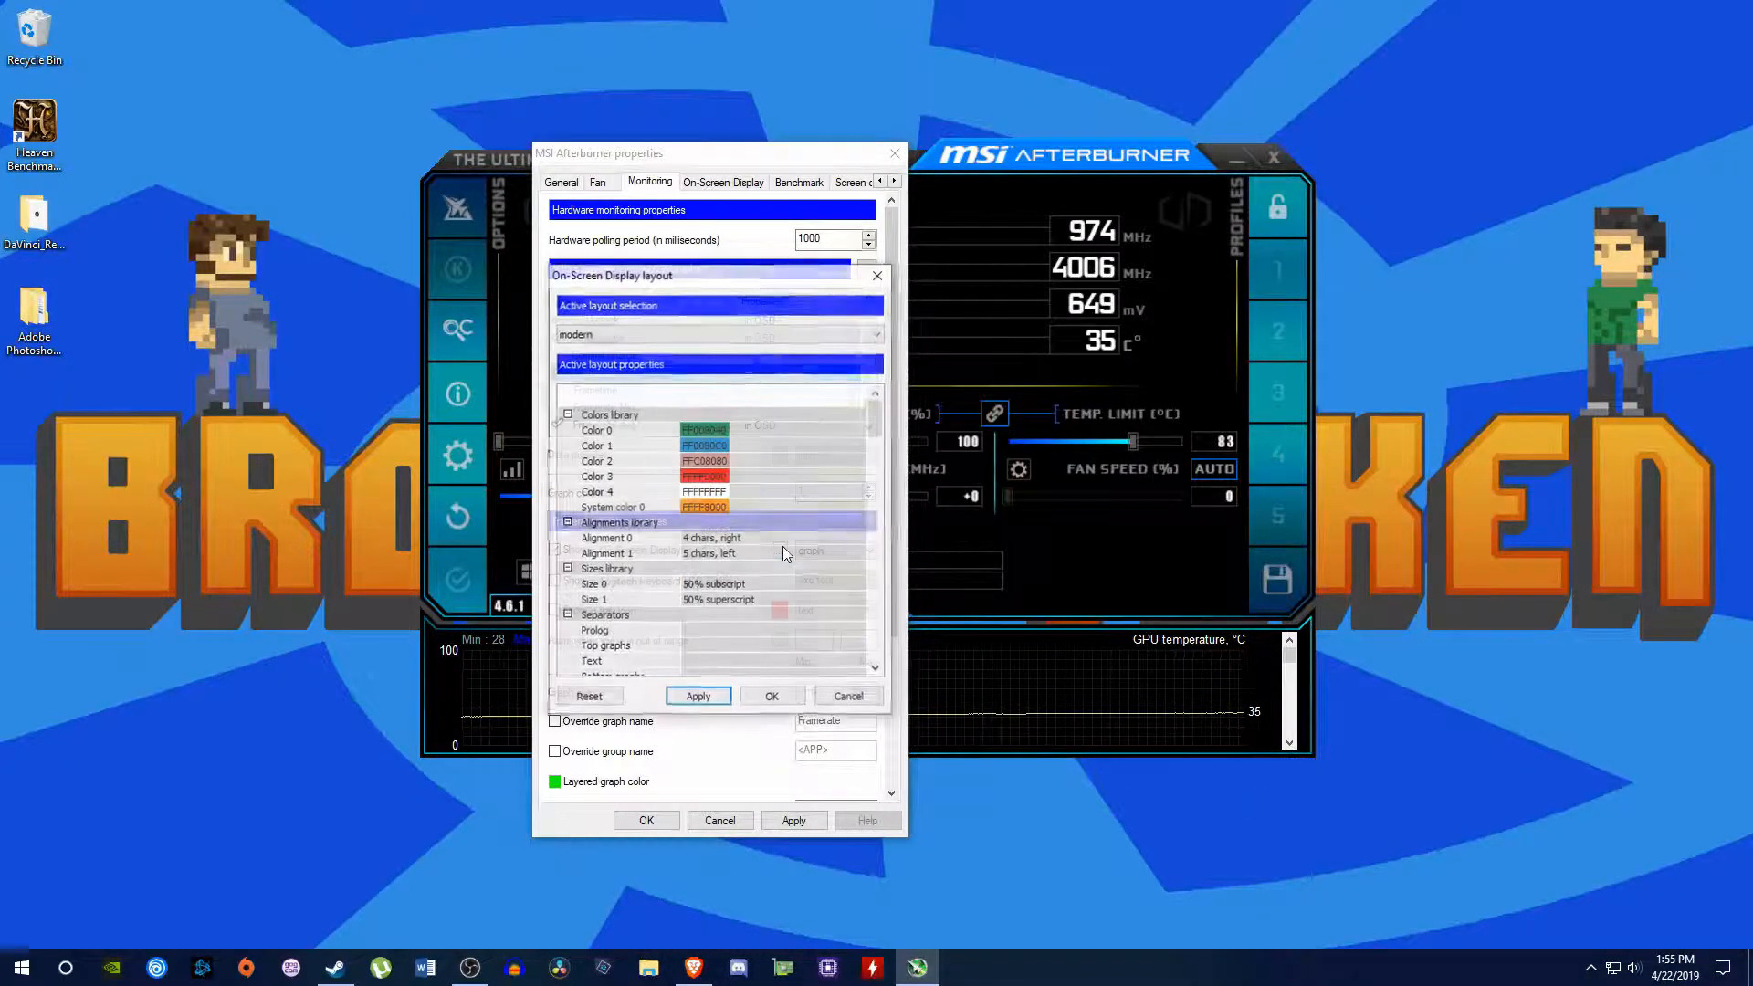
drag(876, 417, 871, 670)
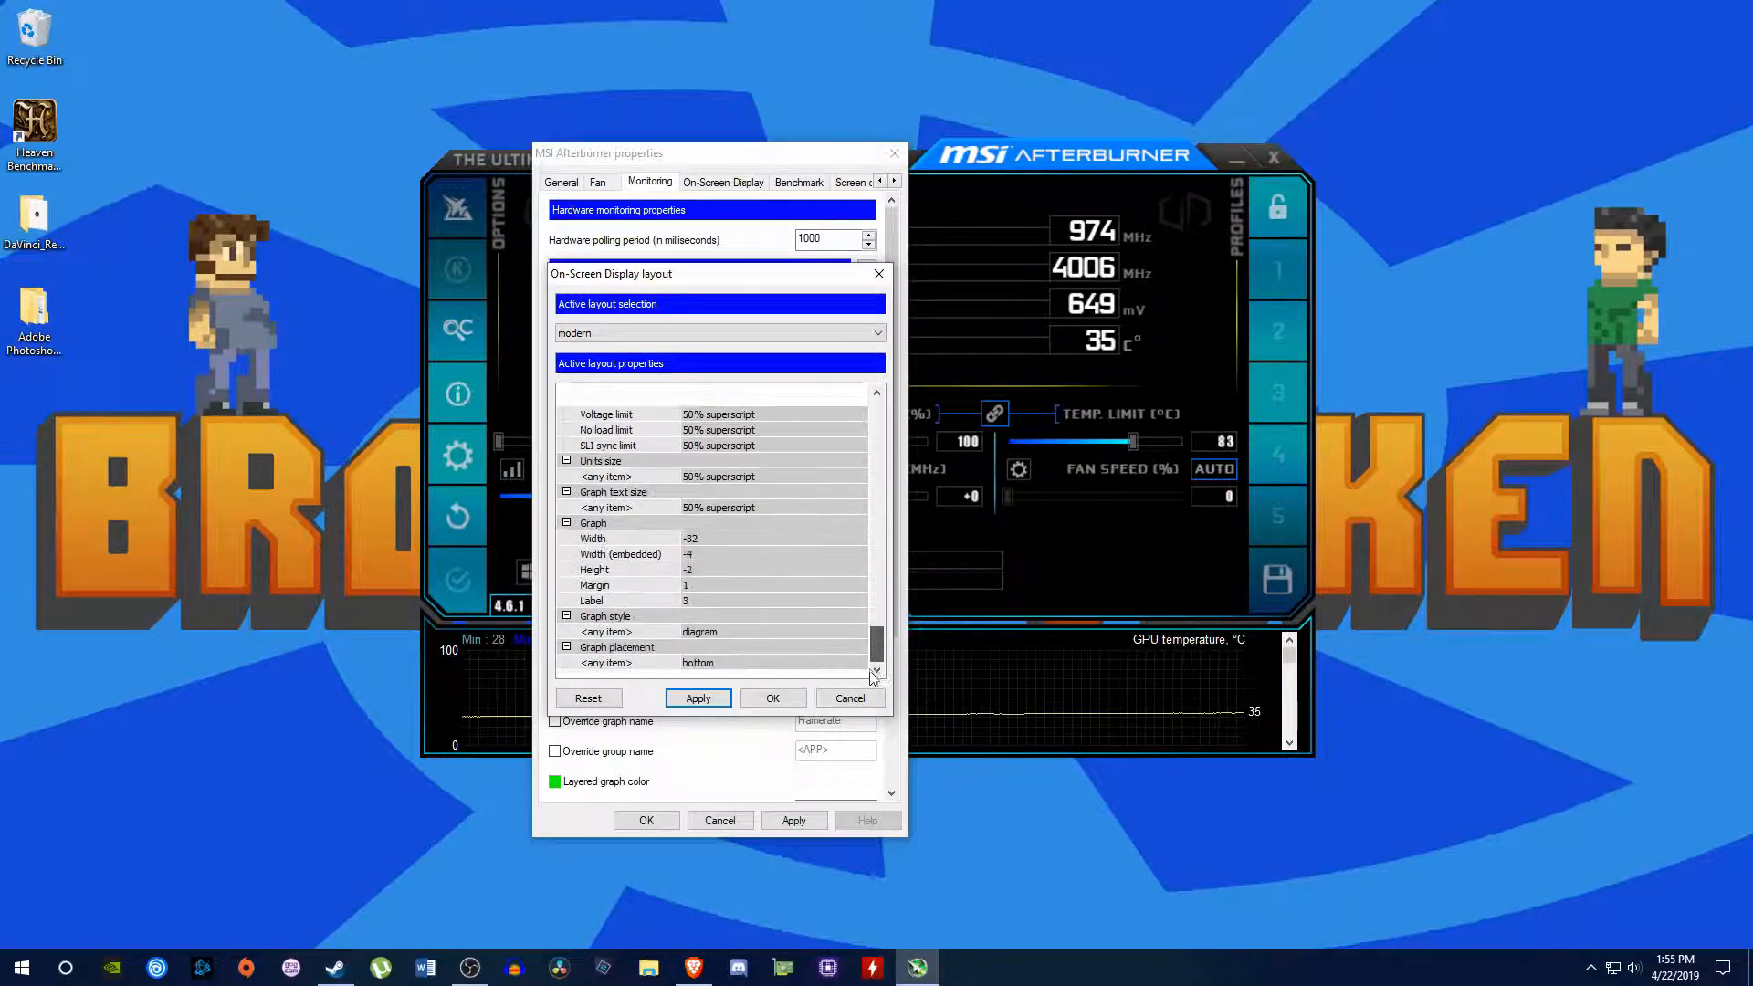
click(732, 634)
click(818, 639)
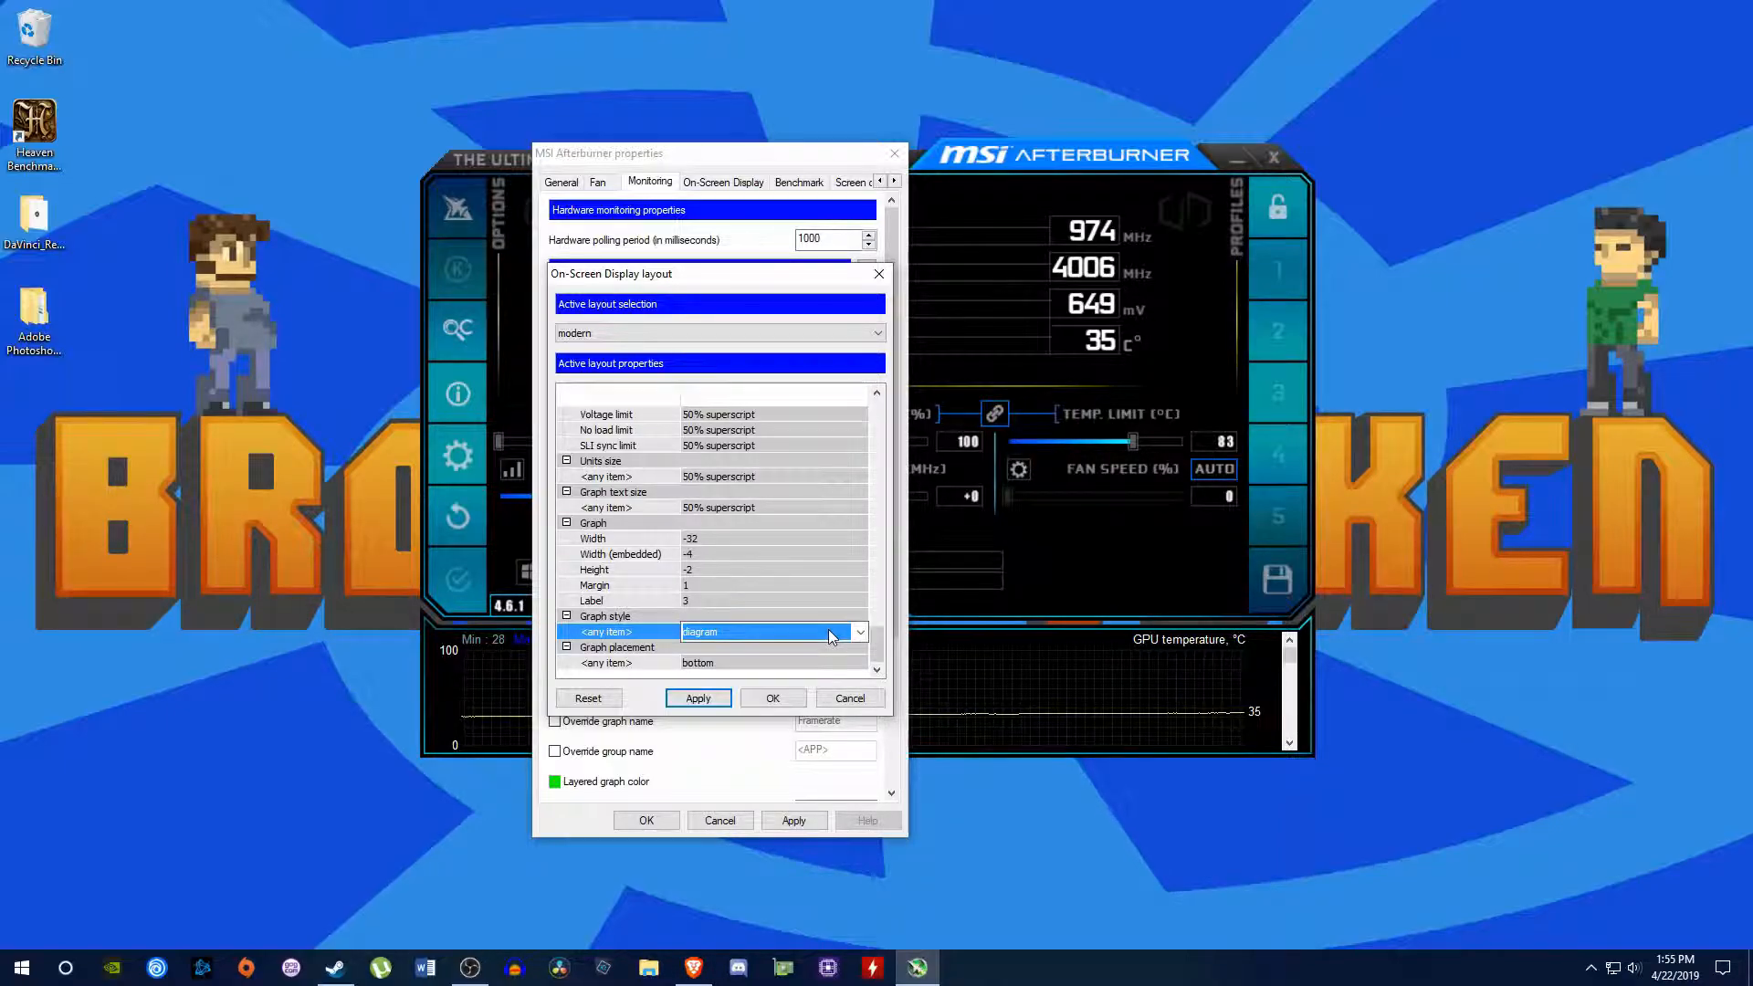
click(859, 633)
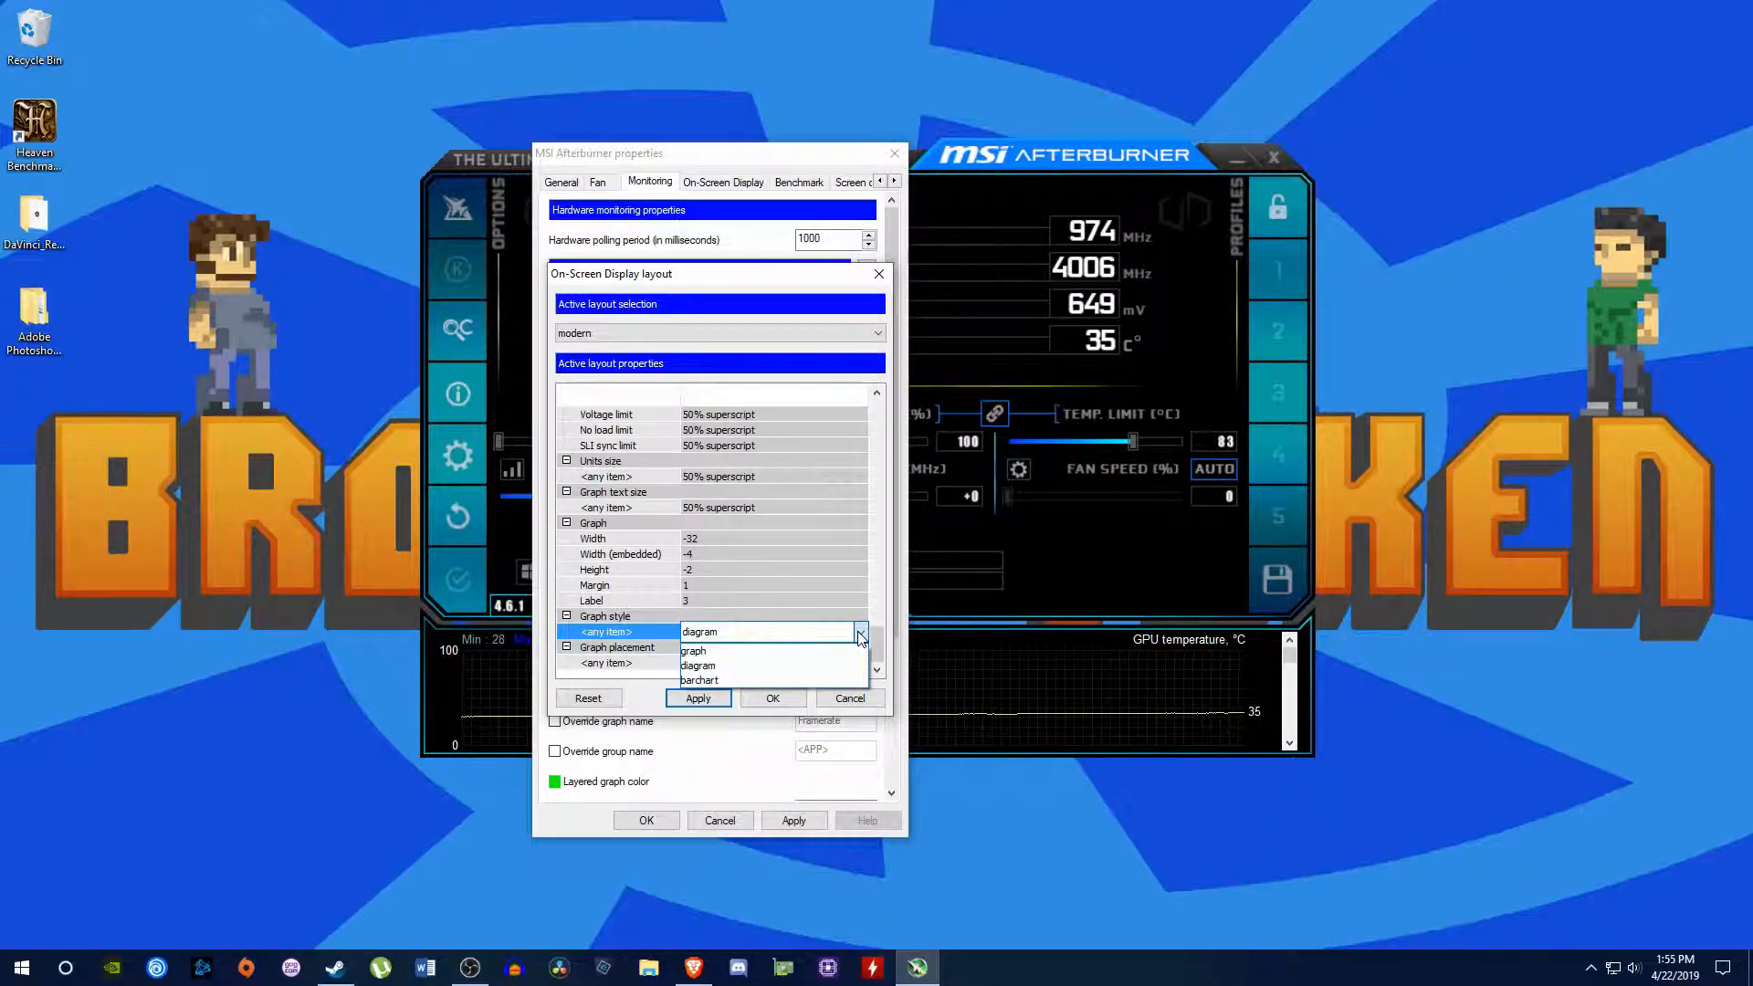
click(816, 666)
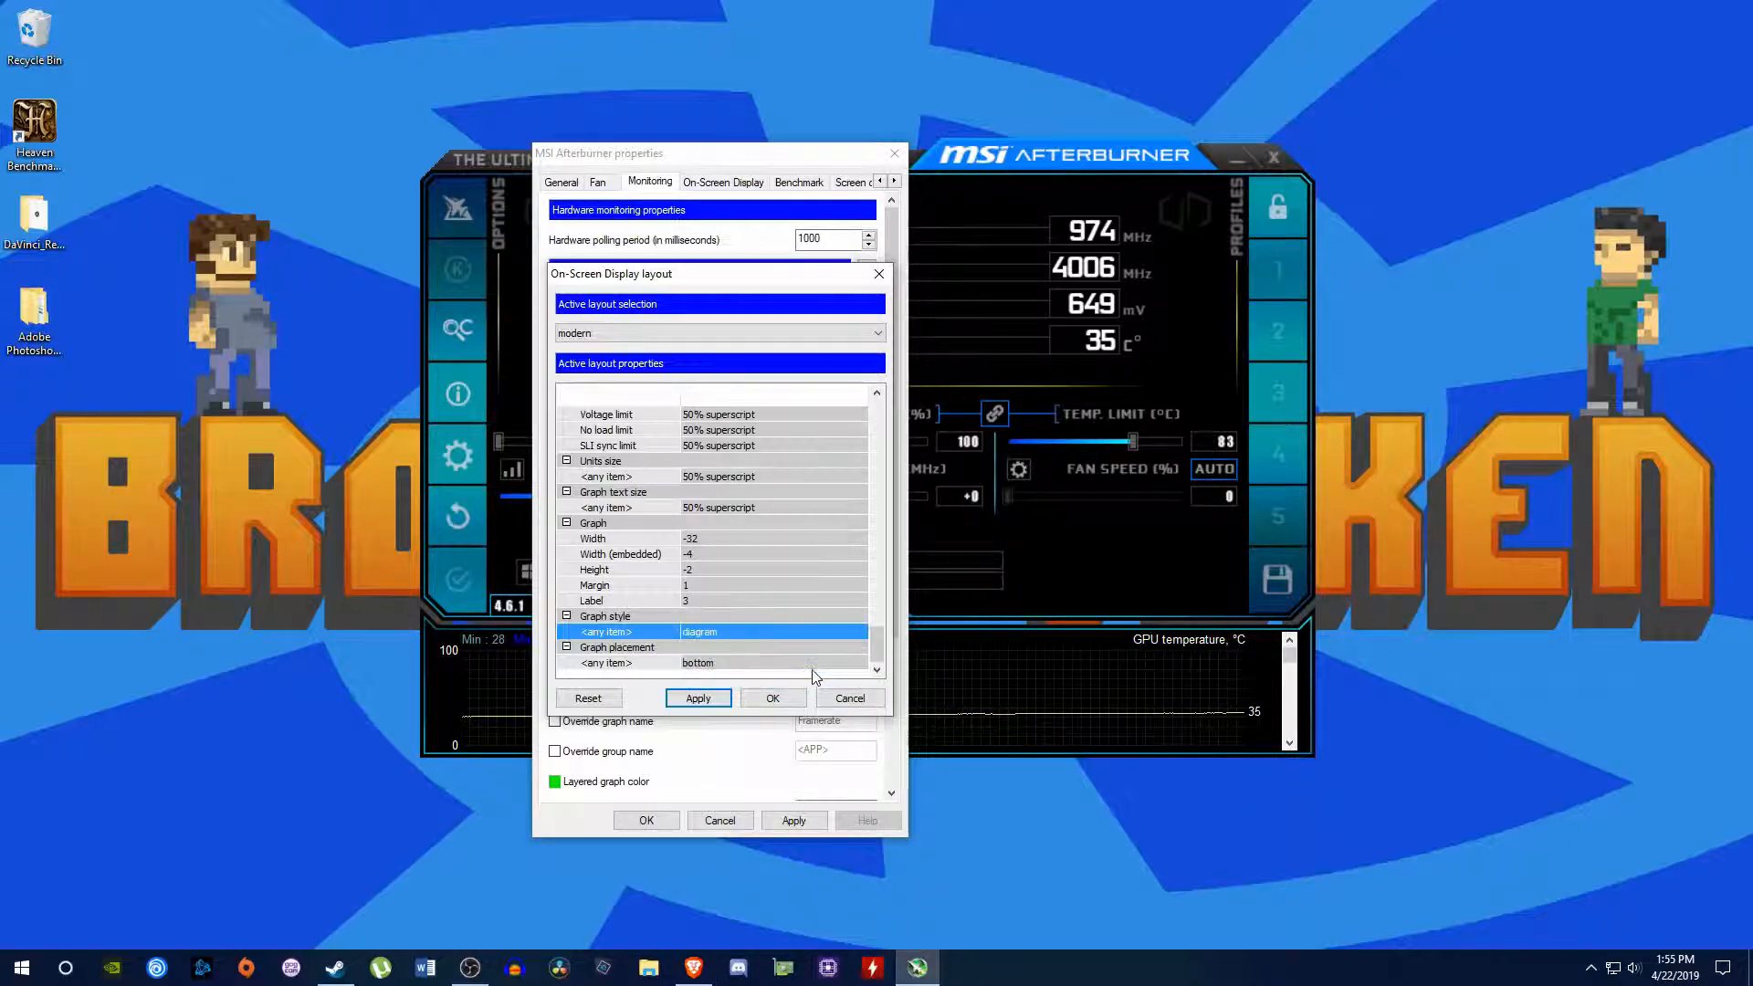
click(698, 699)
click(773, 698)
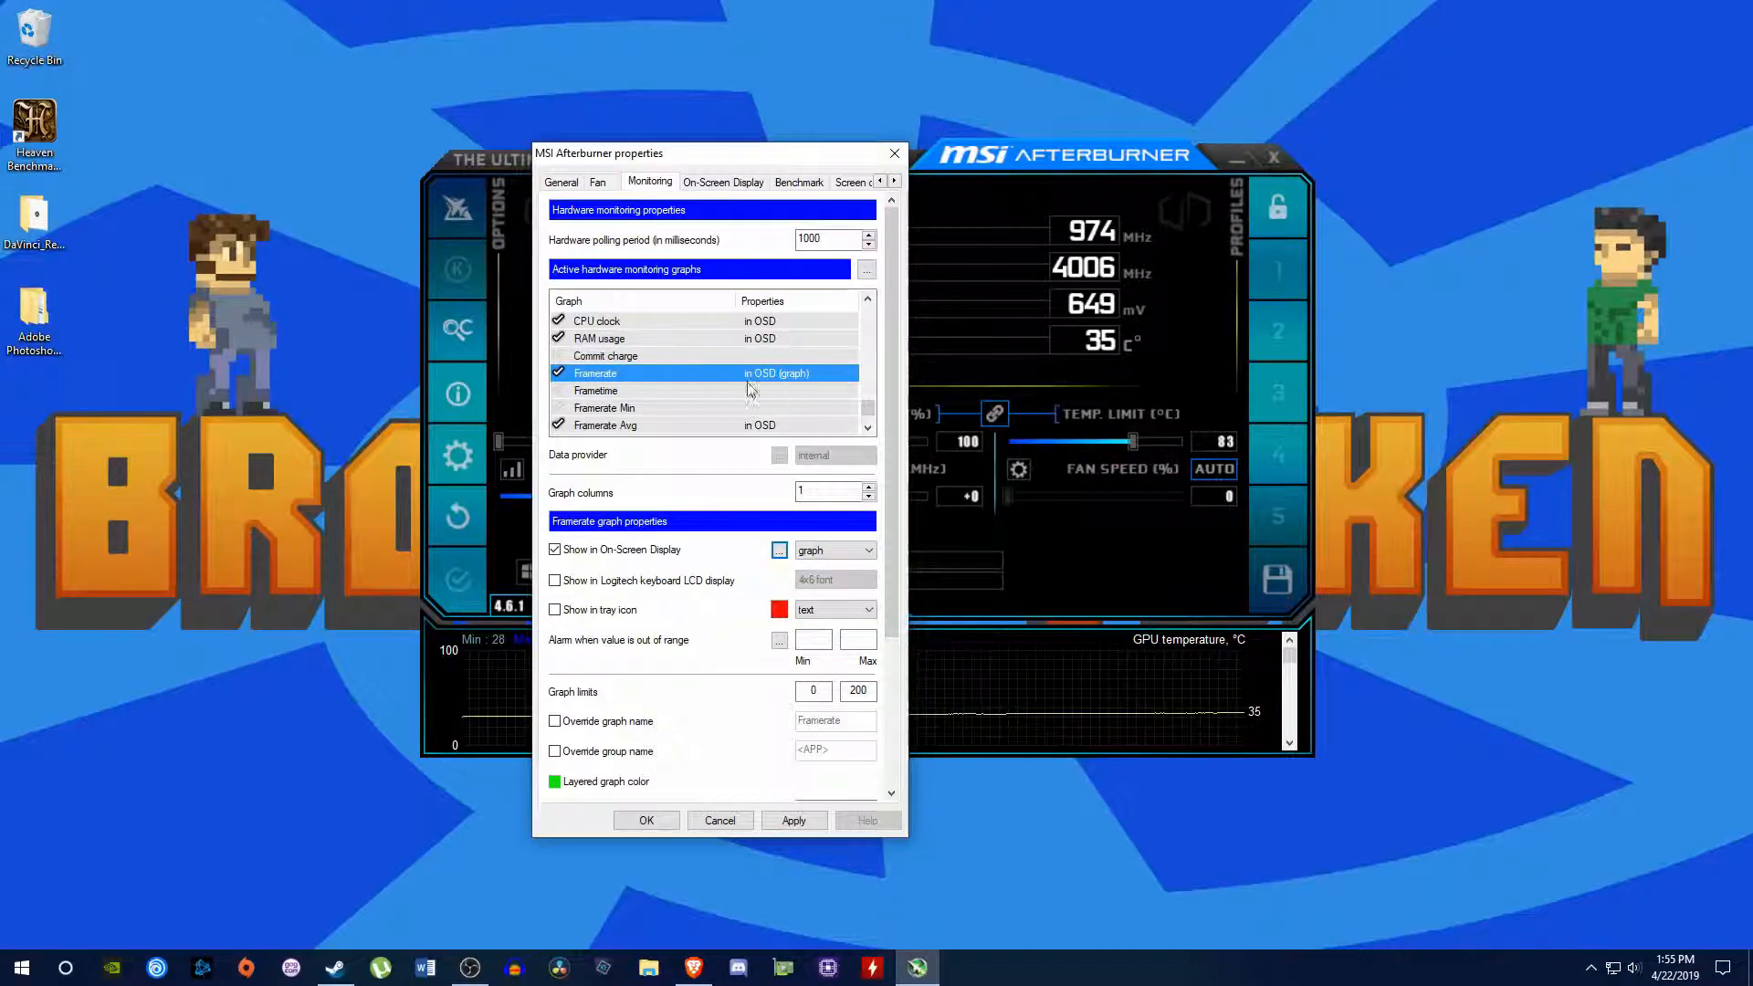
Move the properties window aside to uncover the main monitor readings, and look through the monitoring graph list from its beginning.
scroll(674, 375, up, 4)
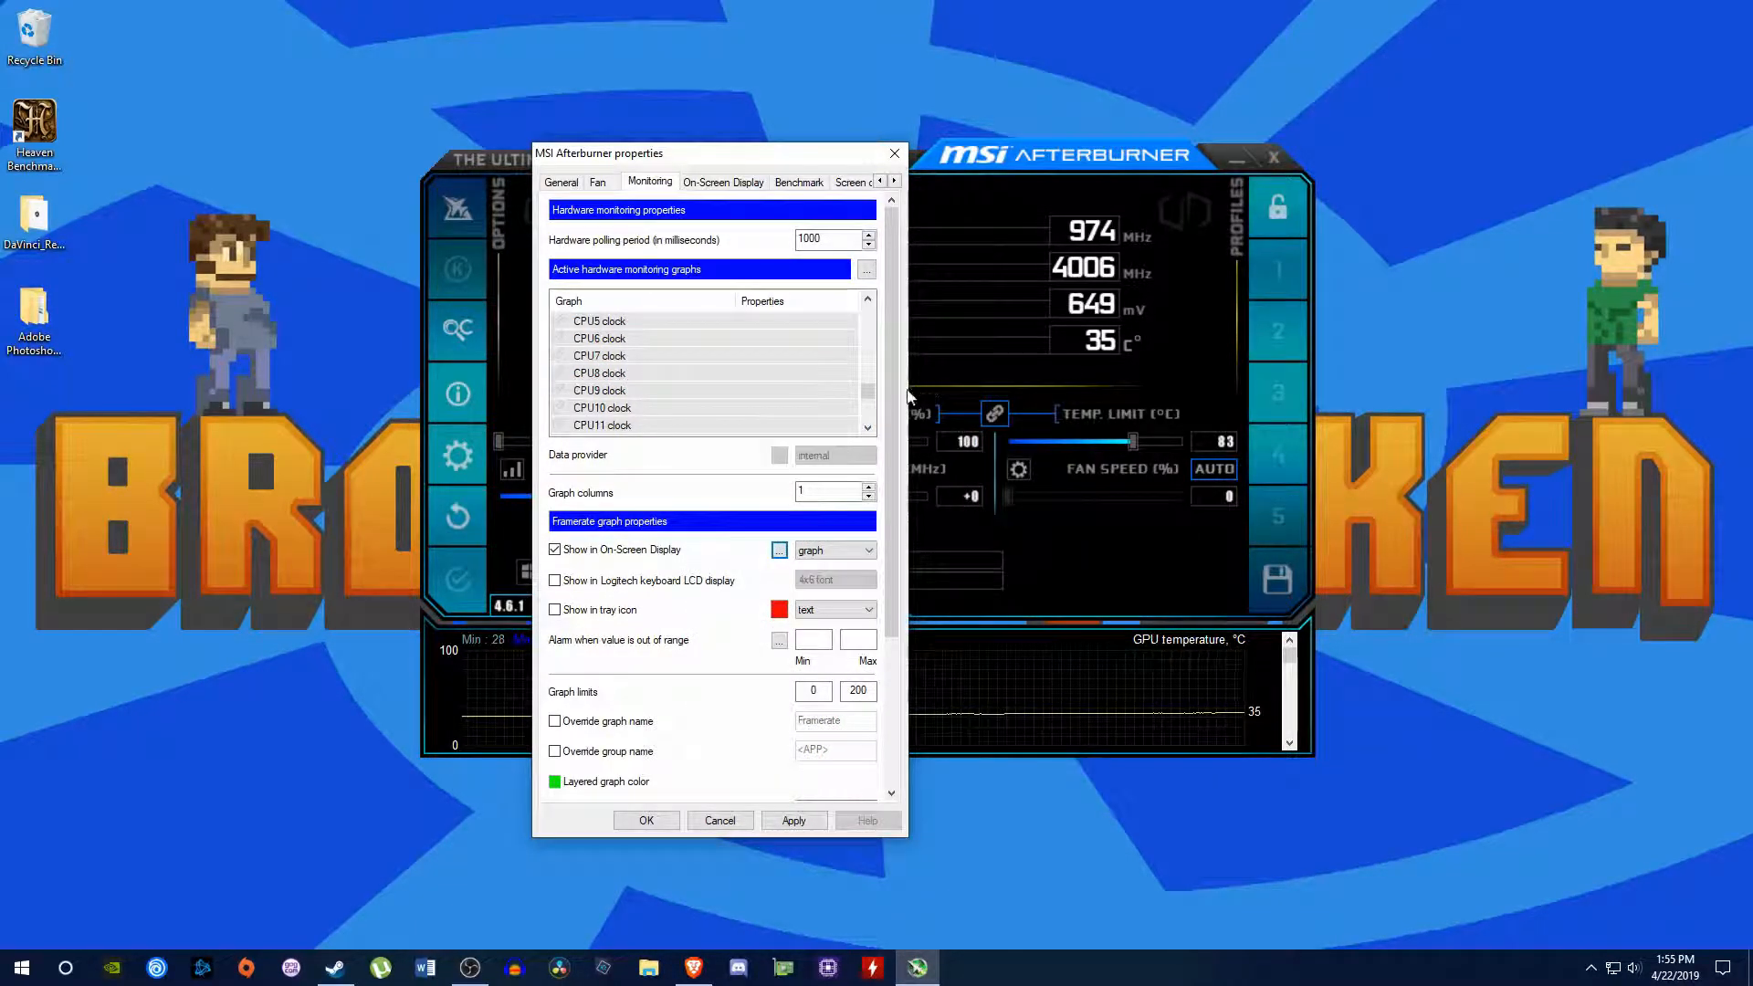
drag(869, 395, 891, 304)
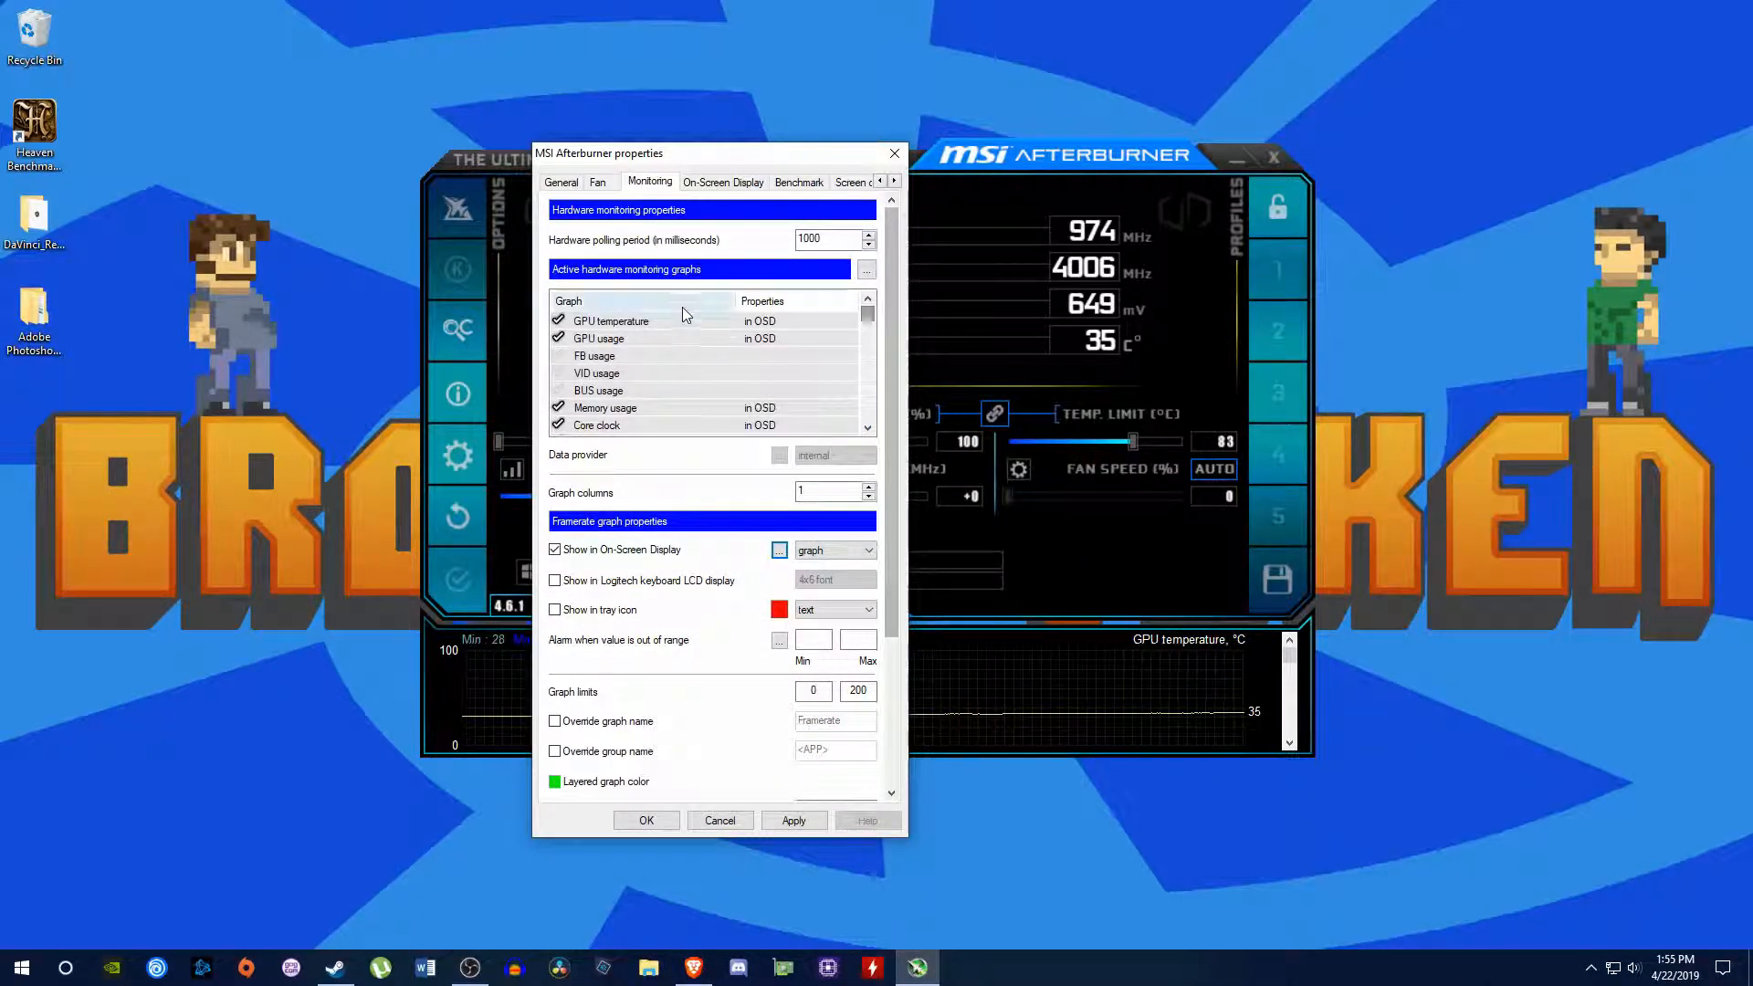
drag(678, 157, 260, 156)
scroll(987, 683, down, 6)
scroll(988, 685, down, 6)
scroll(988, 692, up, 4)
scroll(989, 692, up, 6)
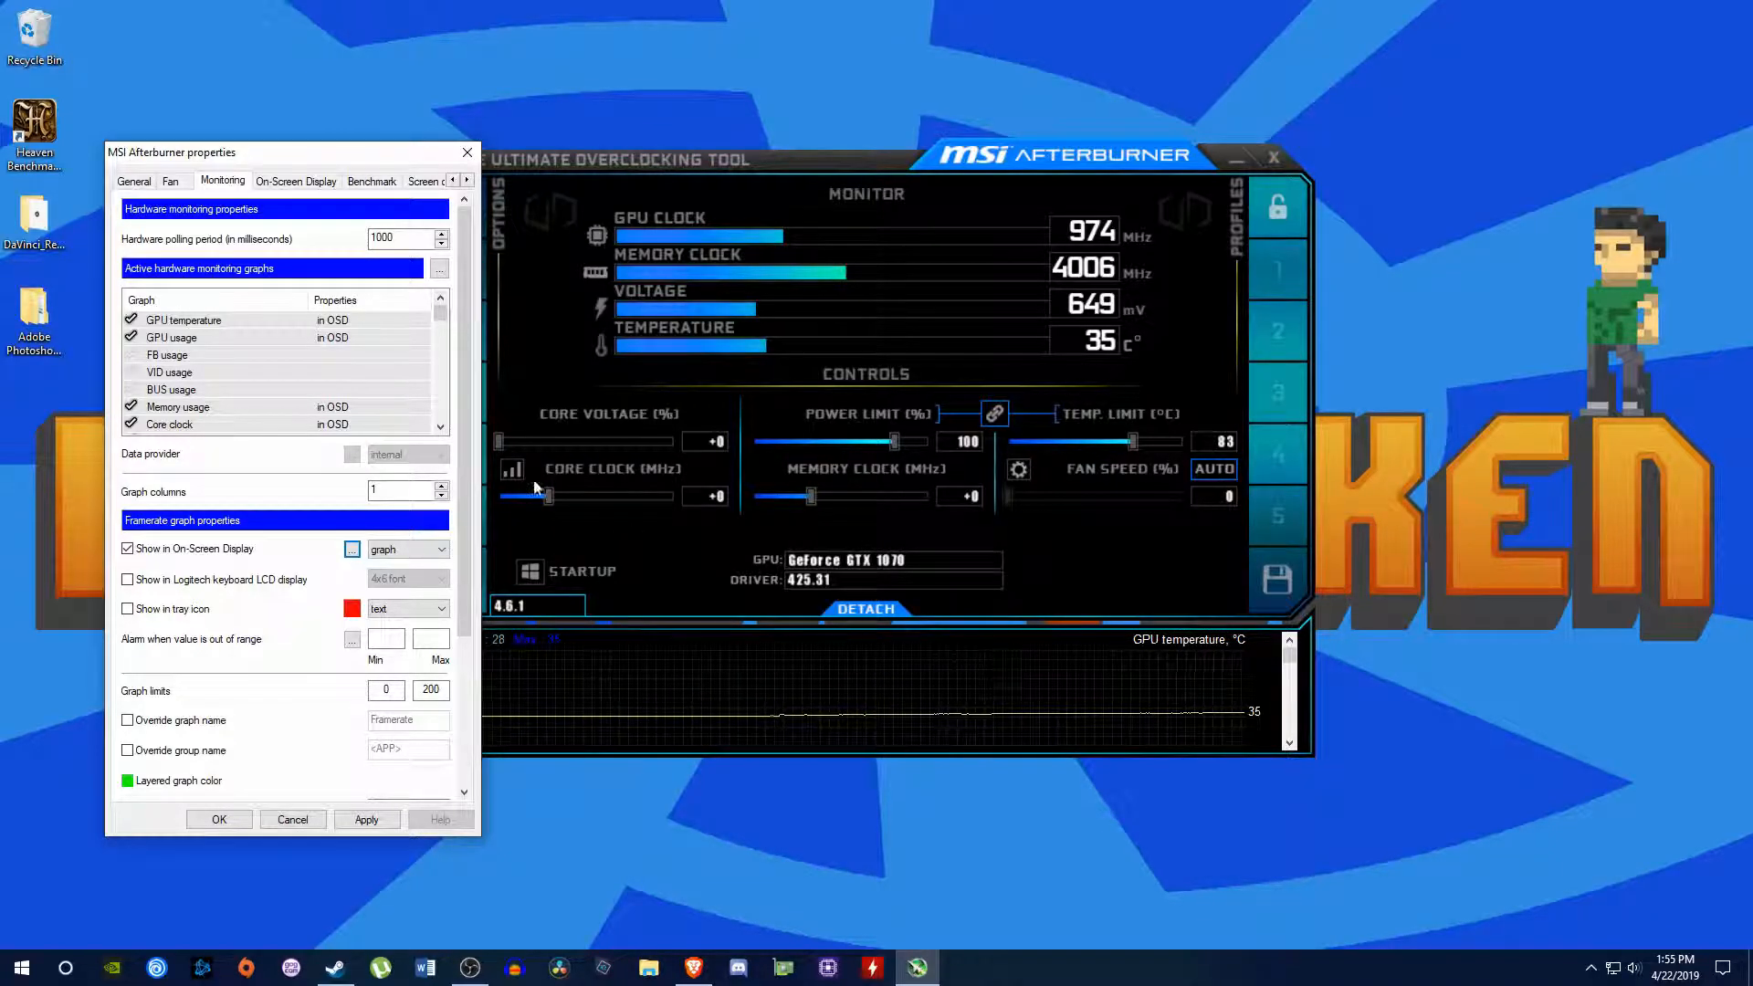
drag(329, 154, 436, 159)
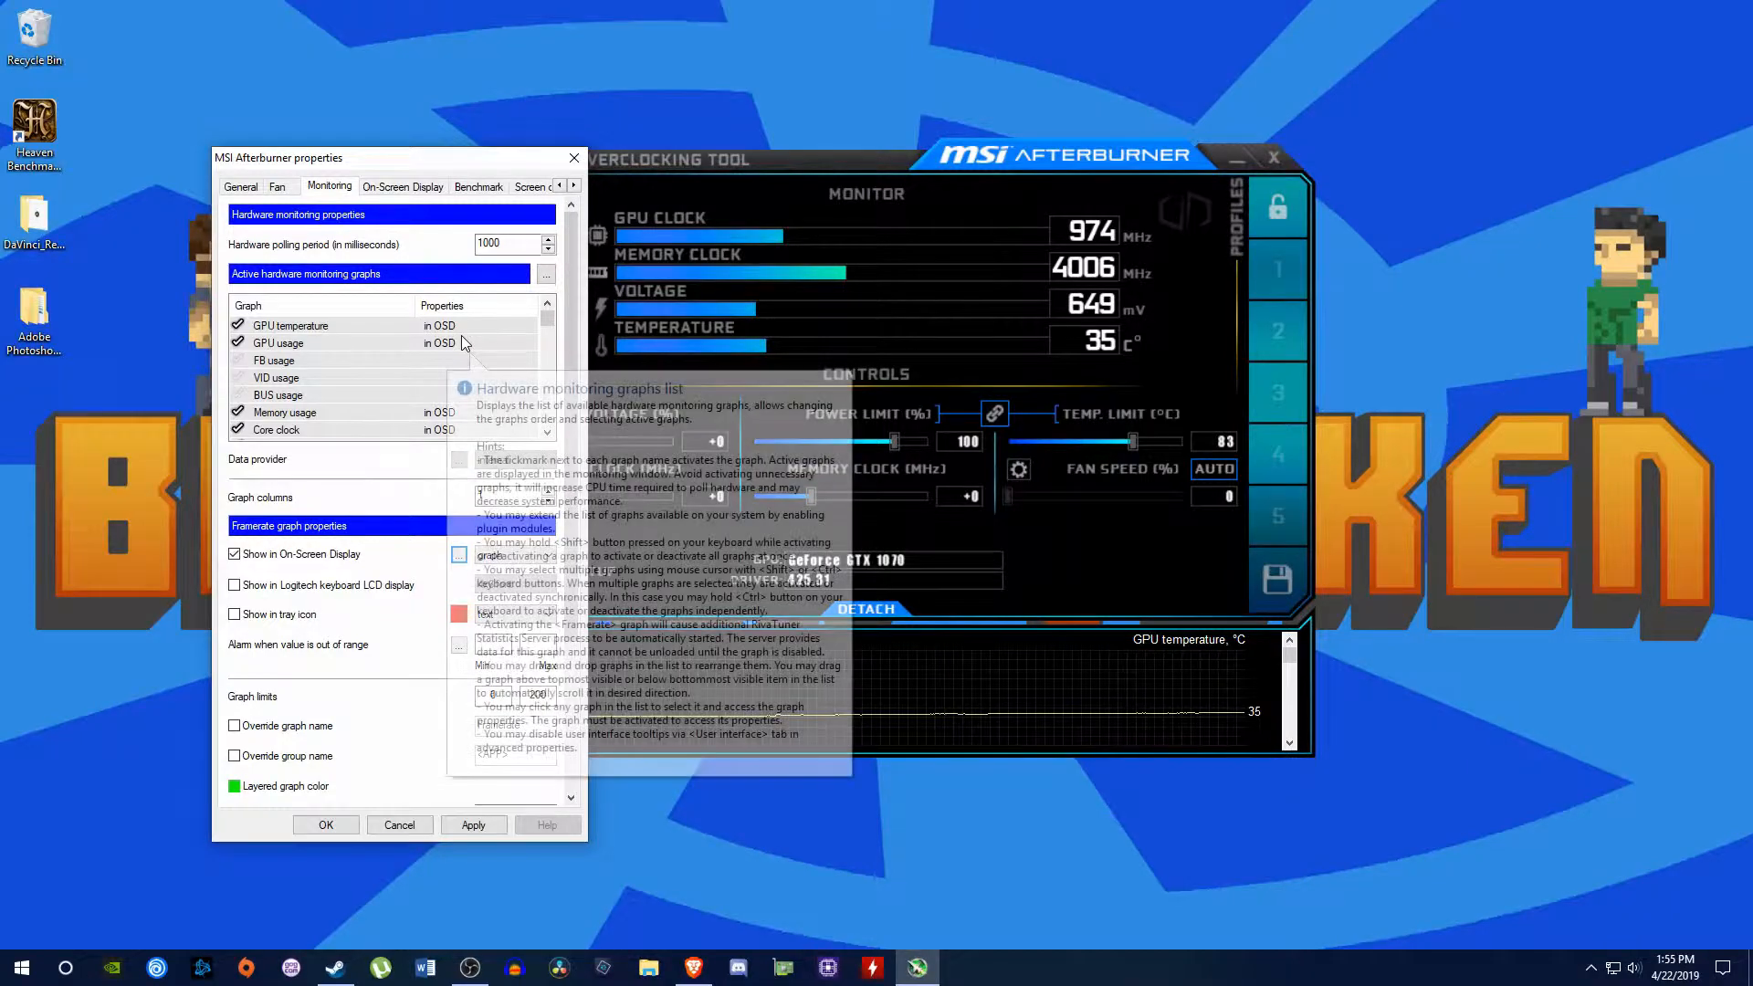
Switch the GPU temperature's on-screen display off and on again, and apply the monitoring settings.
click(388, 331)
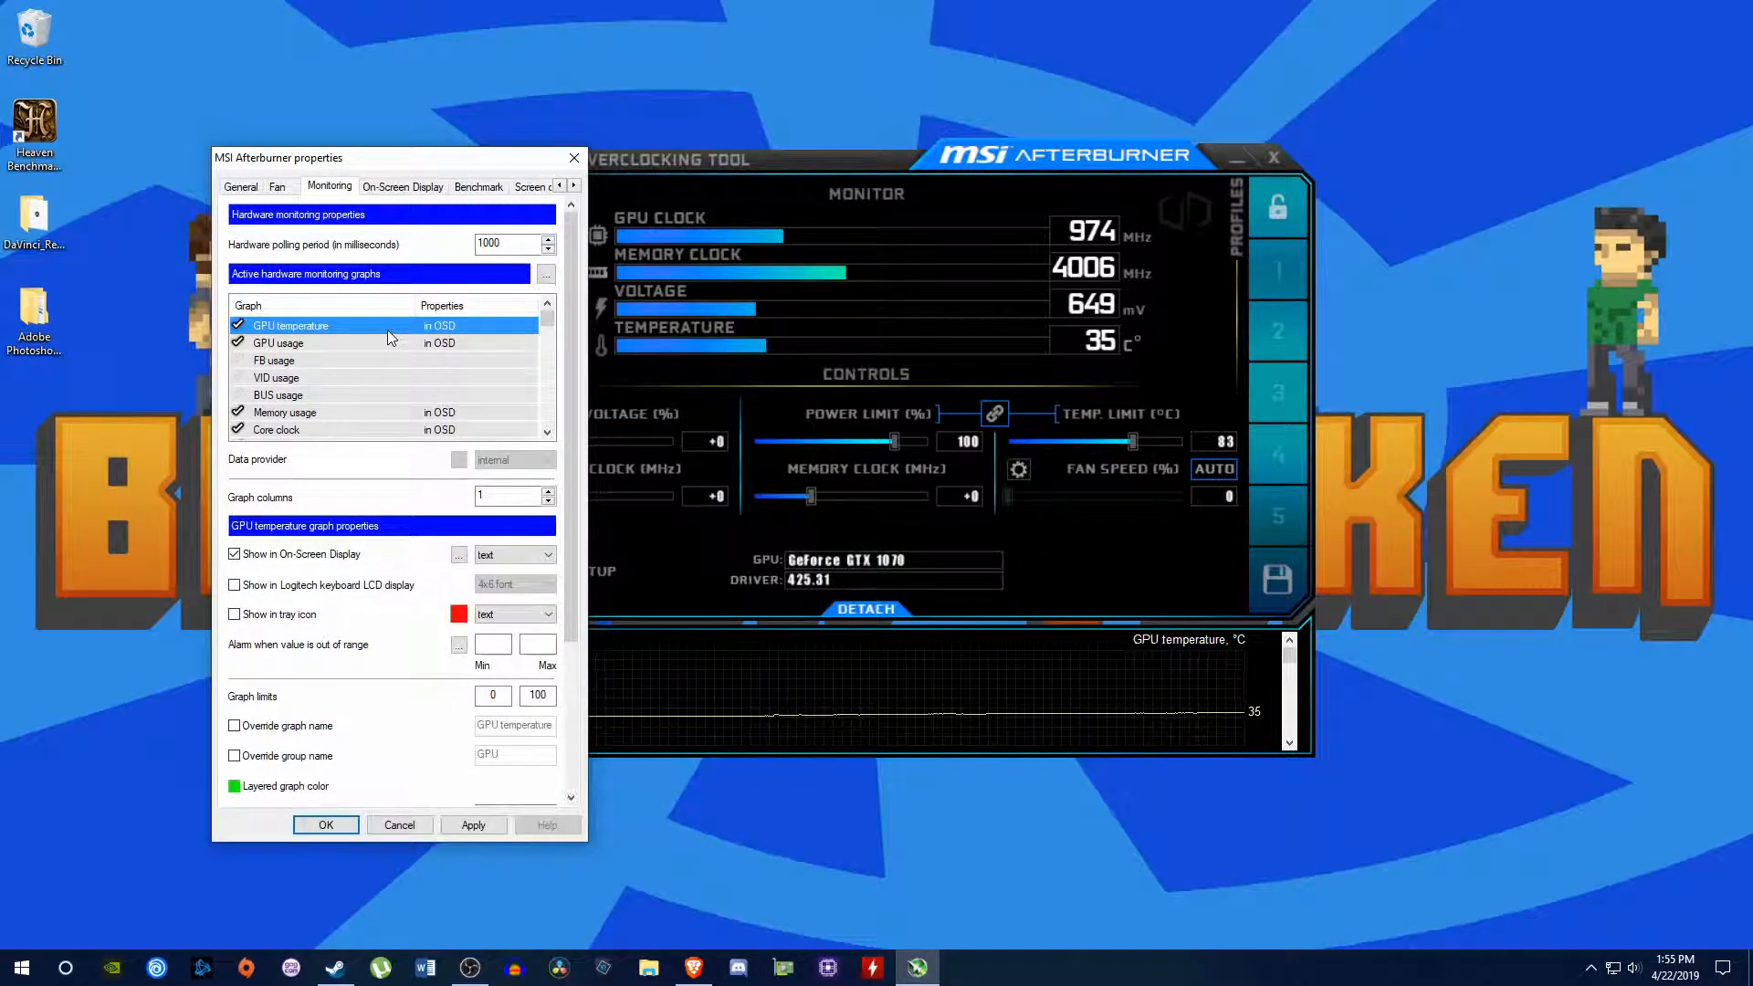
click(234, 554)
click(234, 557)
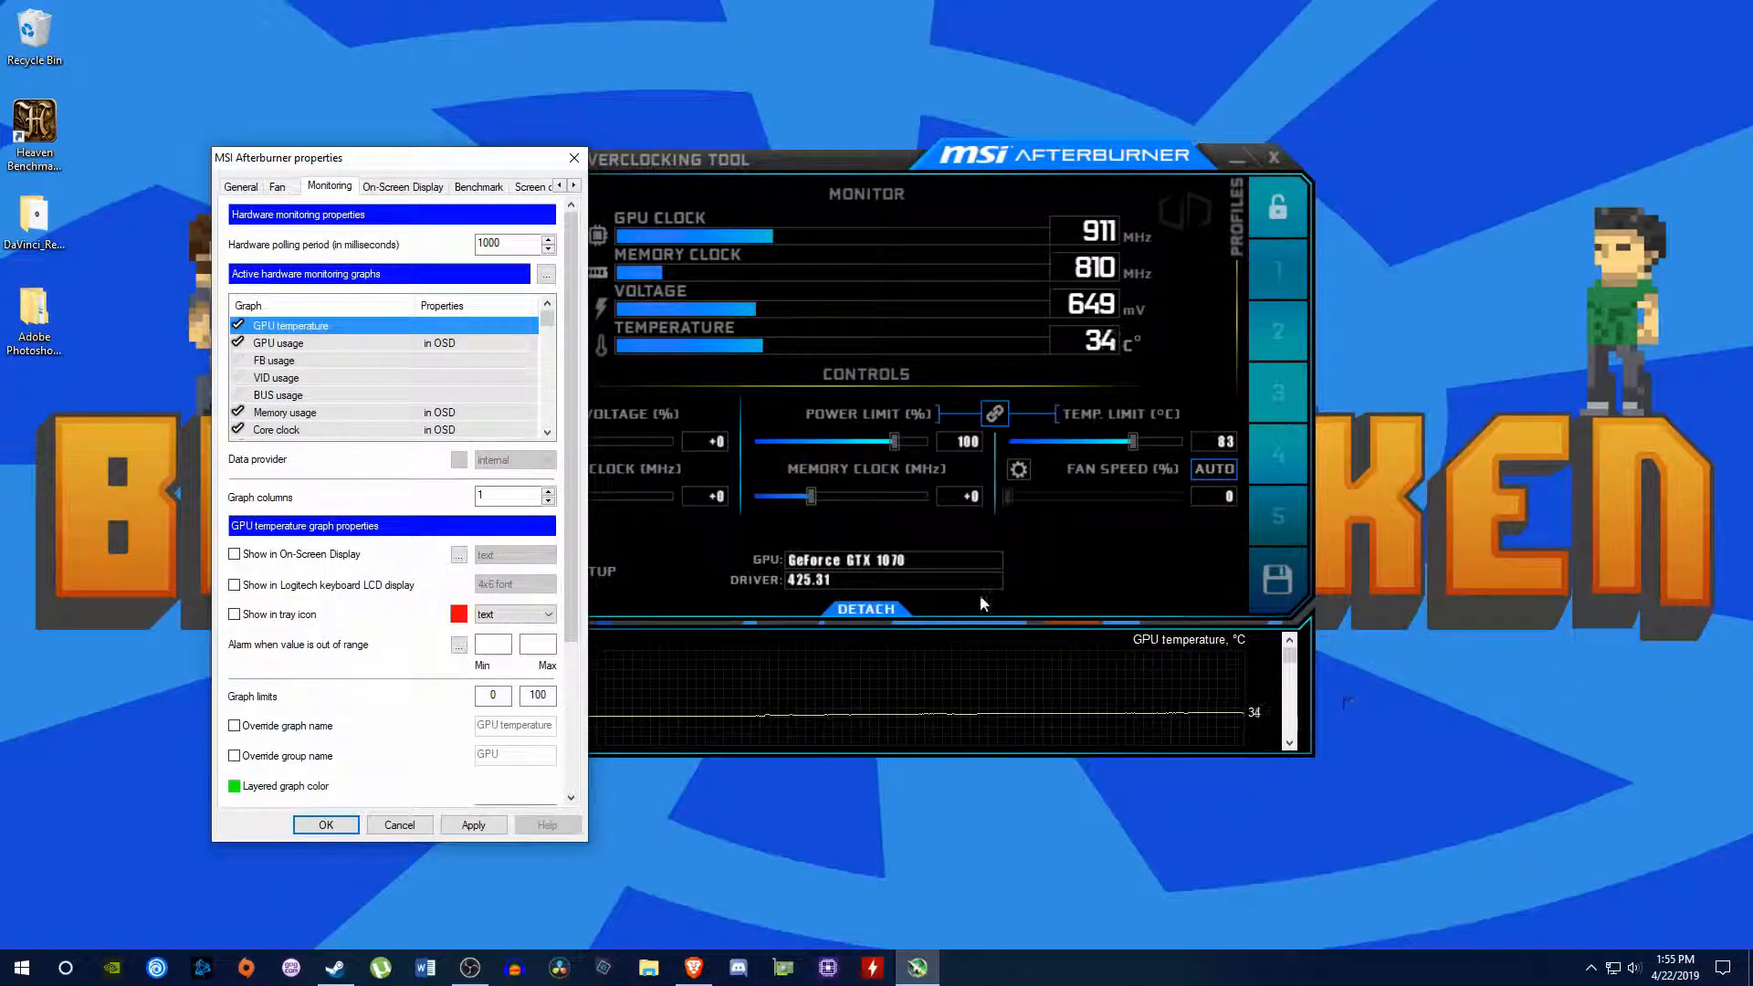
click(235, 554)
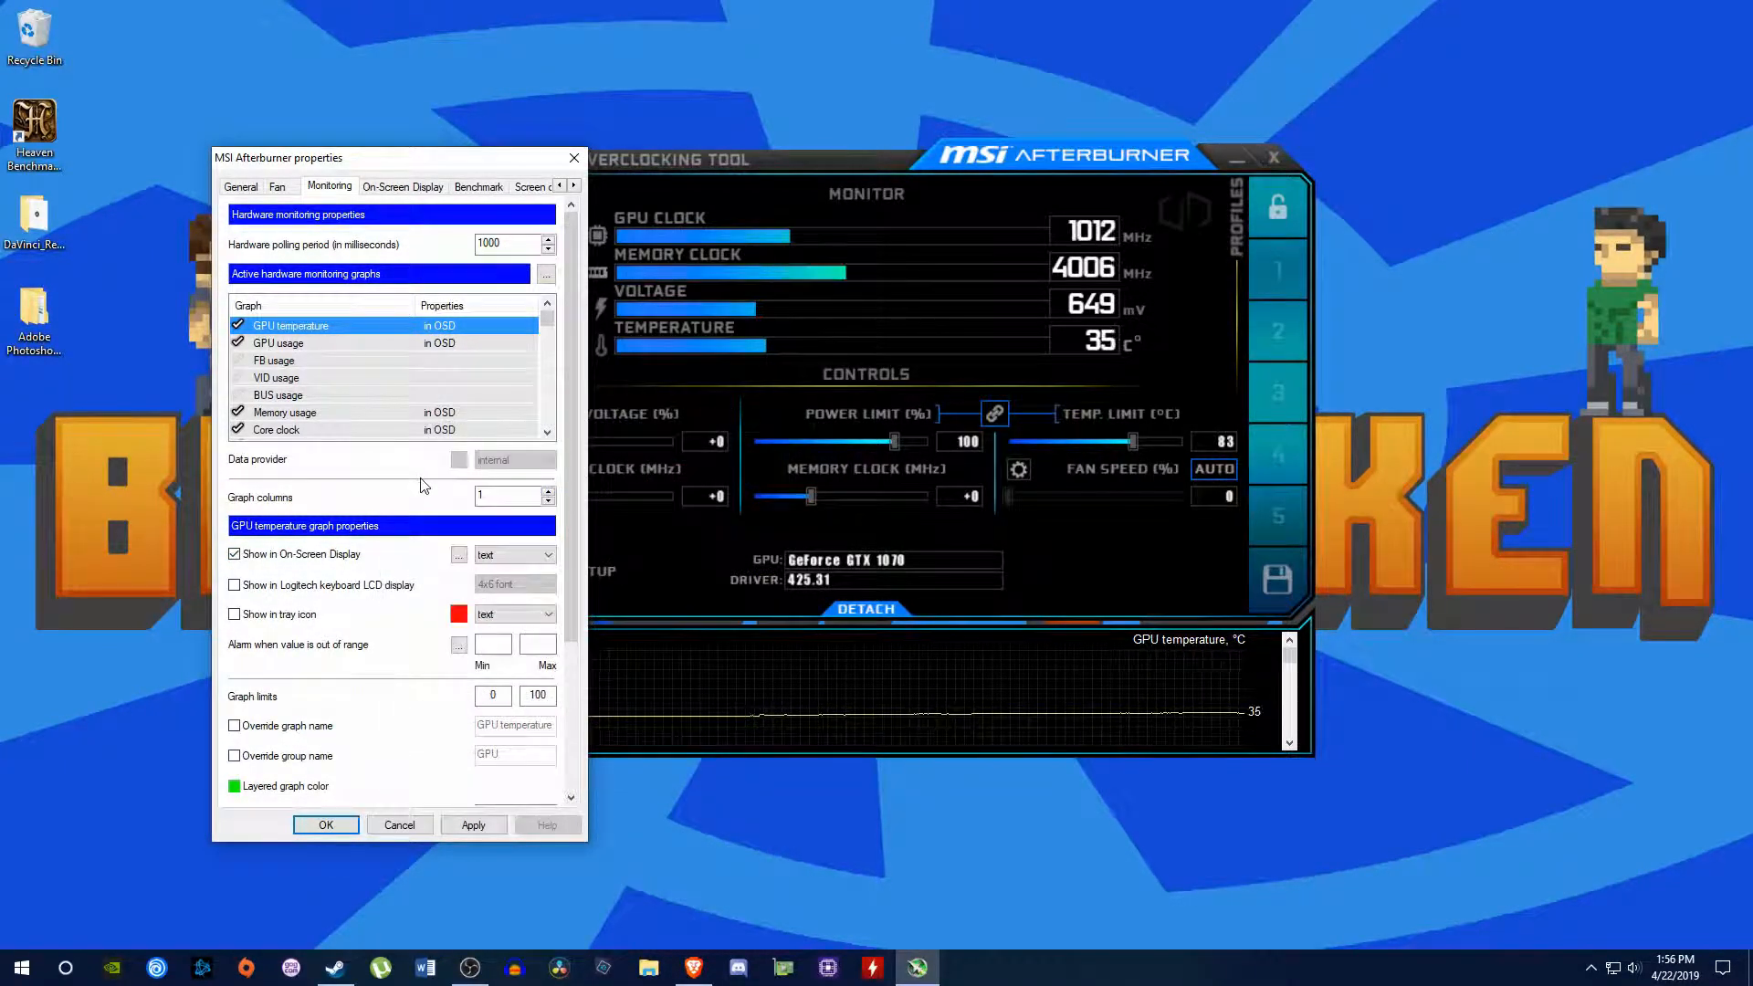
click(493, 825)
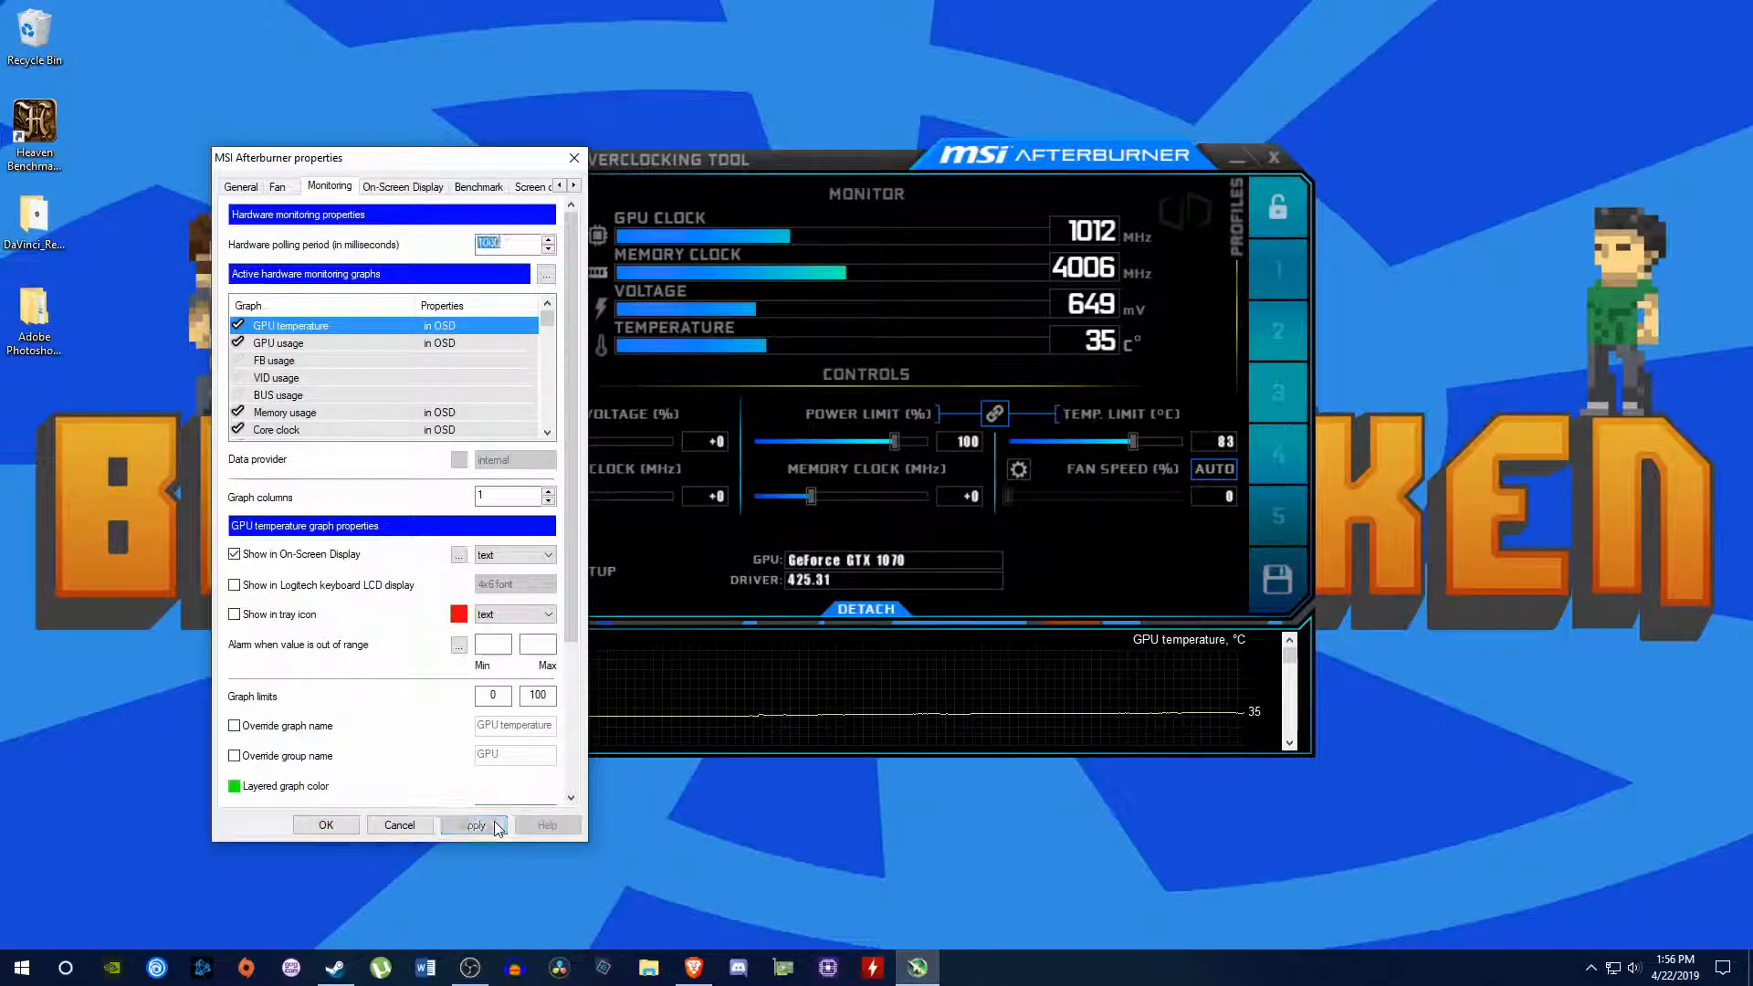
Review the hotkey for toggling the on-screen display and the hotkeys for beginning and ending a benchmark recording.
click(394, 188)
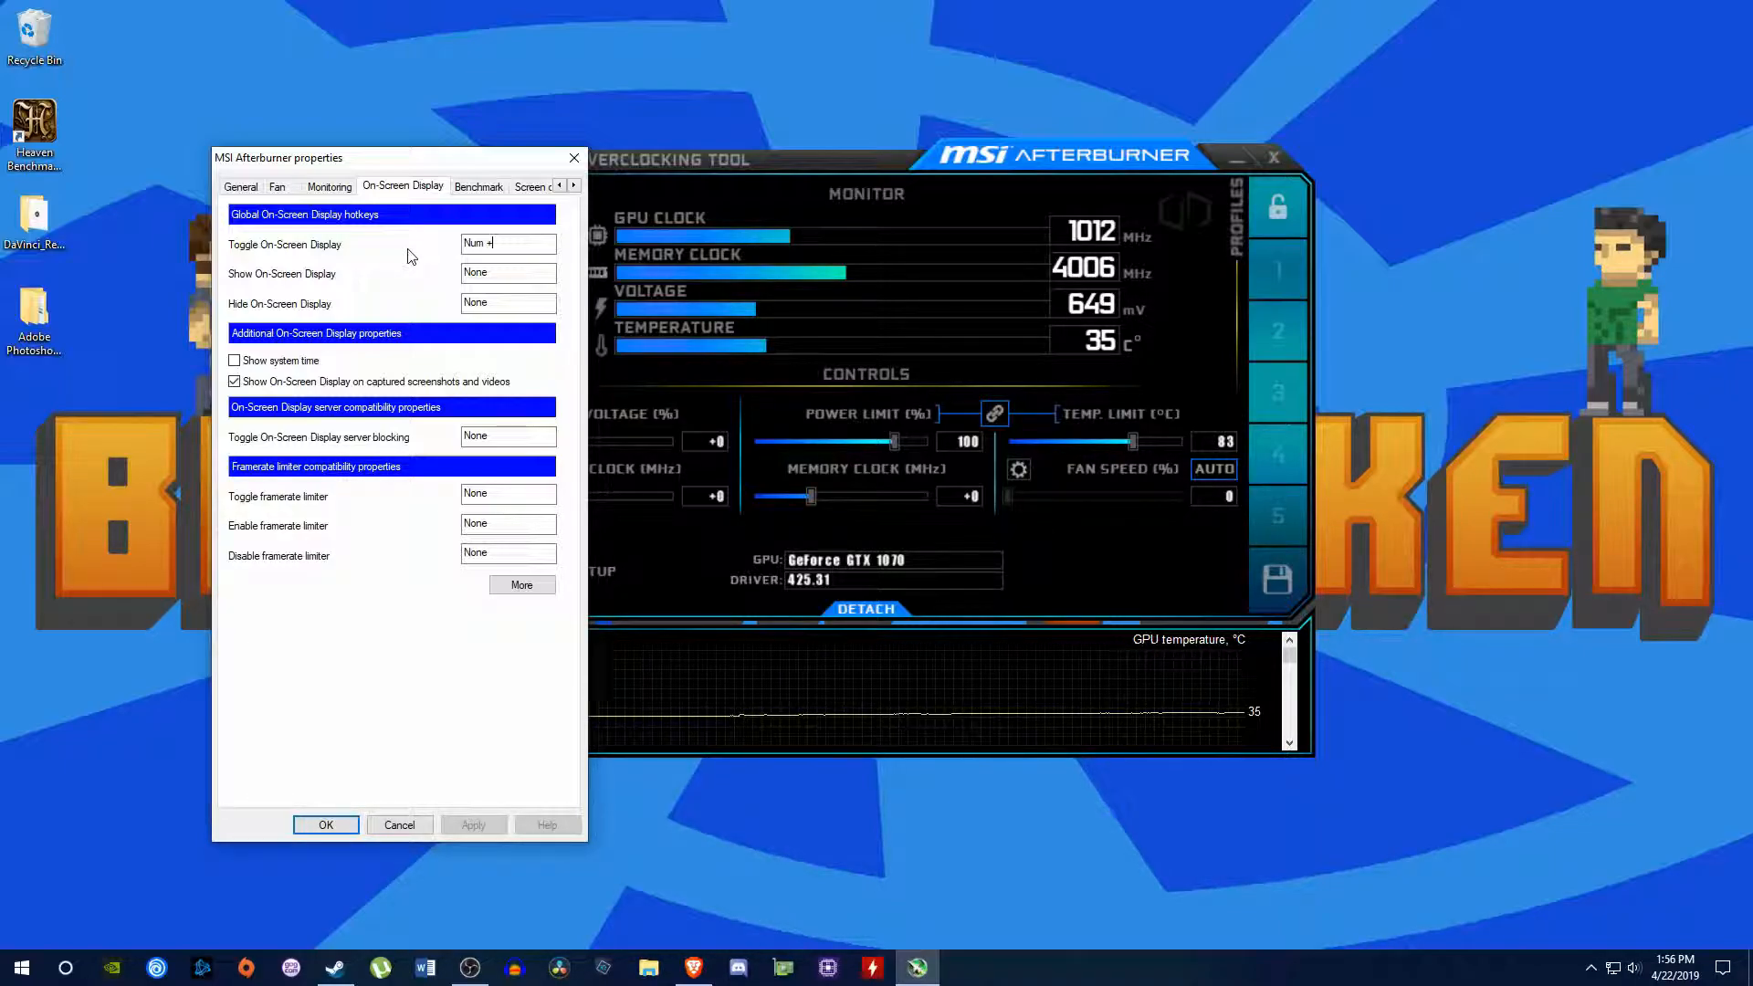
click(479, 187)
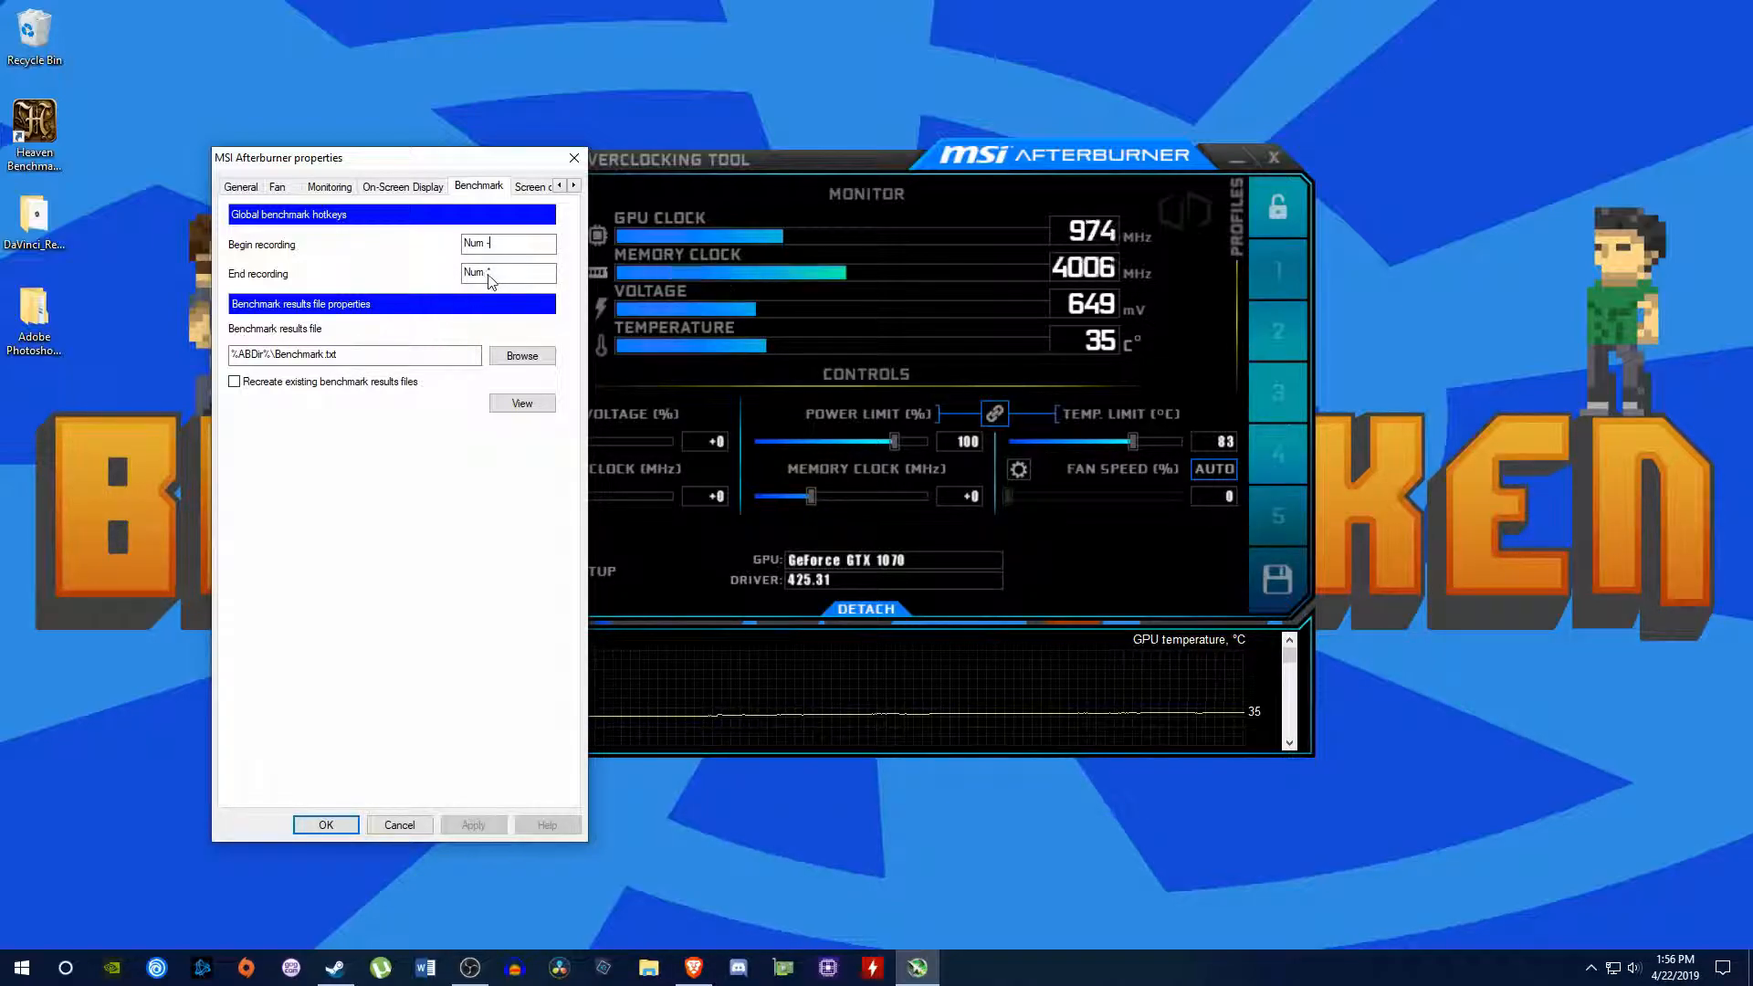
mouse_move(514, 247)
Look through the screen capture, video capture and profile settings in the properties.
click(575, 186)
click(574, 187)
click(575, 186)
click(574, 186)
click(289, 188)
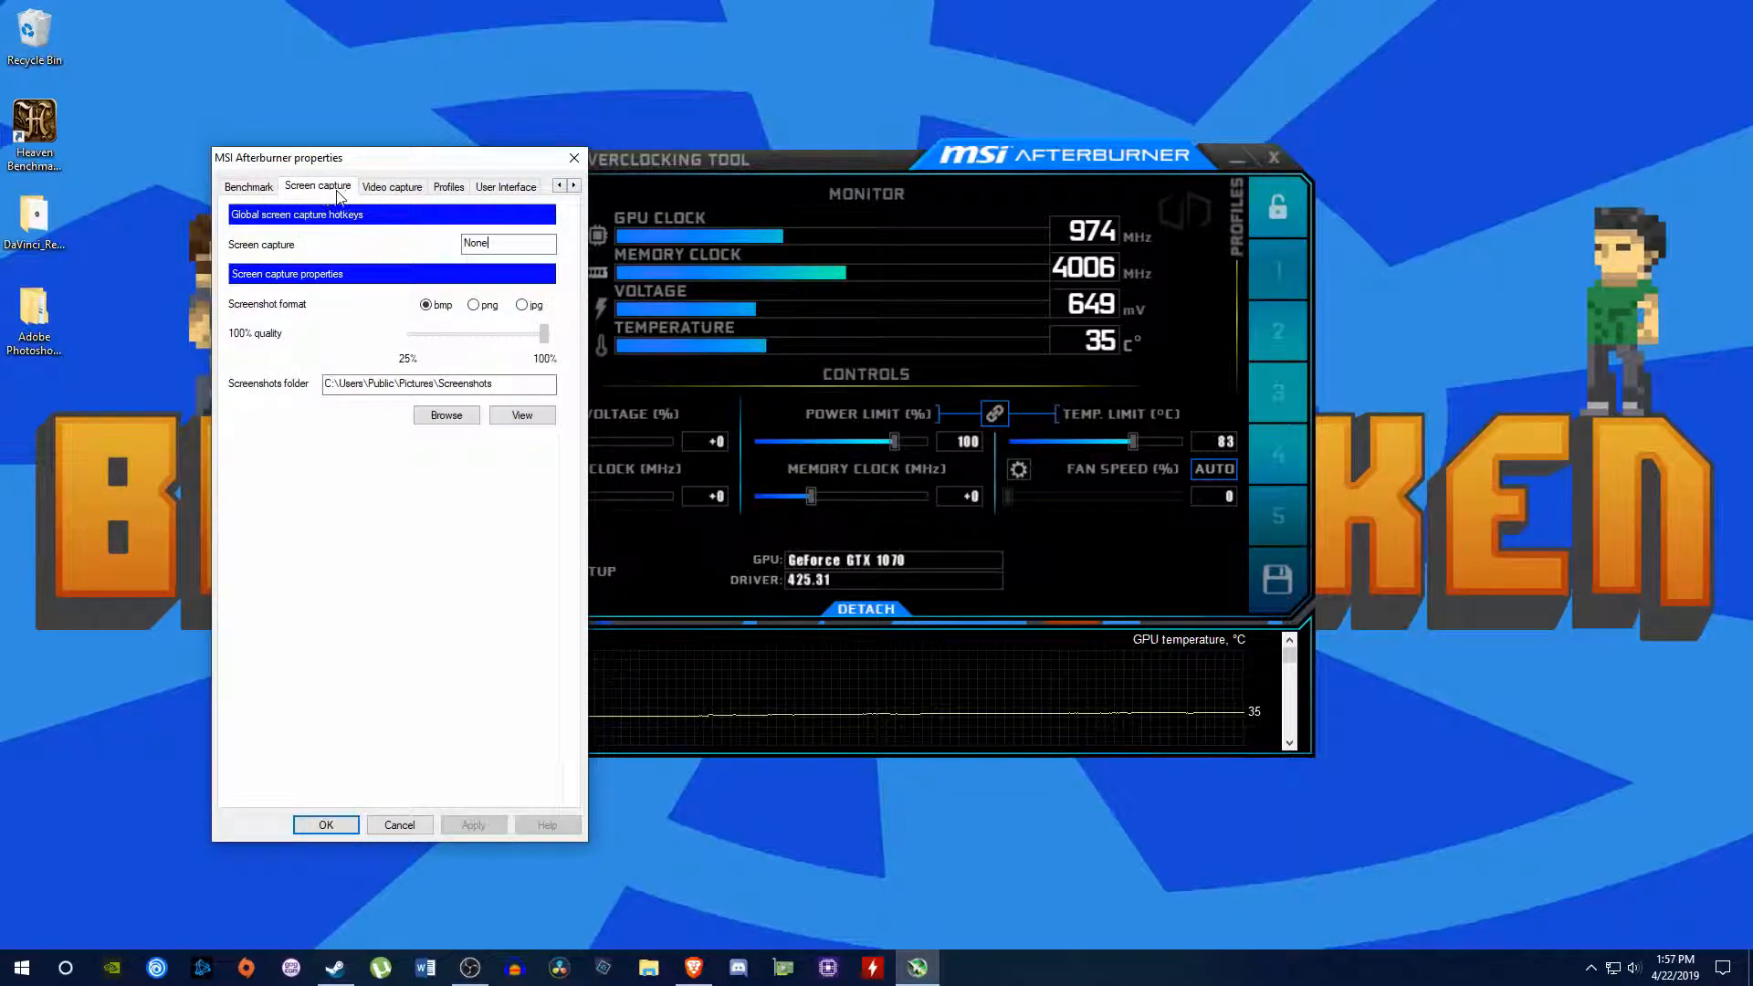
click(384, 190)
click(445, 189)
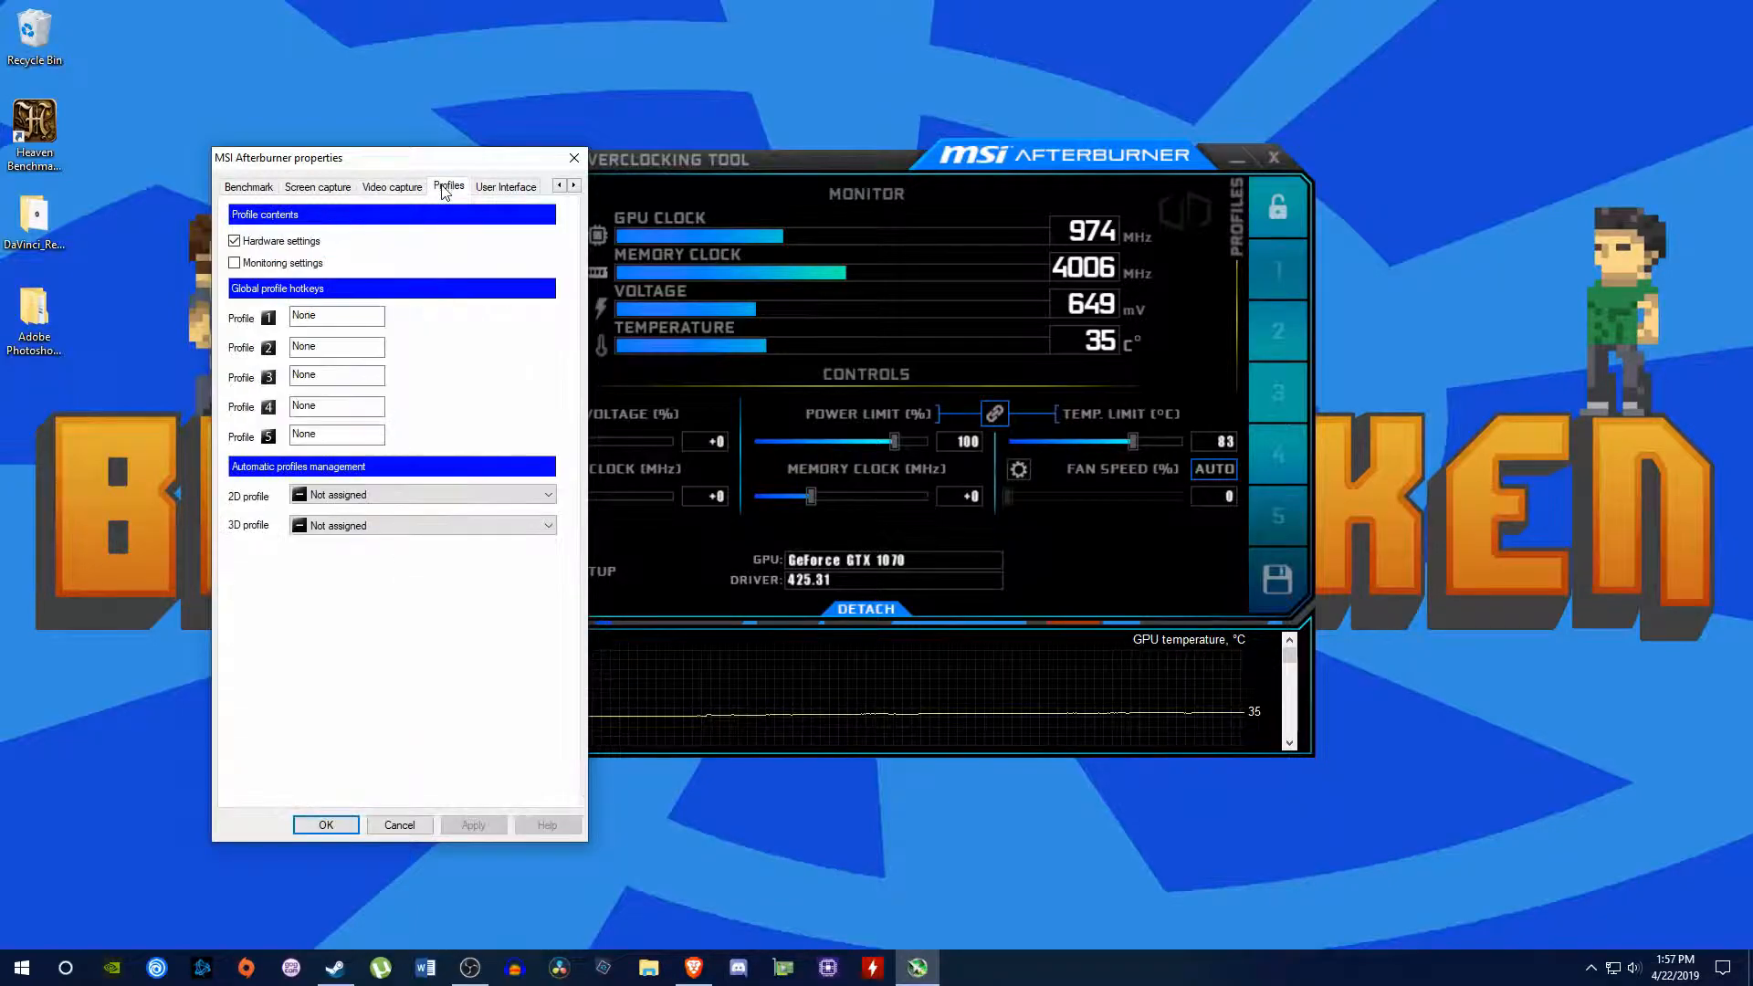
Turn off the user interface tooltips and hints, and set the time format to 12 hours.
click(491, 192)
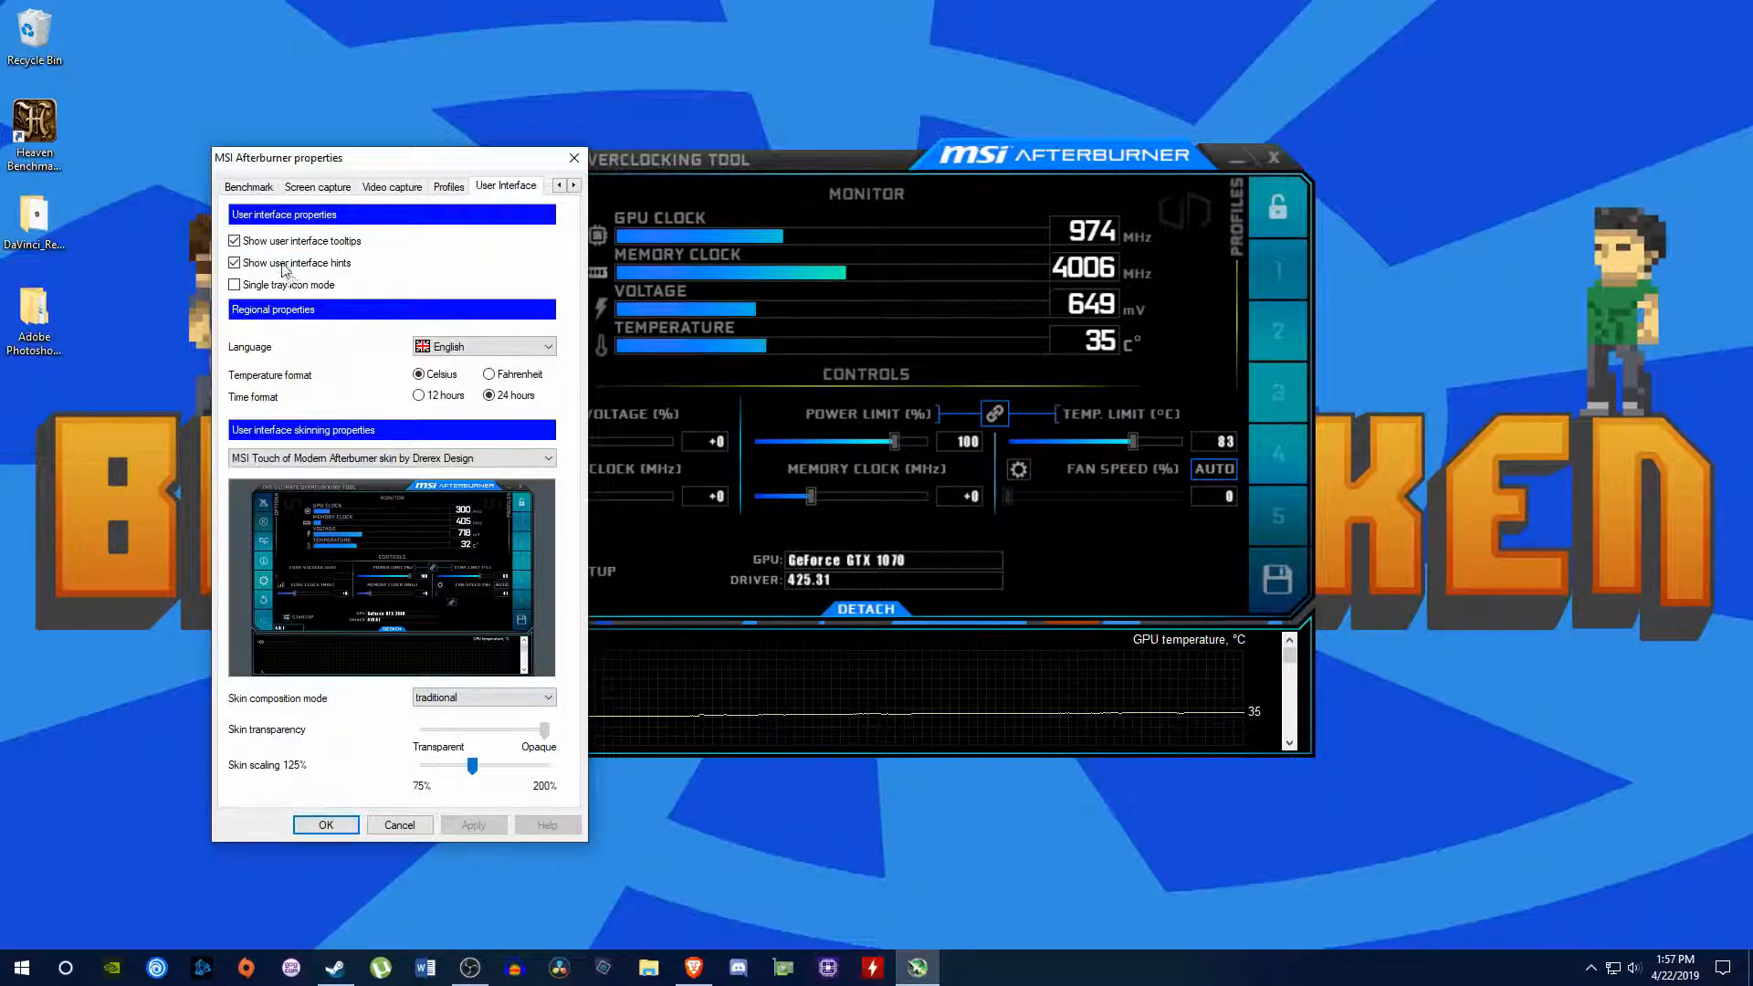
click(236, 242)
click(234, 264)
mouse_move(449, 384)
click(425, 399)
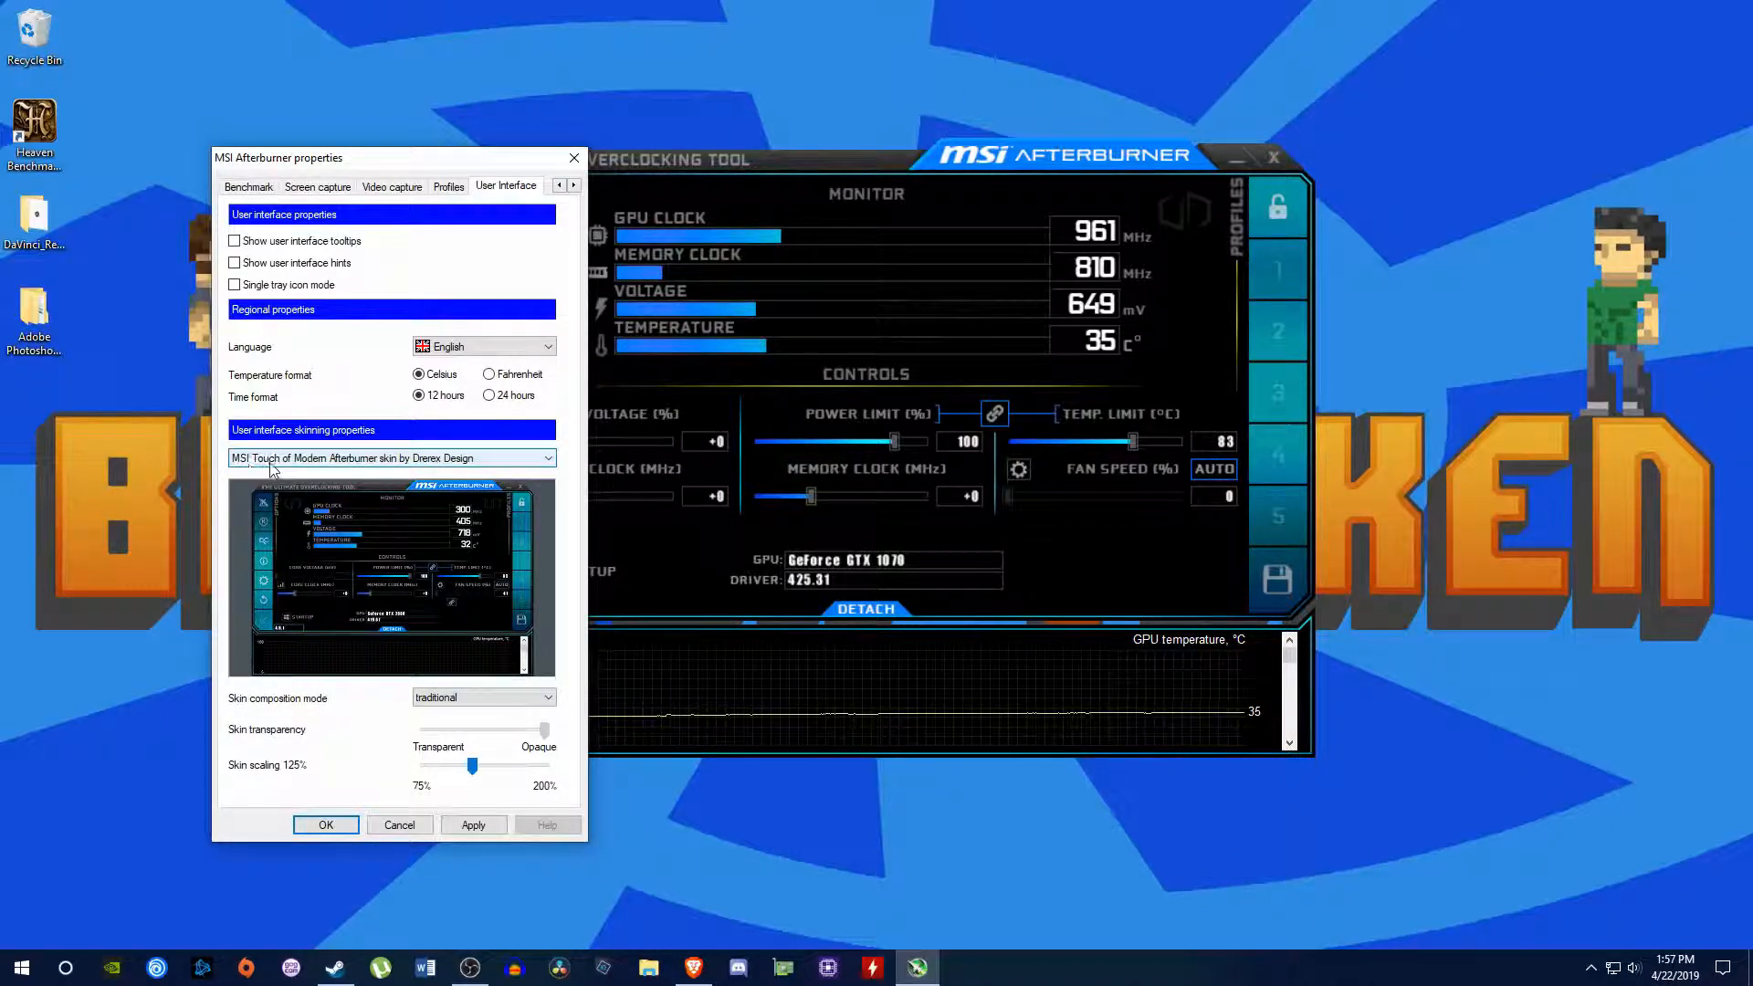
Preview the default v2, v2 big edition, MSI Dragon Army, MSI Tech and MSI Gaming interface skins.
click(464, 460)
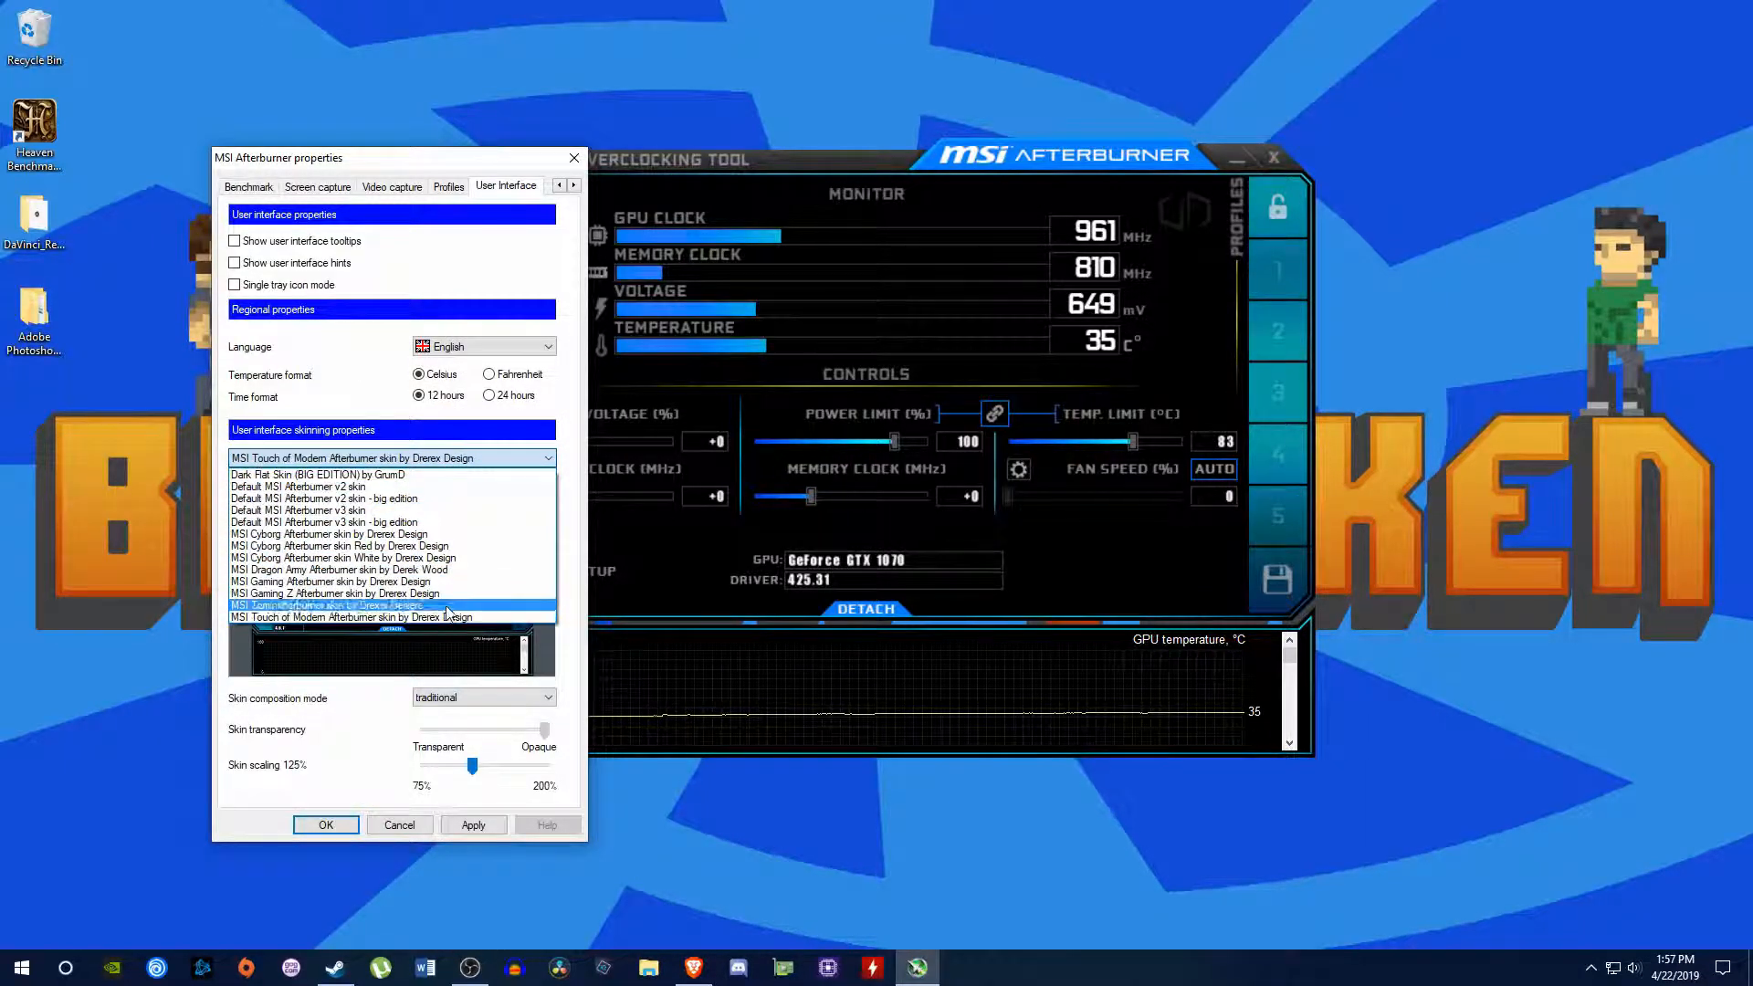
click(457, 487)
click(493, 457)
click(472, 501)
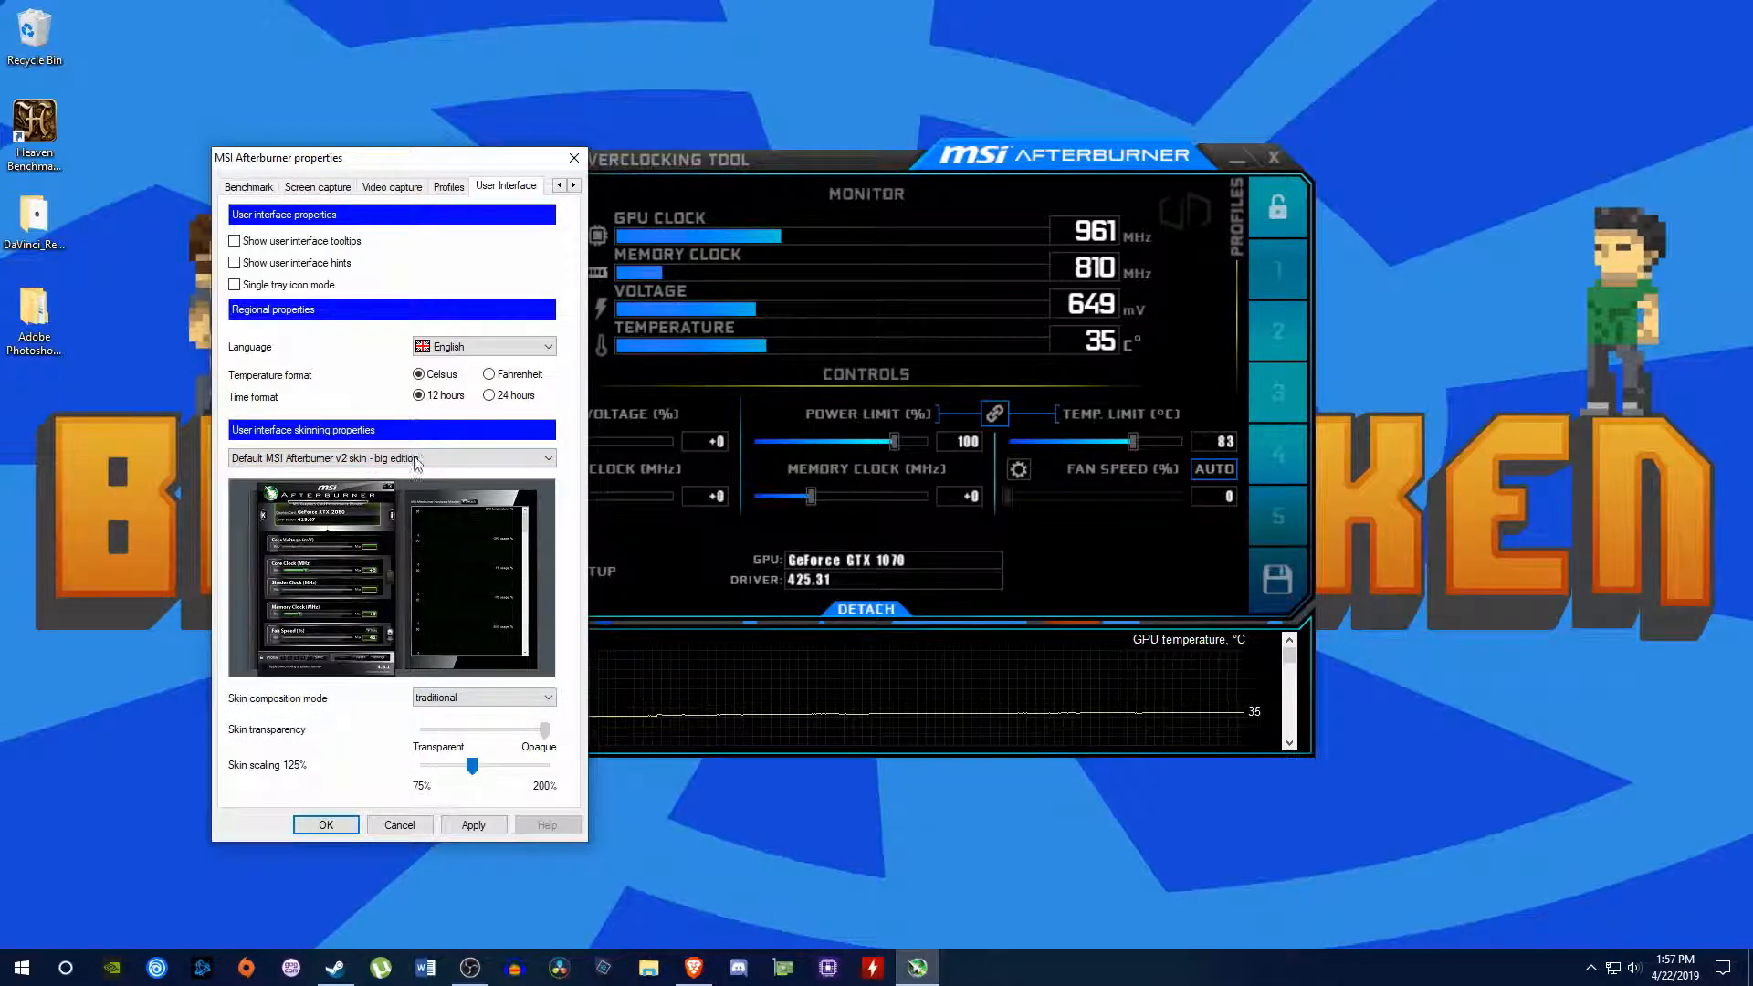
click(402, 457)
click(407, 570)
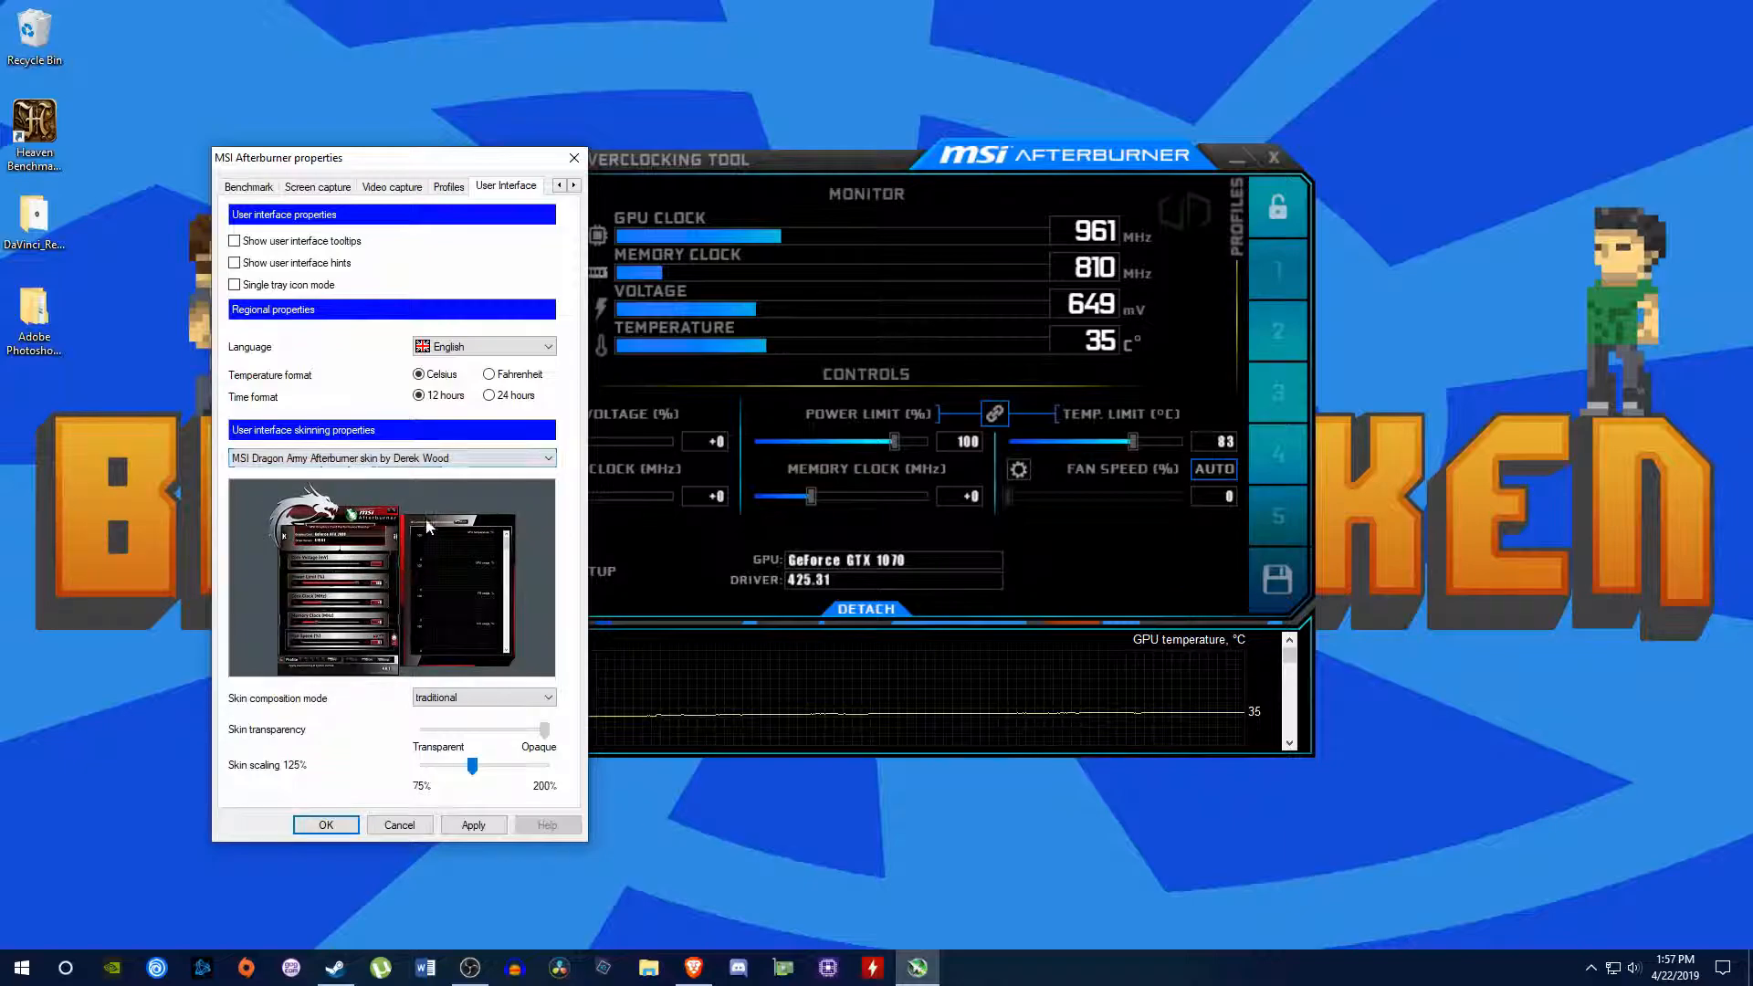
click(411, 457)
click(393, 606)
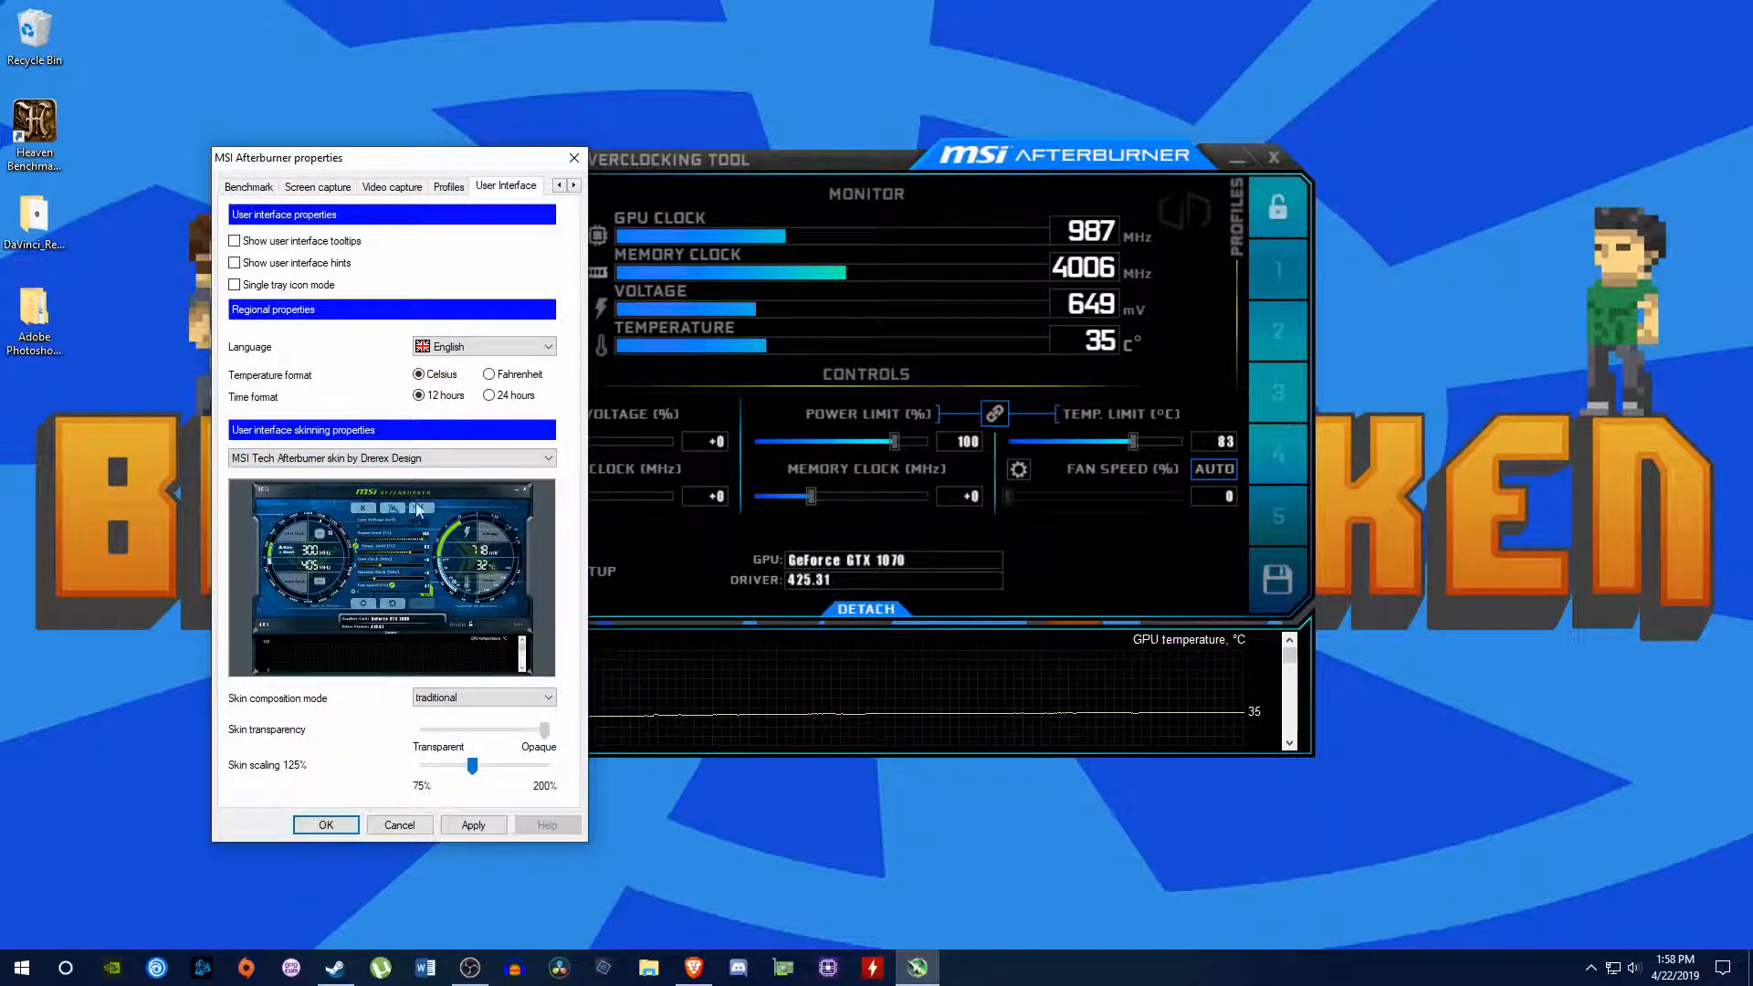
click(413, 458)
click(404, 582)
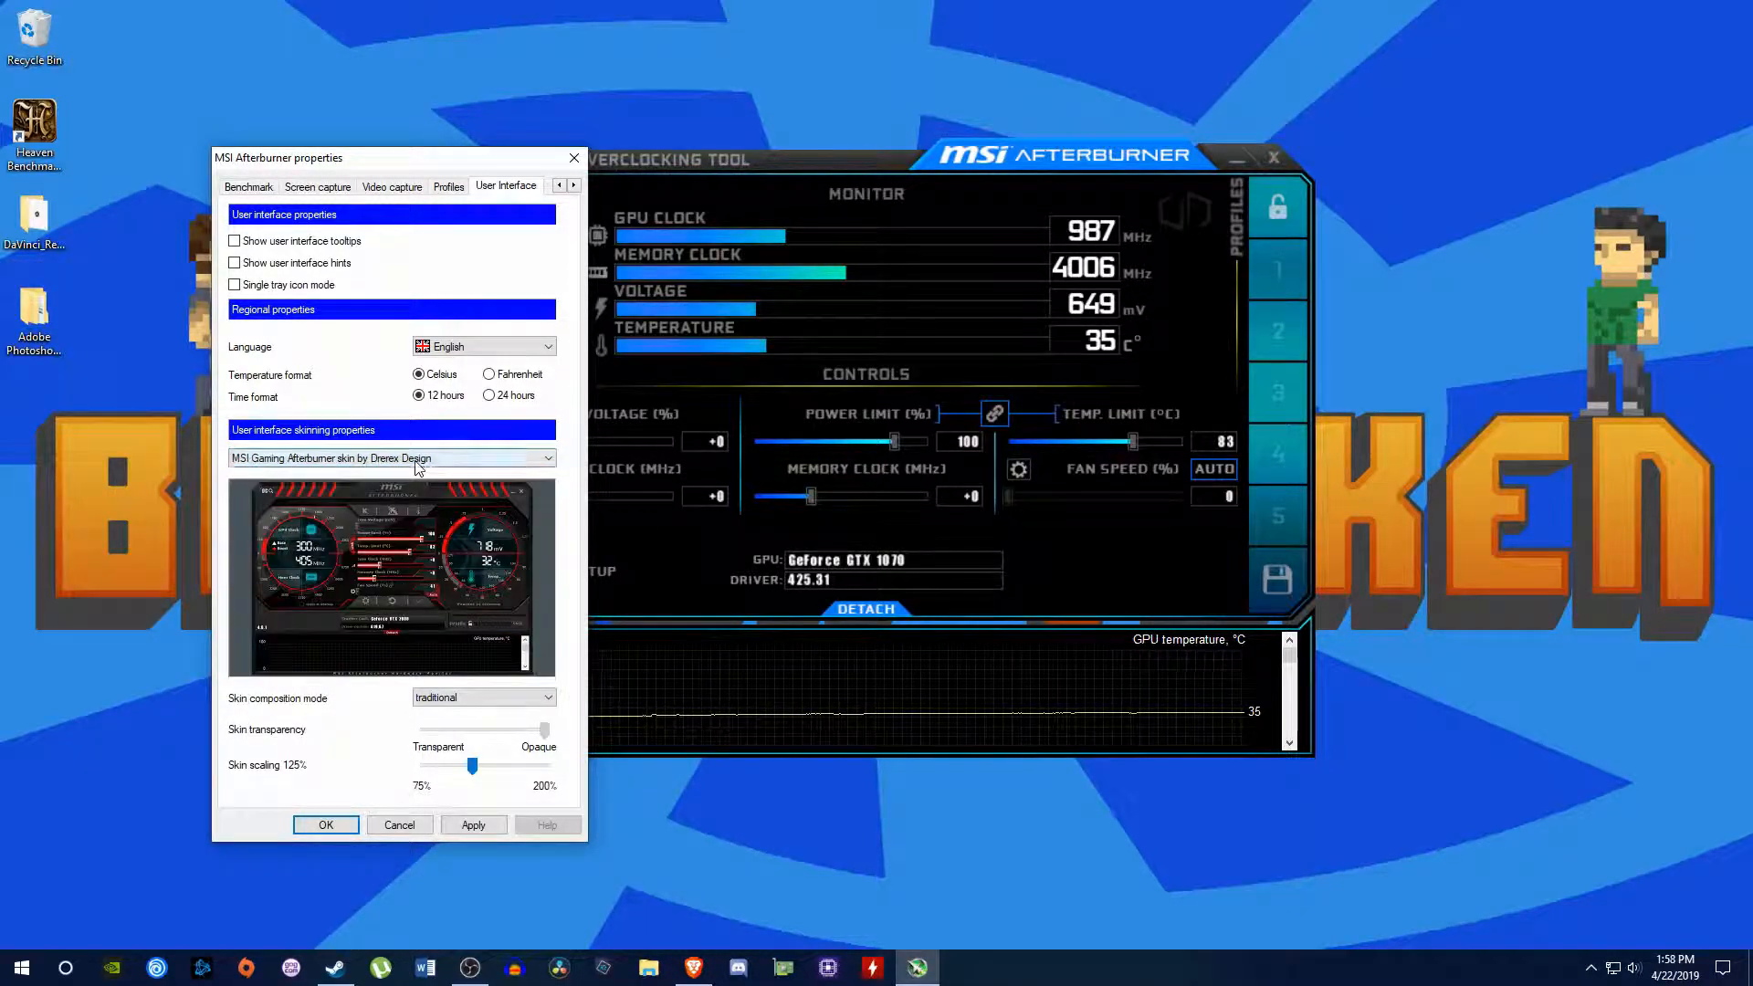
Choose the MSI Touch of Modern Afterburner skin by Drerex Design, apply the settings and close the properties.
click(409, 457)
click(404, 618)
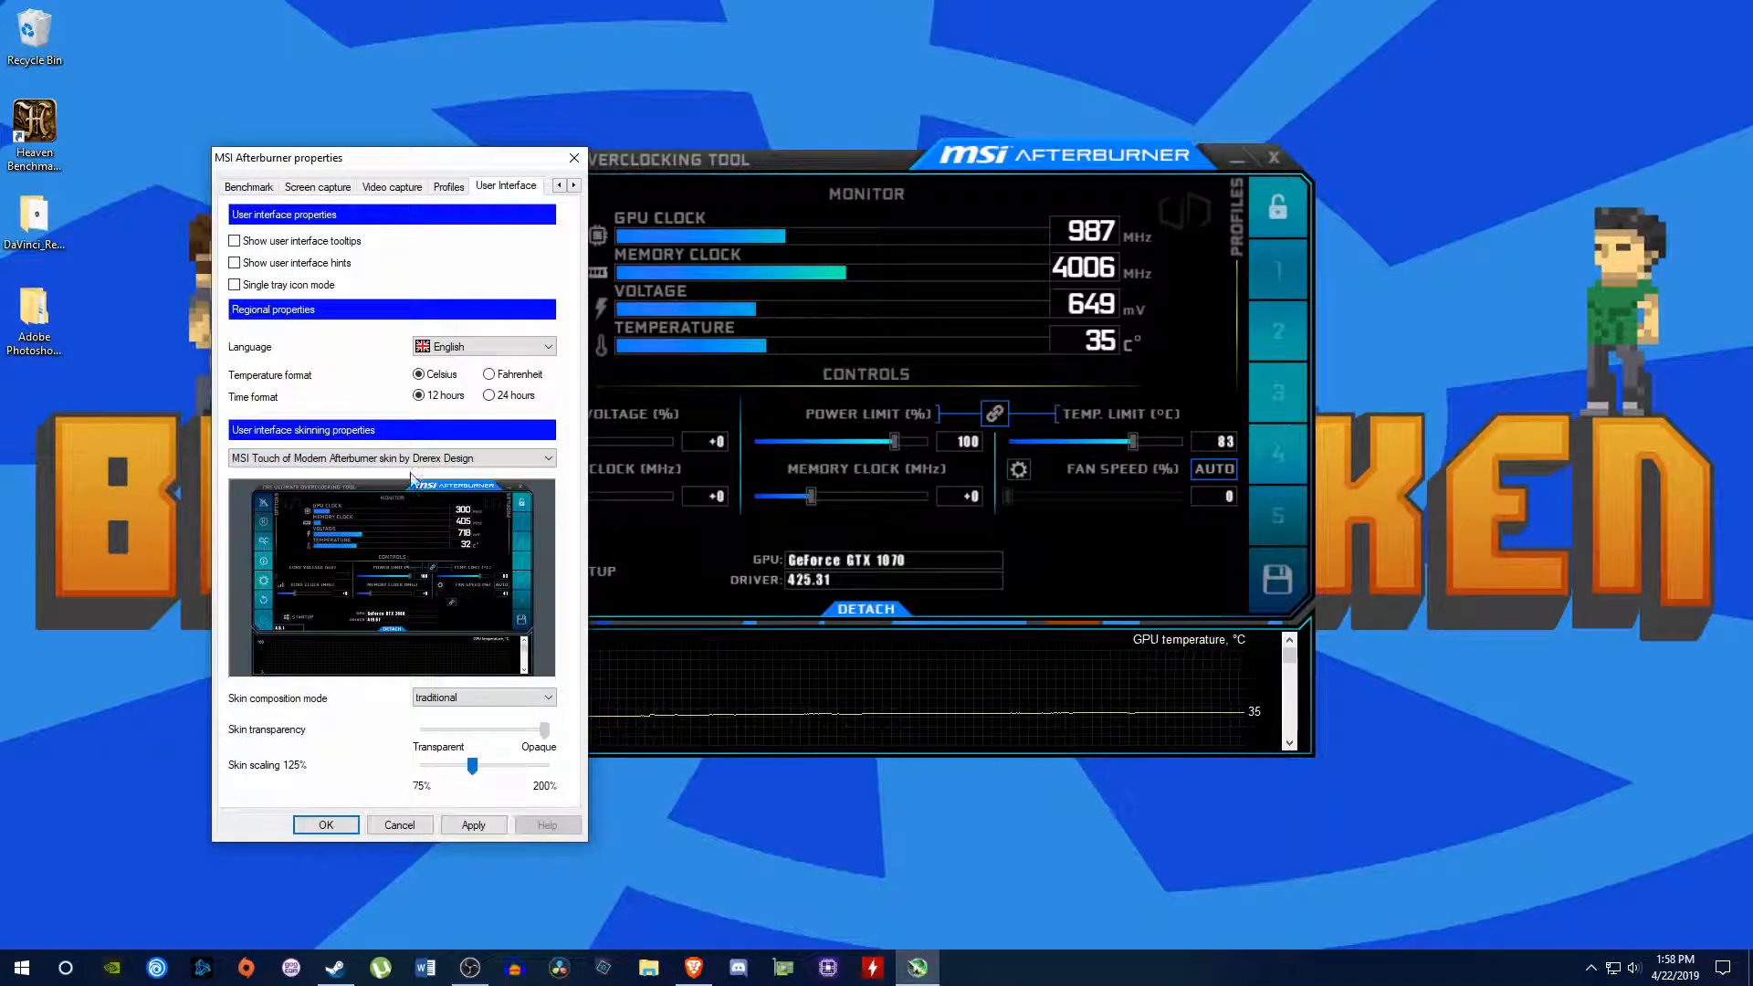
click(490, 825)
click(327, 826)
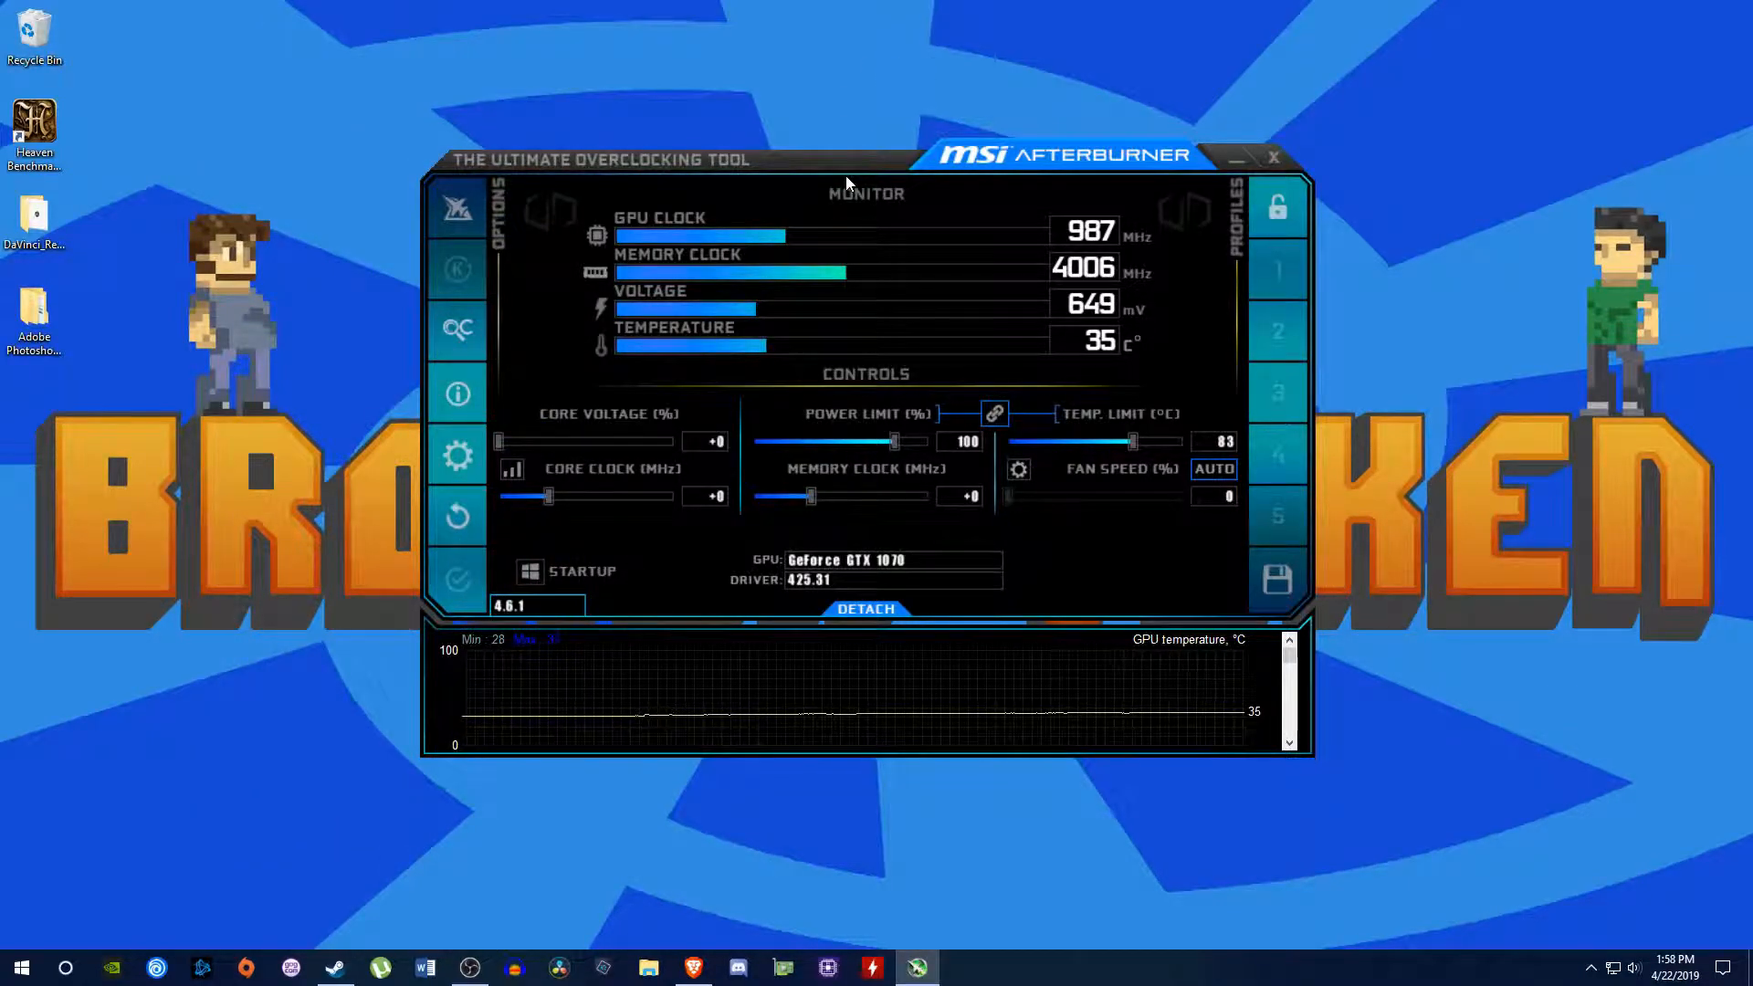
Reposition the Afterburner window on the desktop and raise the core voltage to +100%.
drag(845, 175, 957, 137)
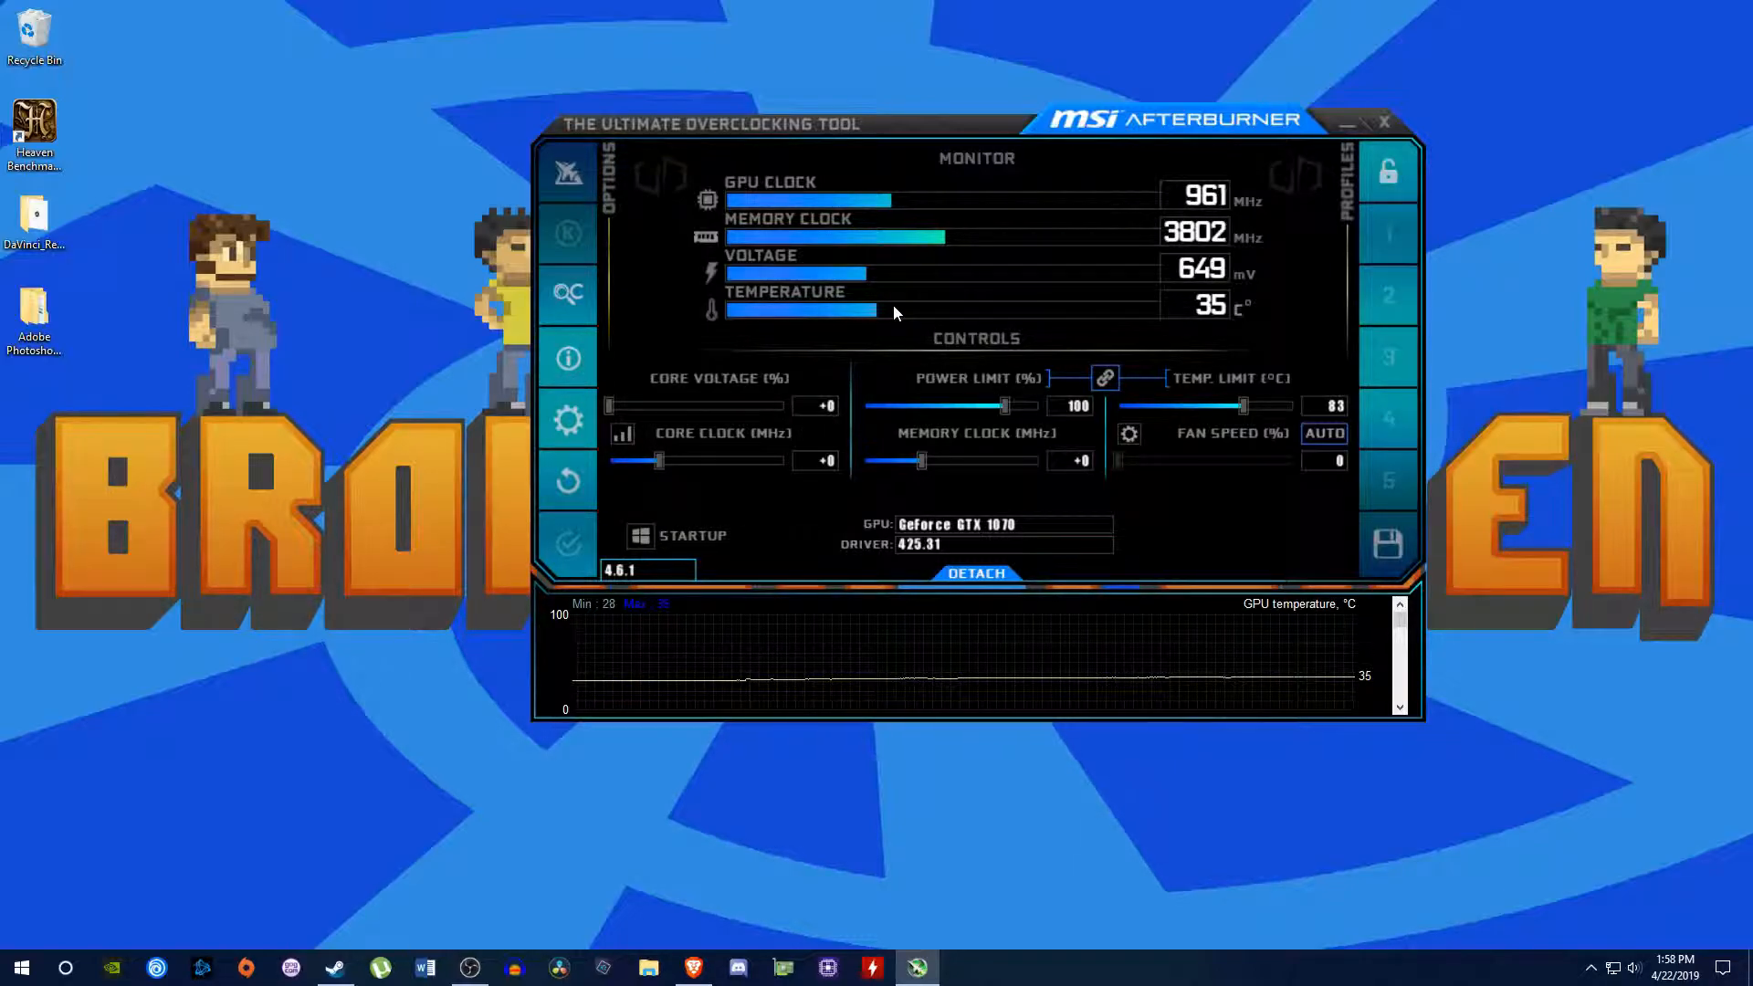
drag(612, 407, 789, 413)
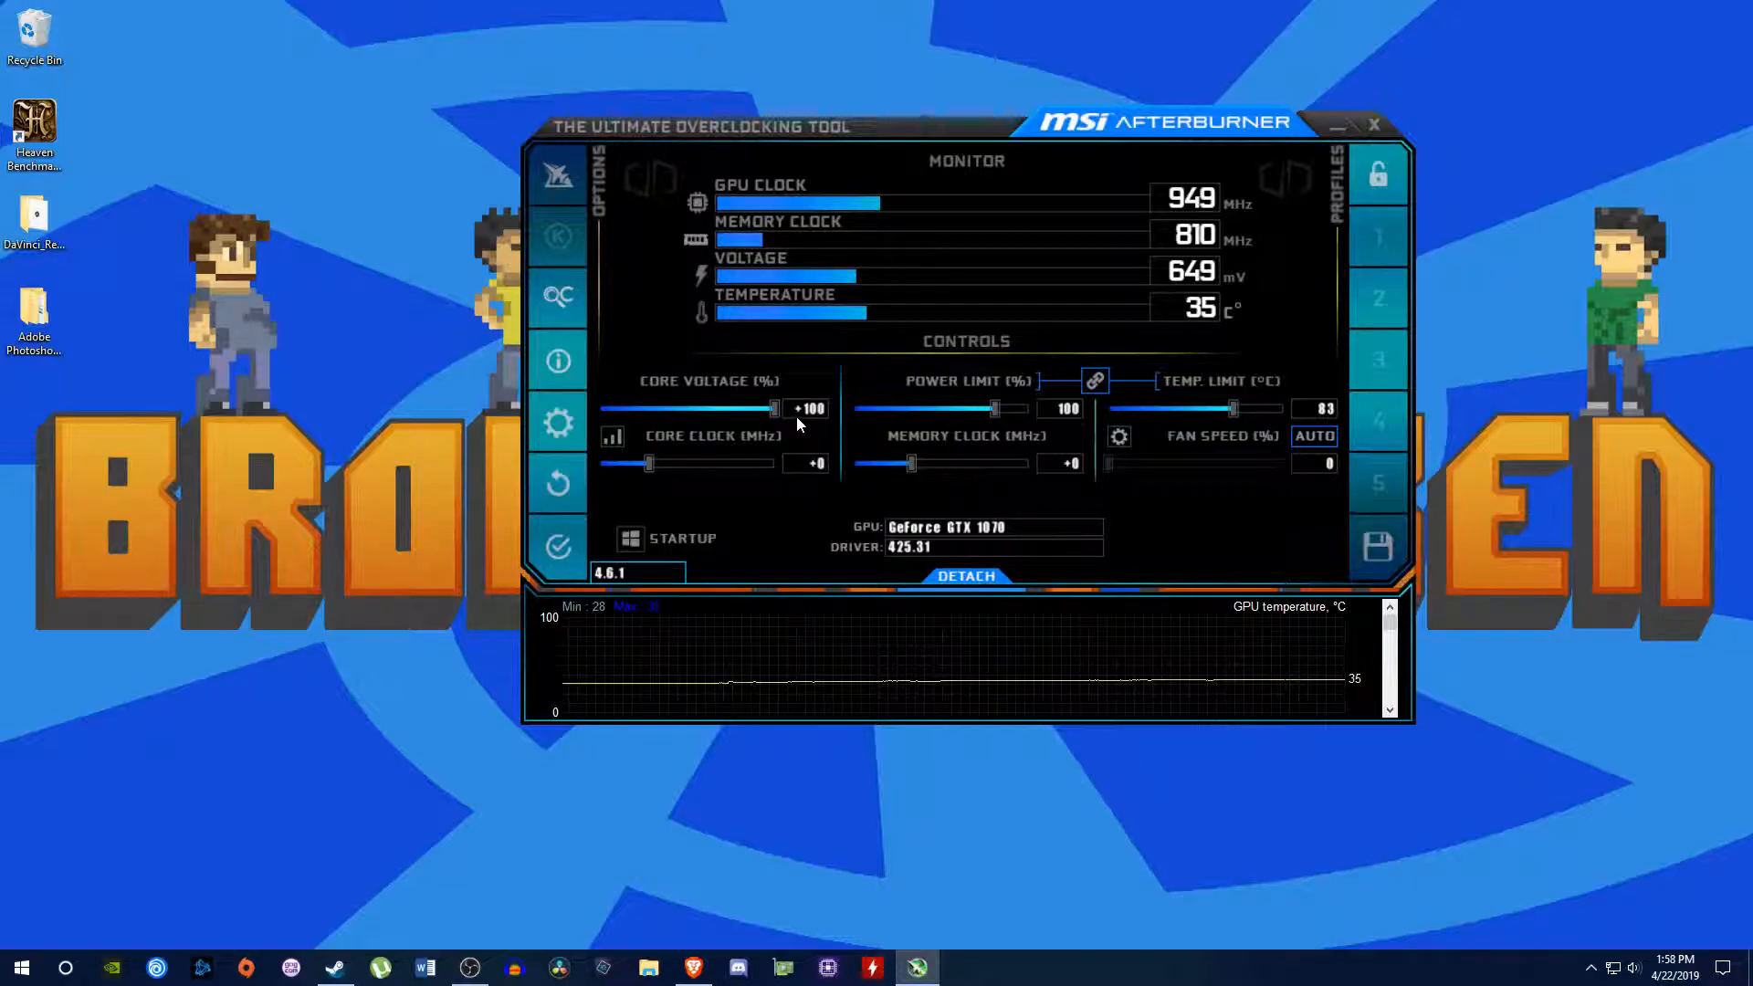
Raise the power limit to 112% and the temperature limit to 92 °C.
drag(931, 118, 838, 120)
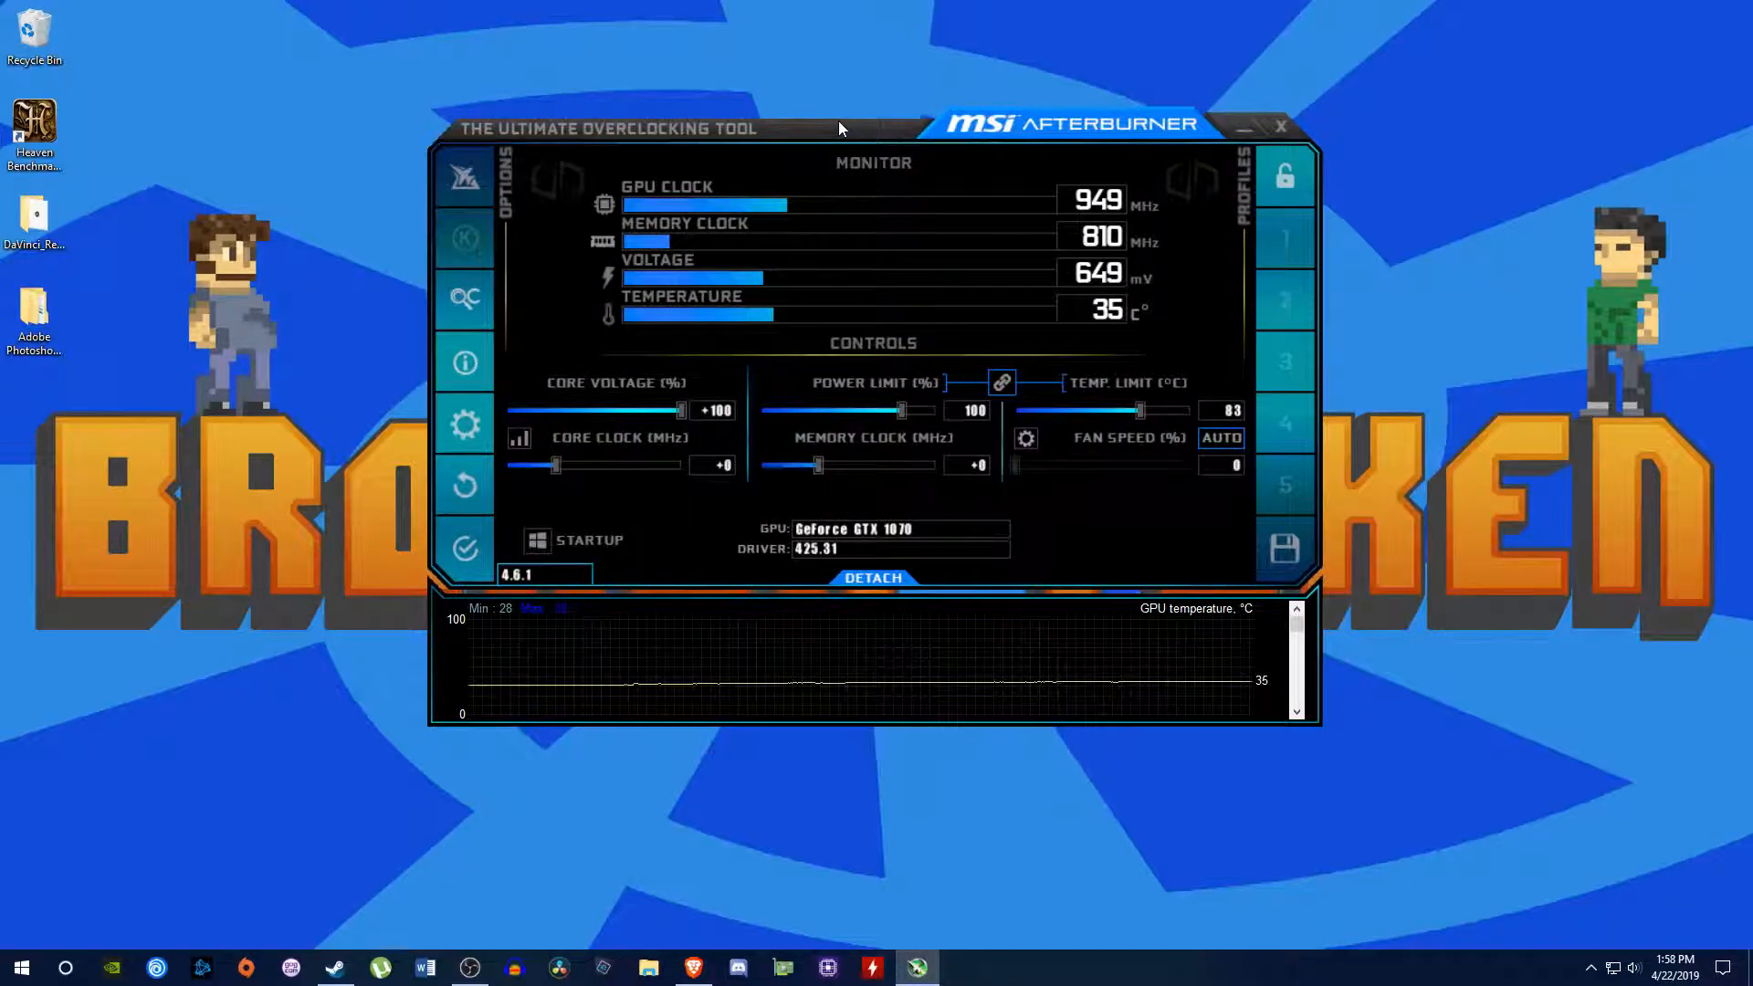
drag(902, 411, 957, 421)
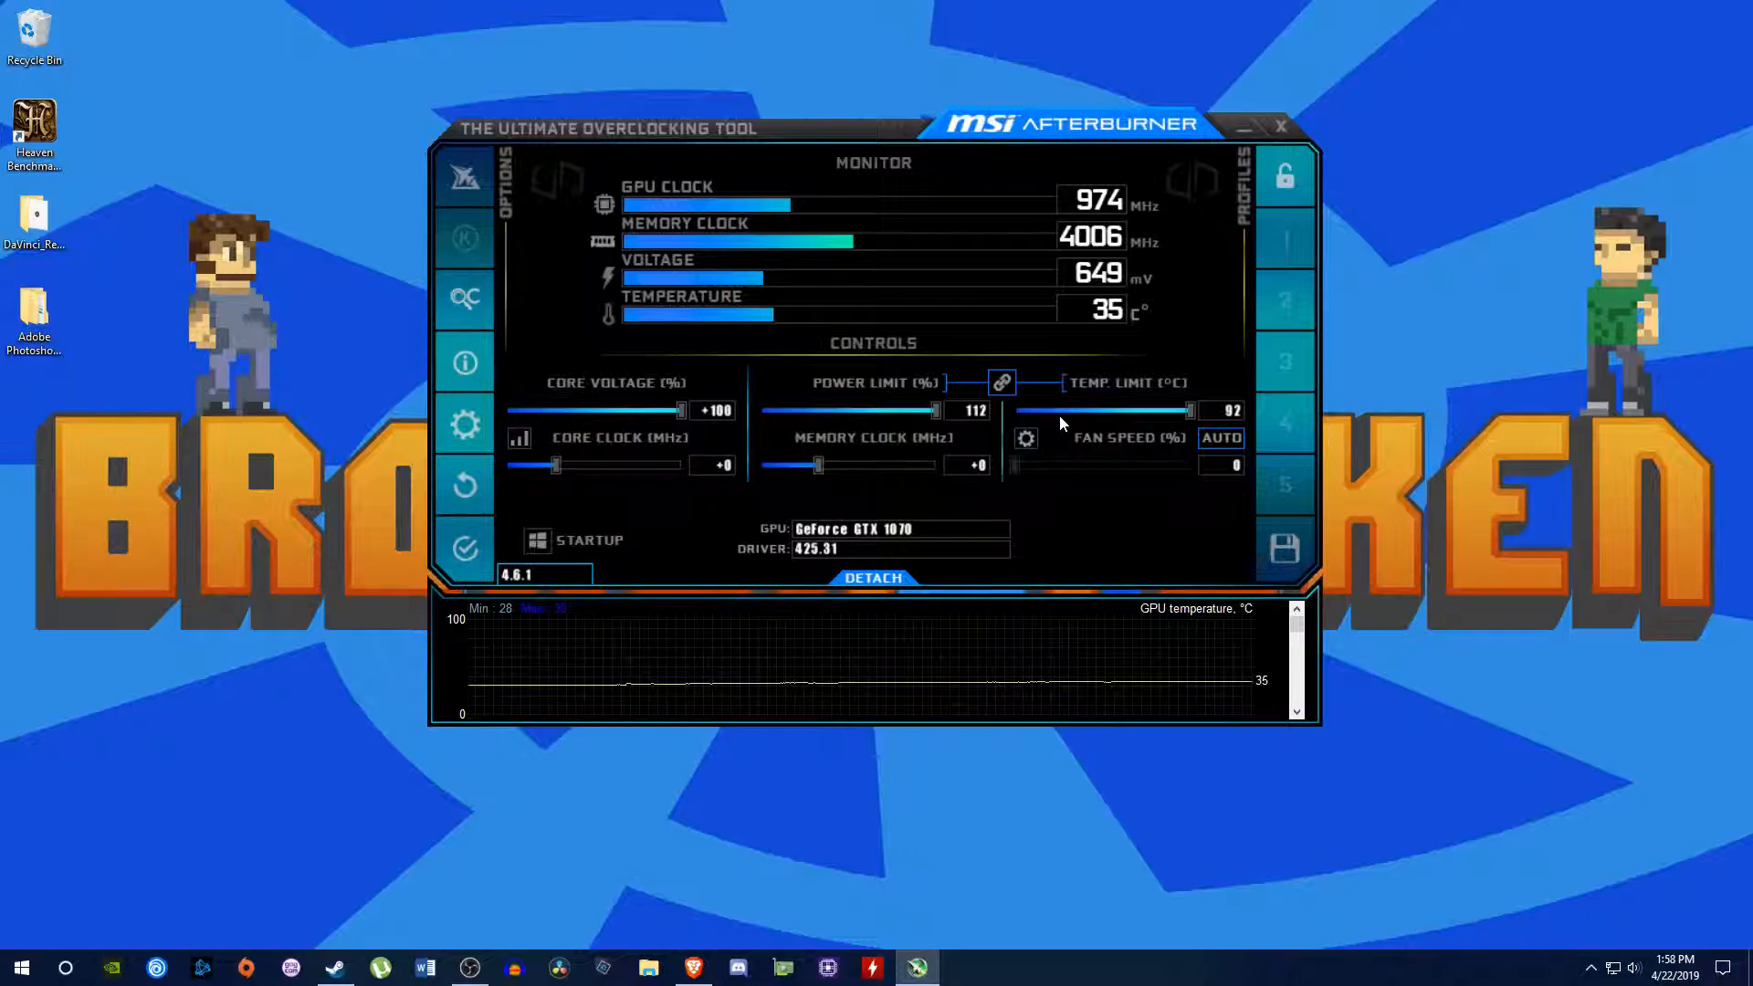
click(1002, 381)
click(1173, 411)
mouse_move(1173, 411)
mouse_down()
mouse_move(1063, 421)
mouse_move(1190, 413)
mouse_up()
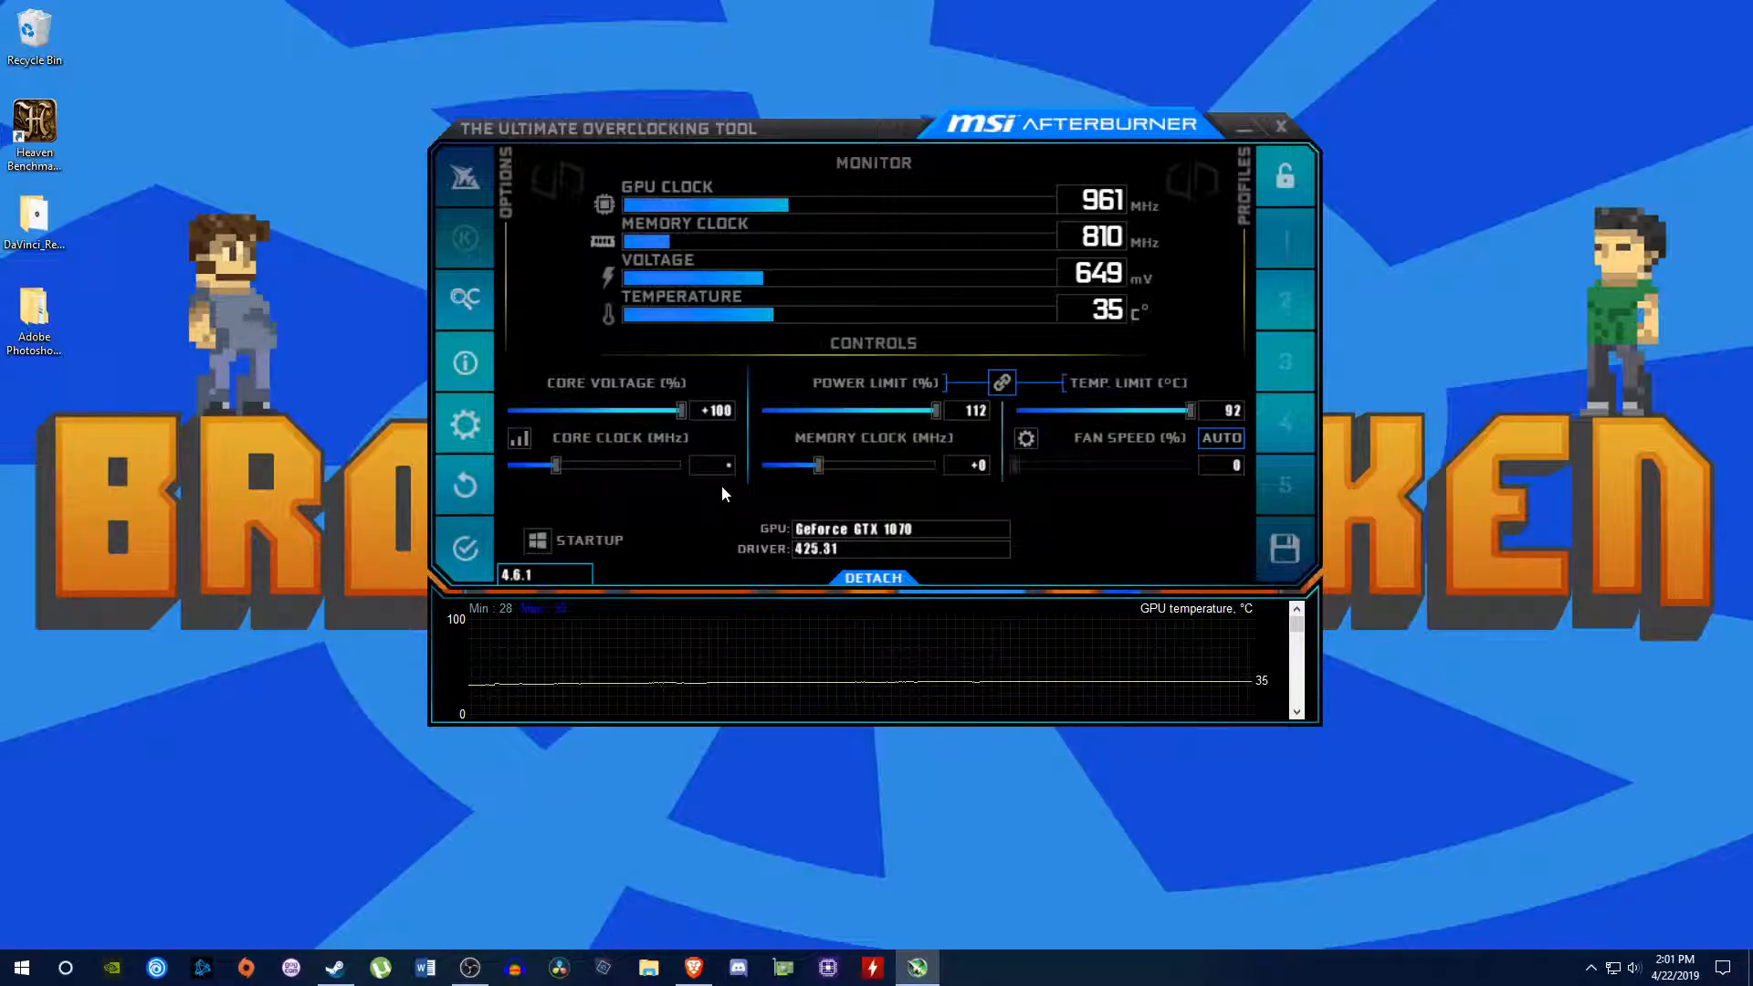
Set the core clock offset to +110 MHz and the memory clock offset to +400 MHz, and apply the overclock.
text(110)
key(Return)
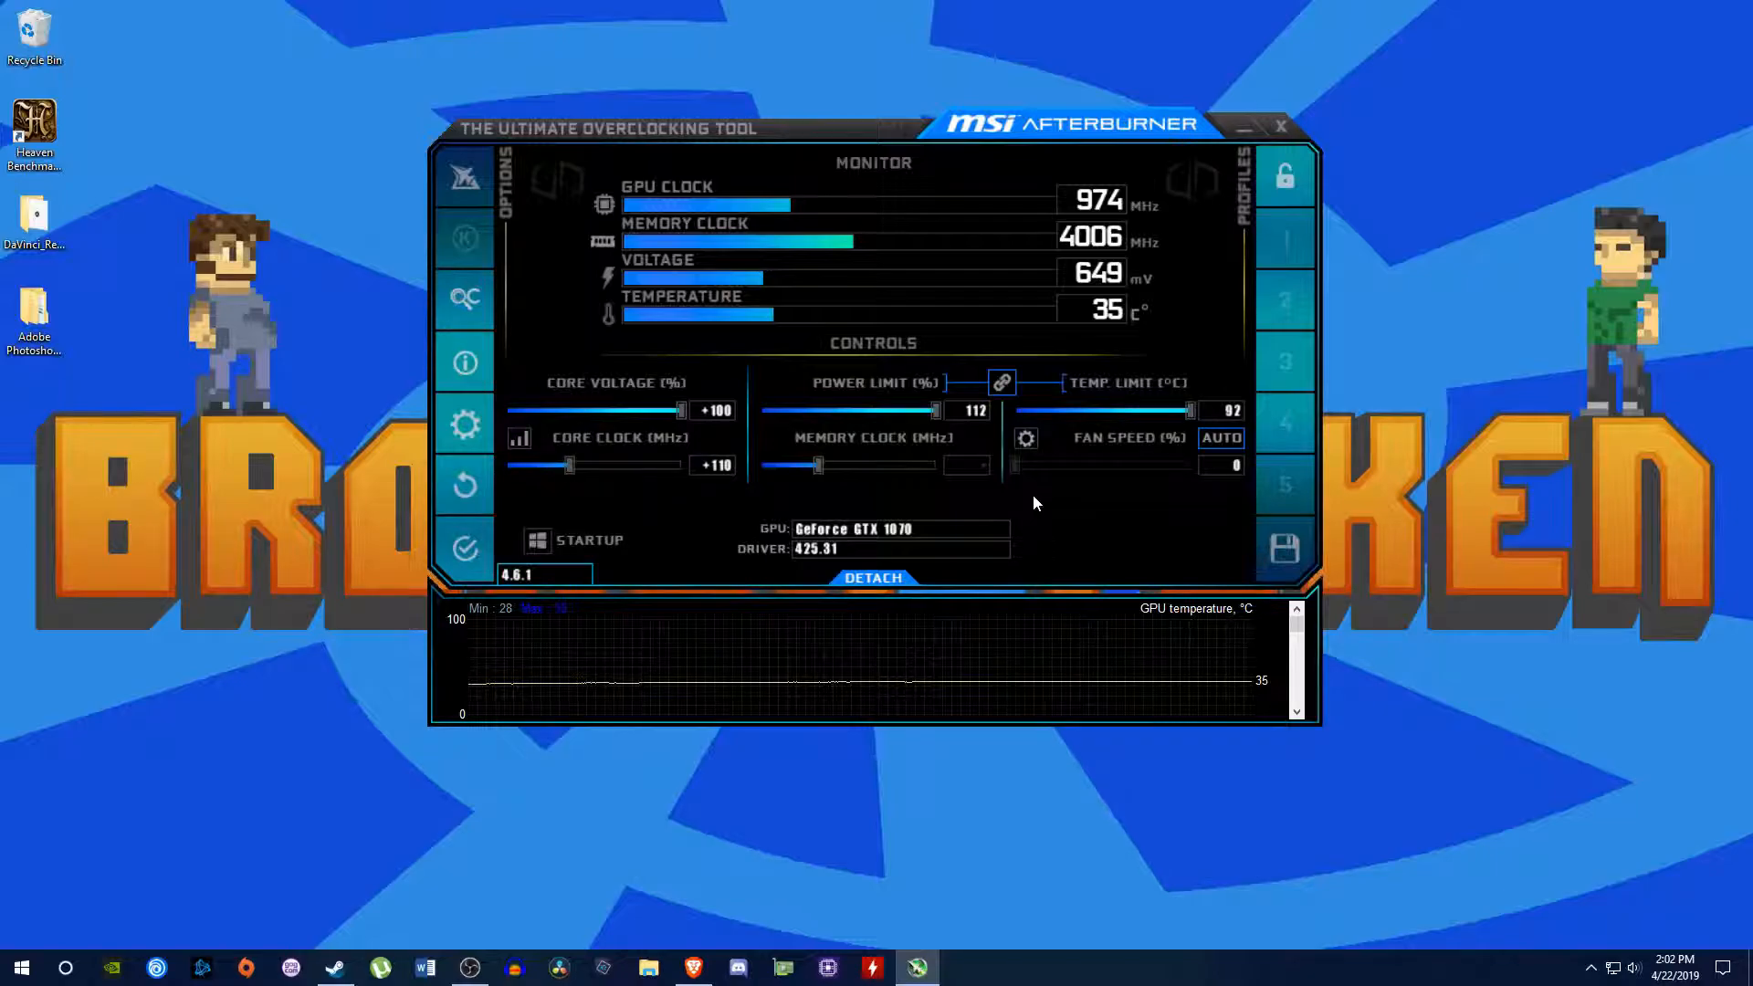
text(400)
key(Return)
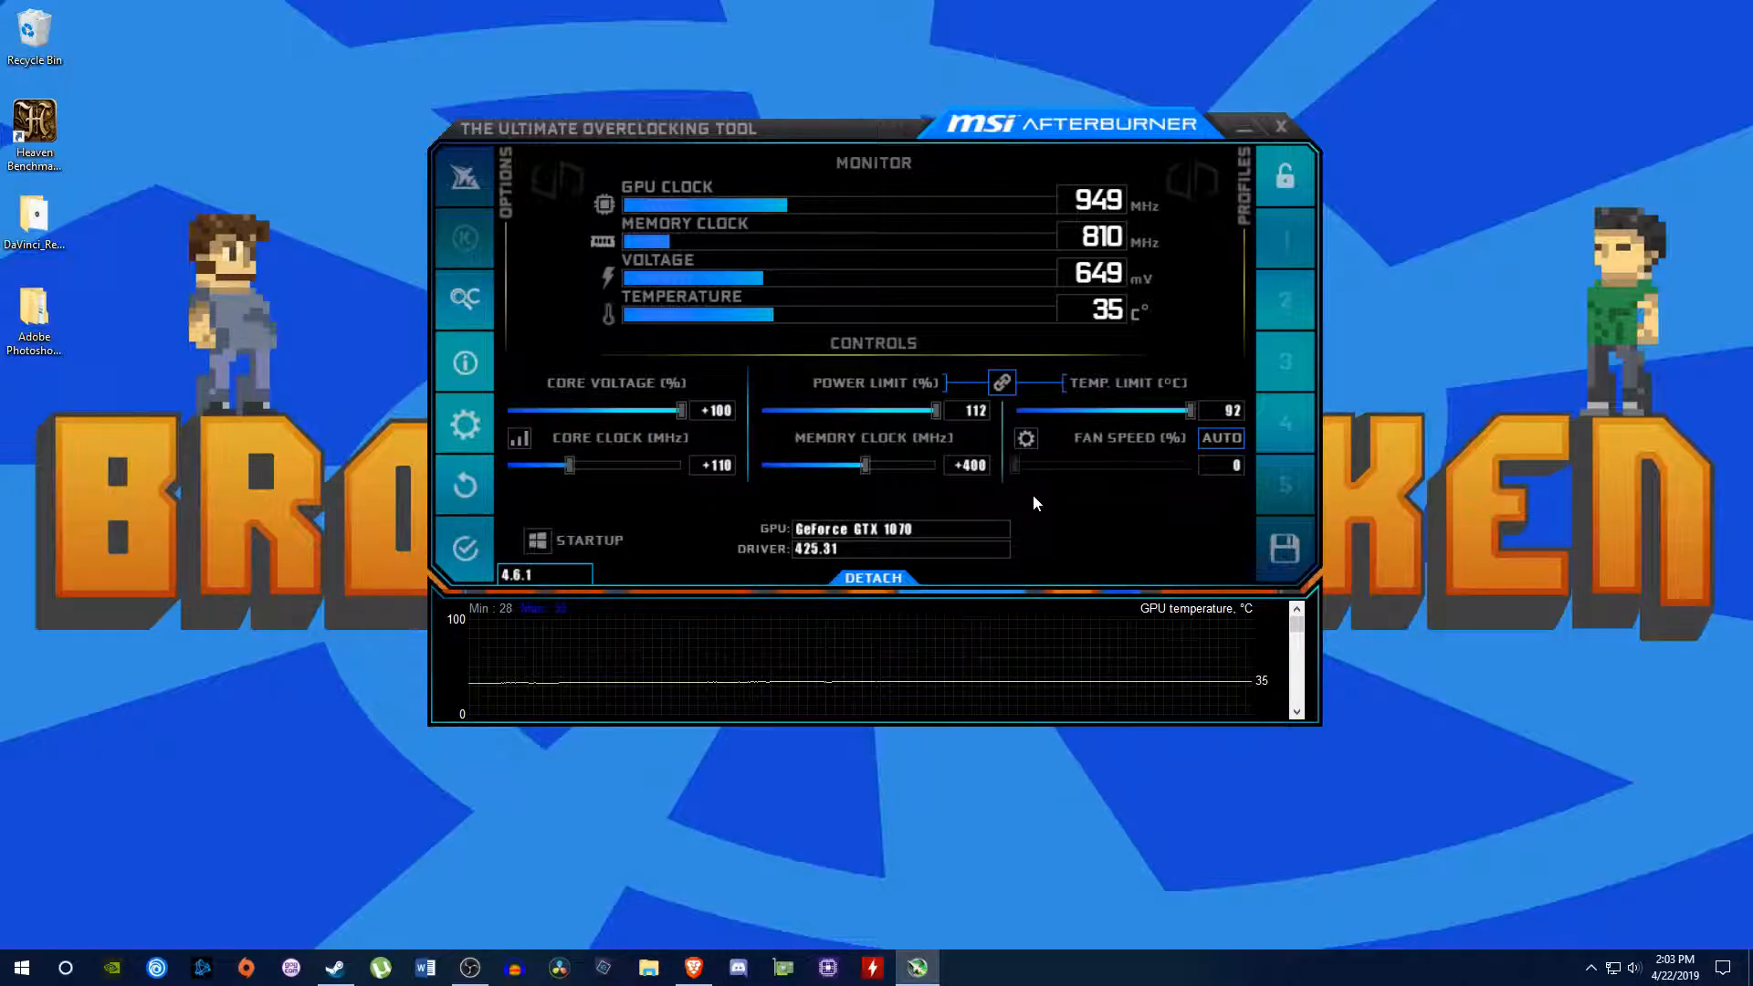
click(463, 549)
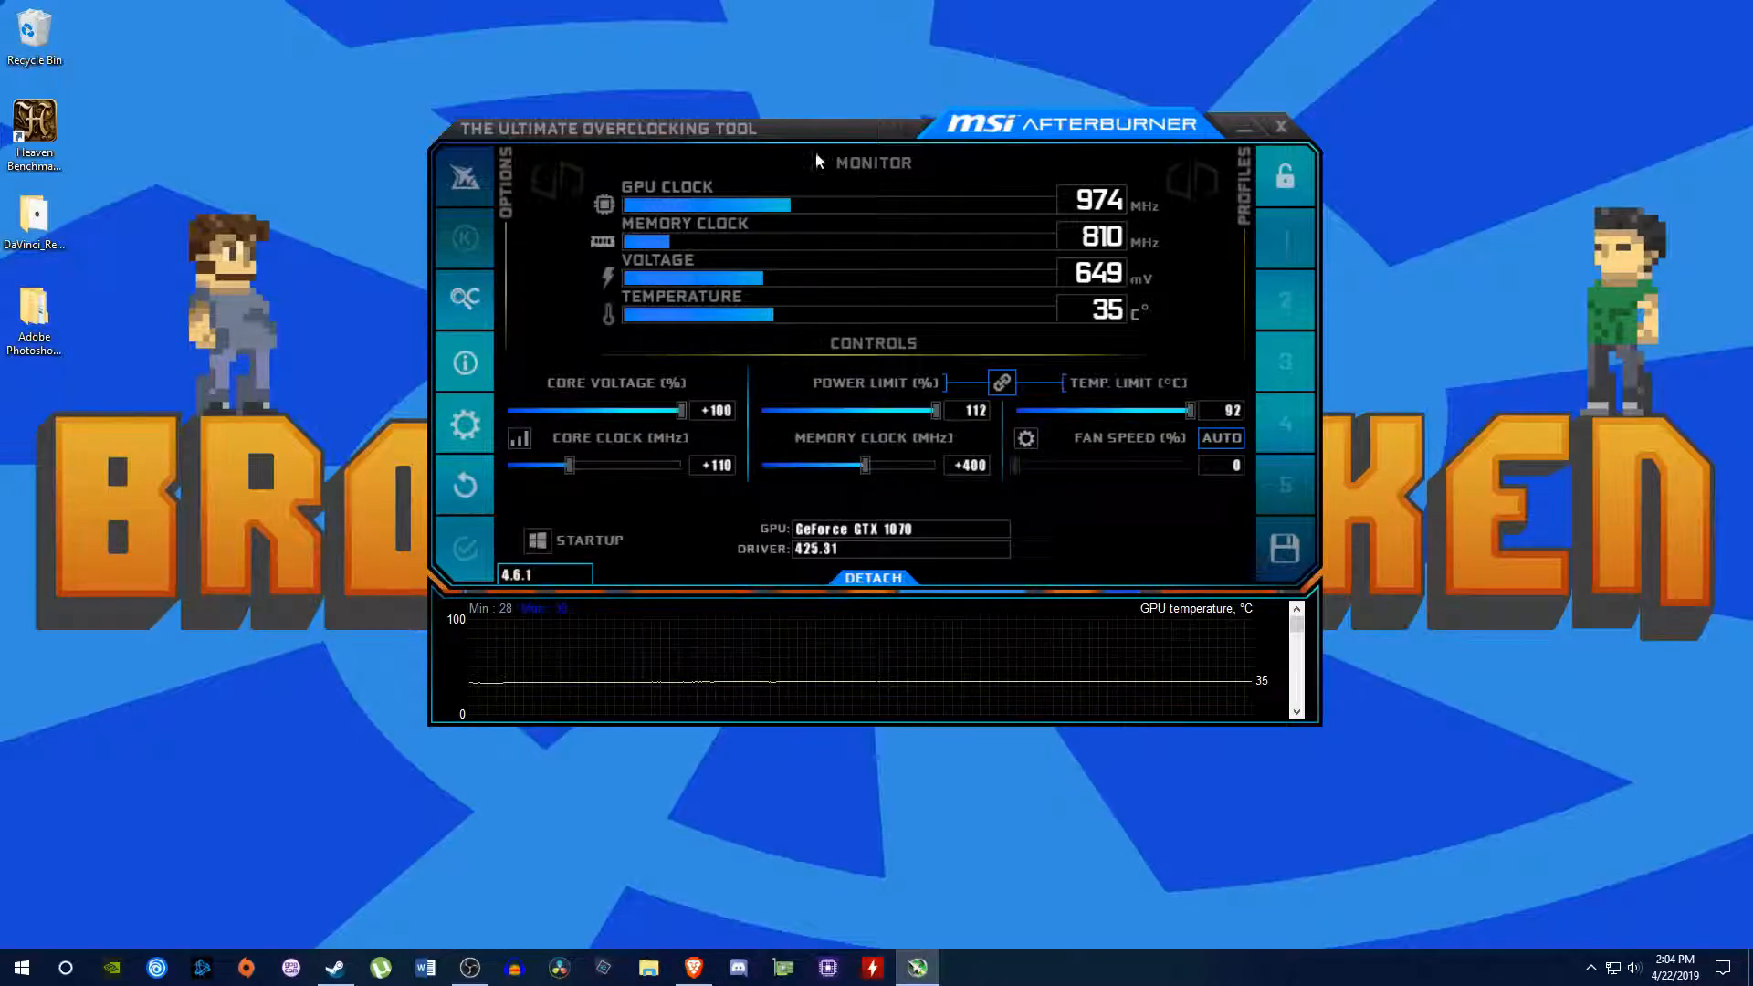
Open Heaven Benchmark, run it in a 640x360 window and arrange it side by side with Afterburner.
drag(819, 131, 1173, 126)
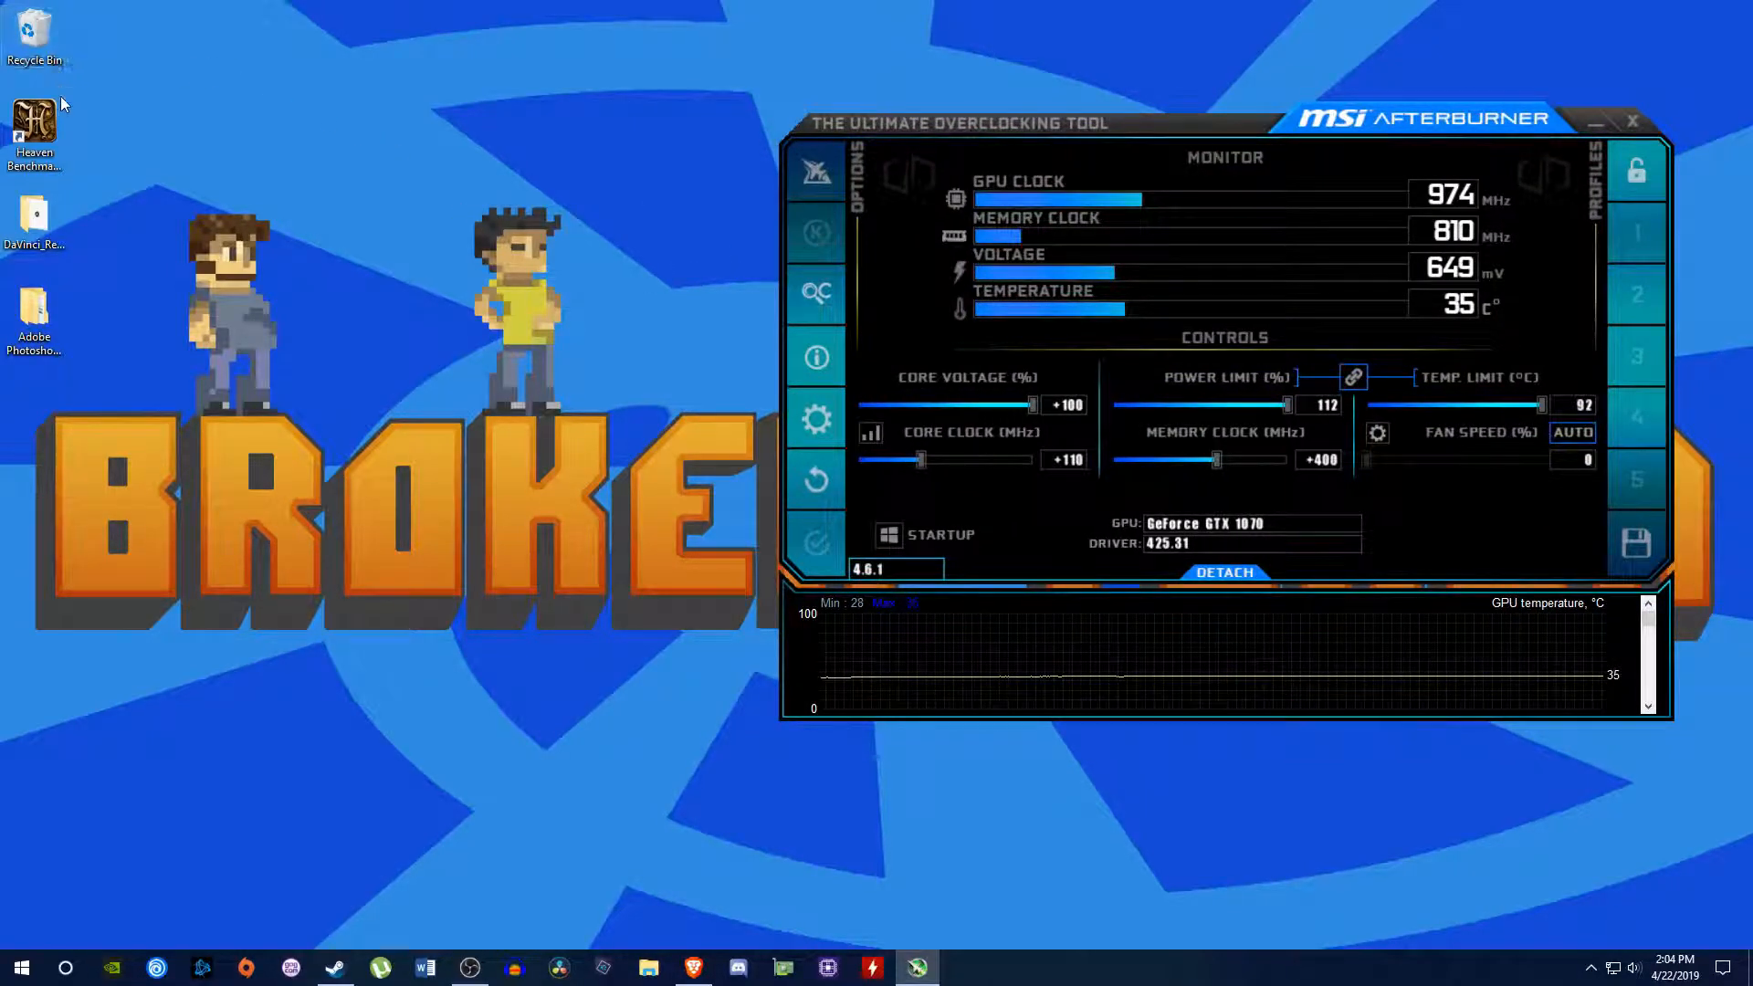
double_click(46, 131)
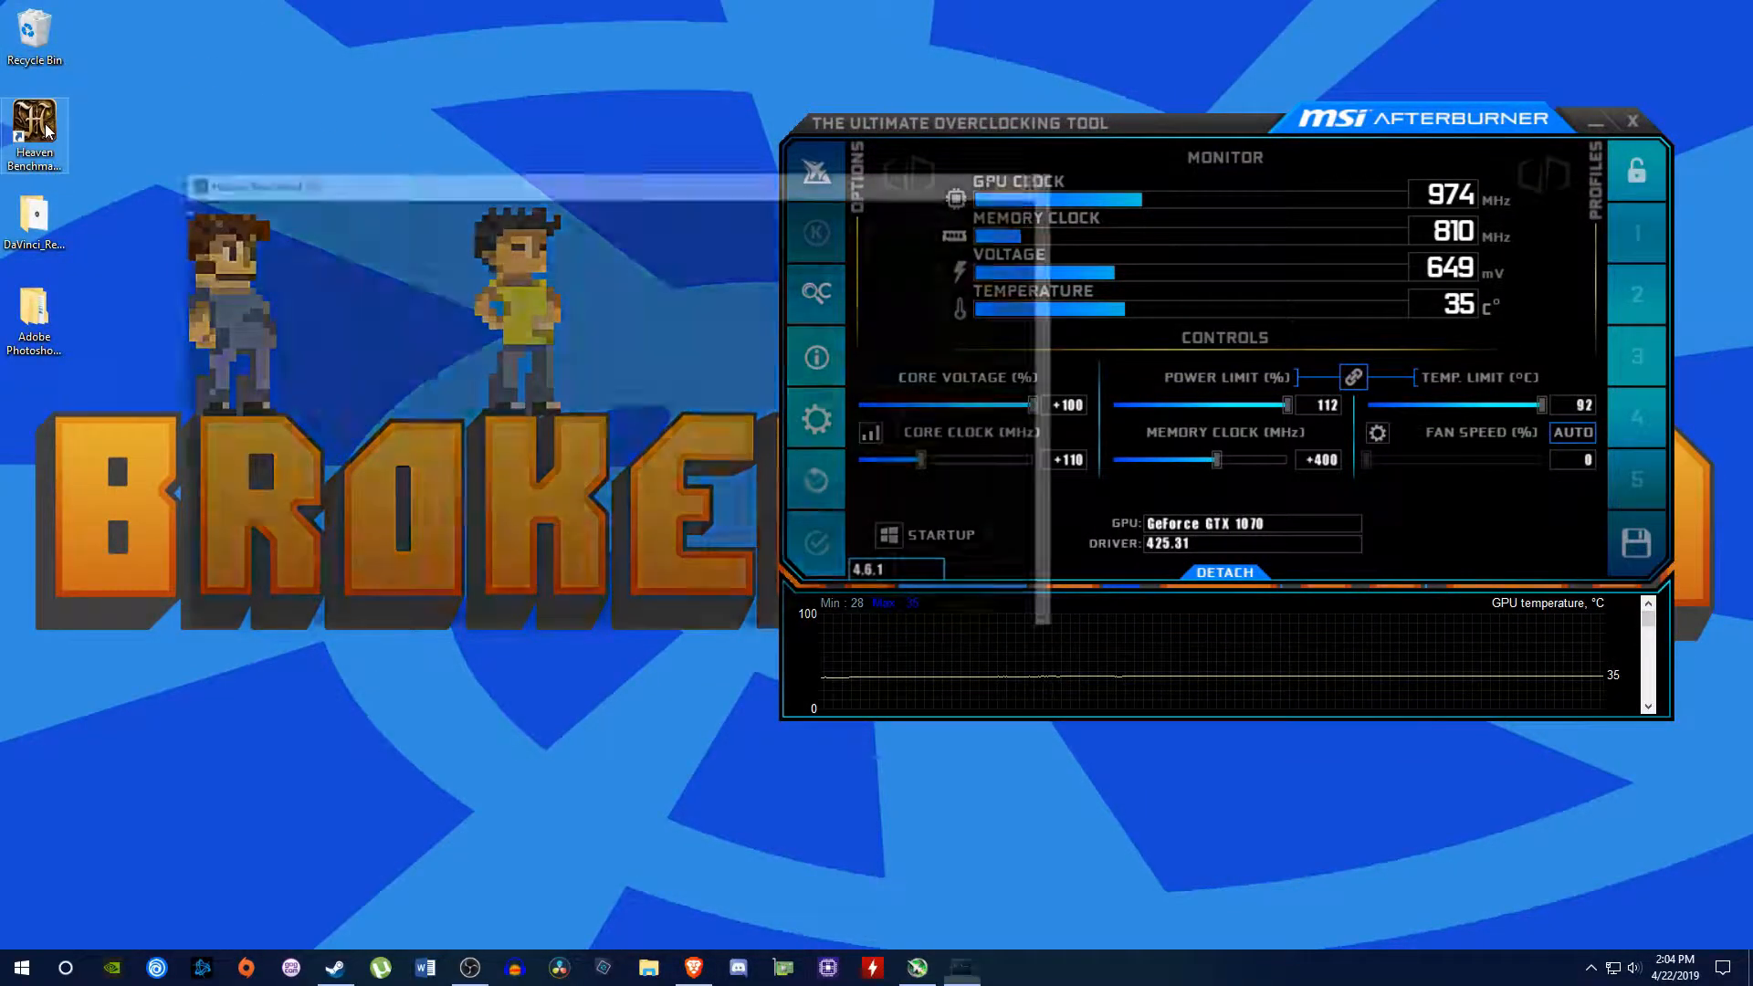
drag(890, 230, 565, 174)
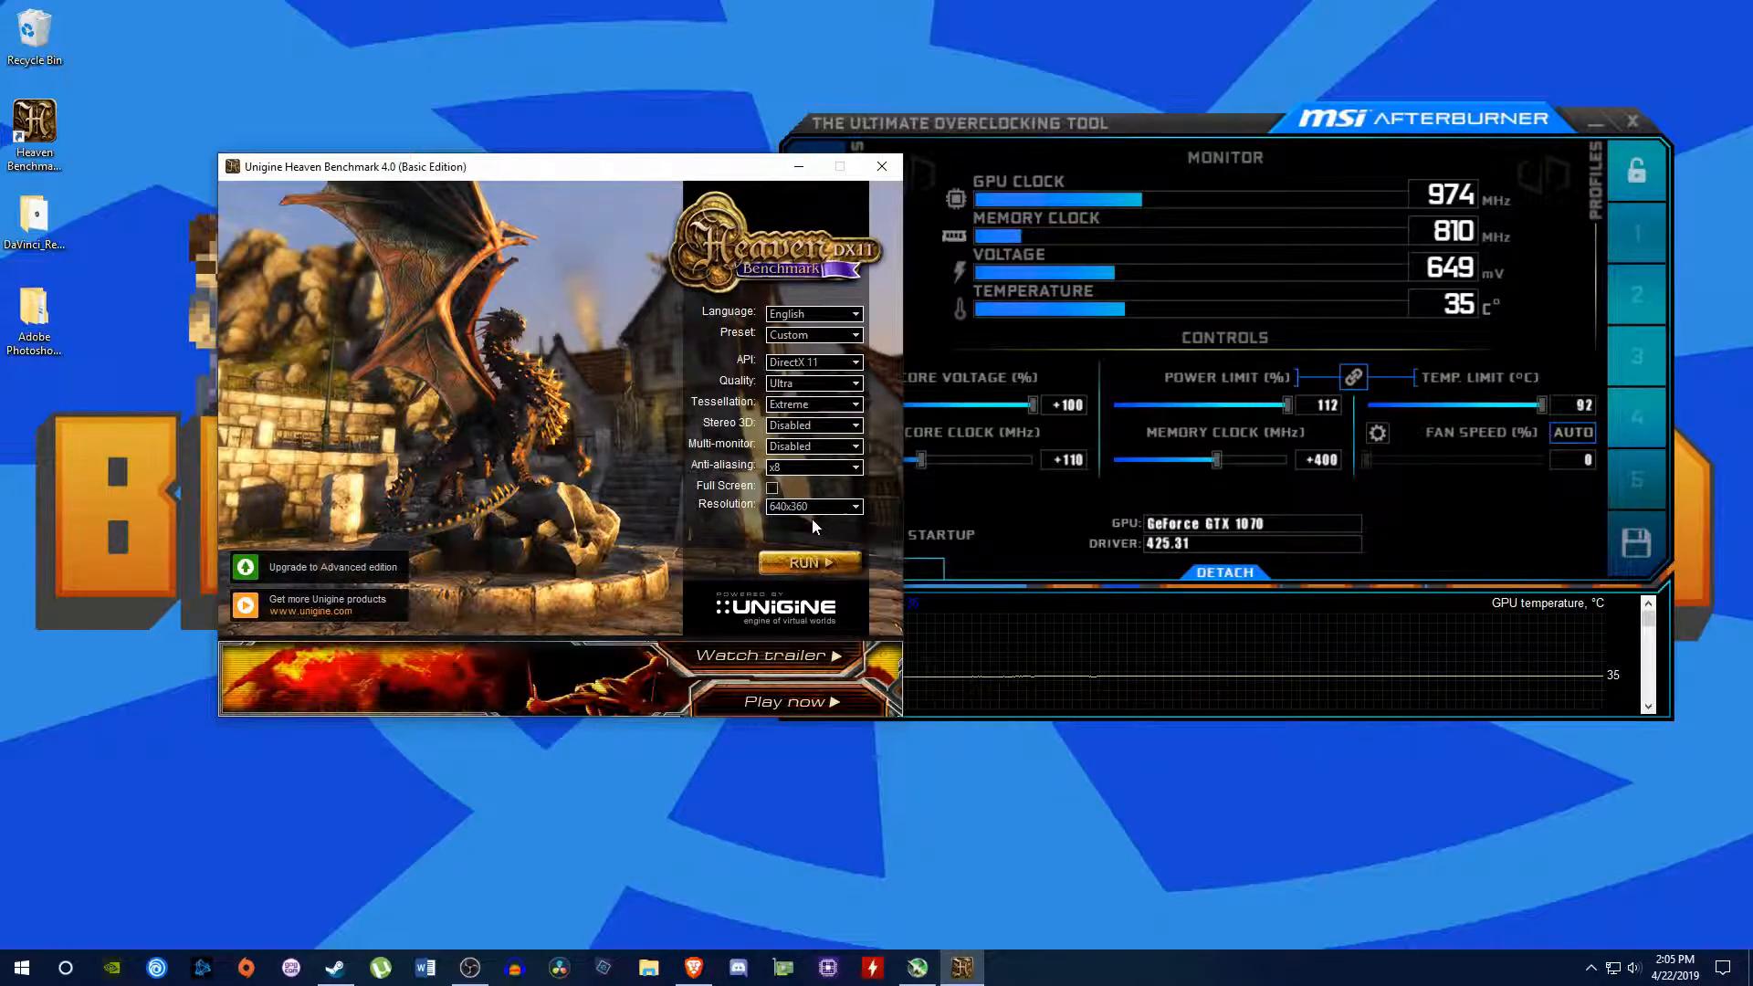
click(778, 489)
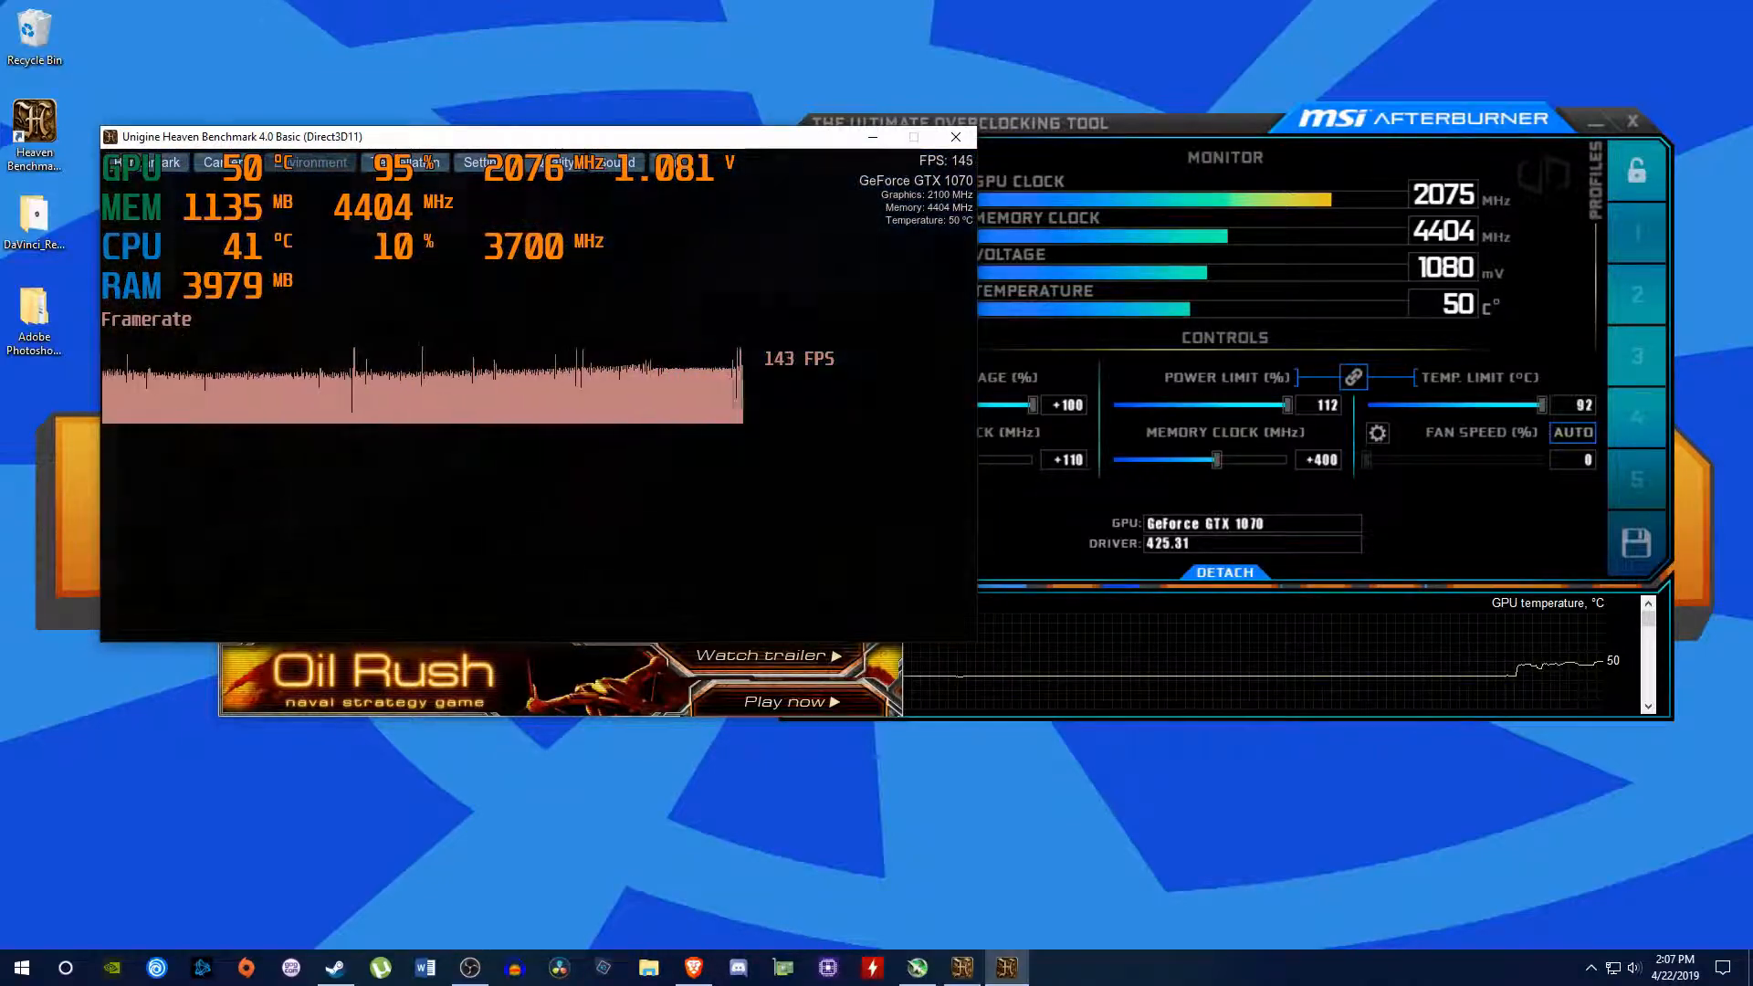
drag(1166, 124, 1272, 115)
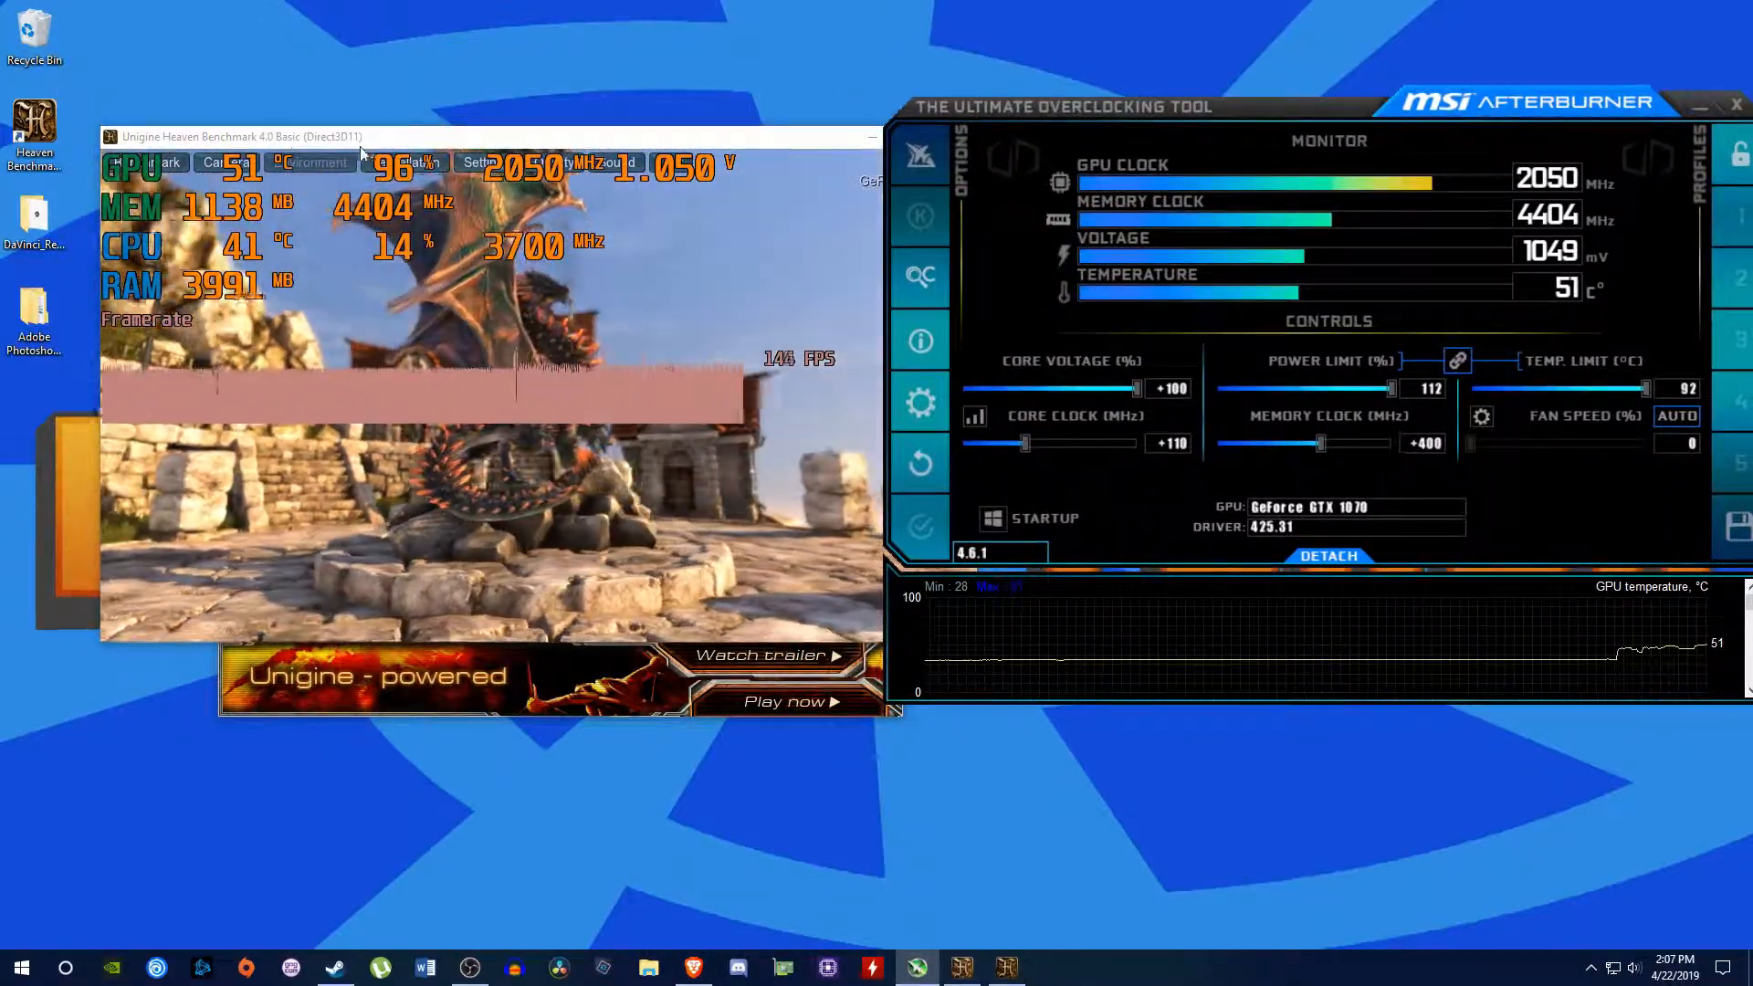
drag(402, 137, 282, 96)
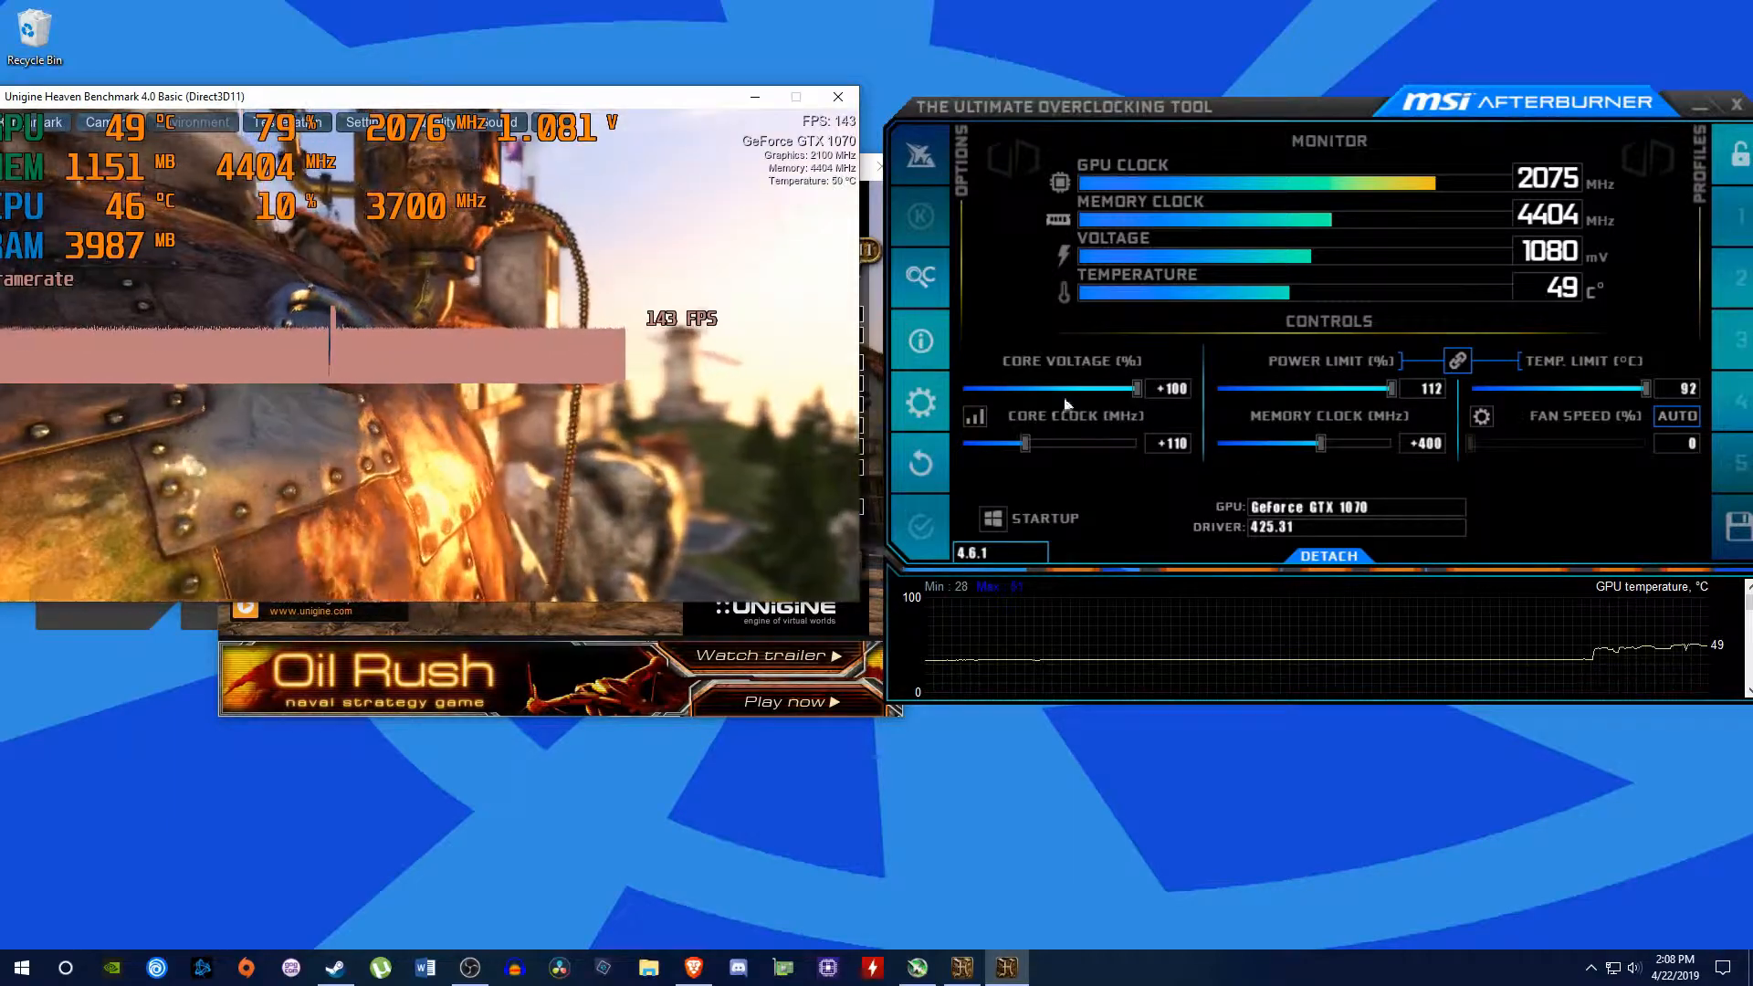
Close the running Heaven benchmark and its launcher.
click(838, 98)
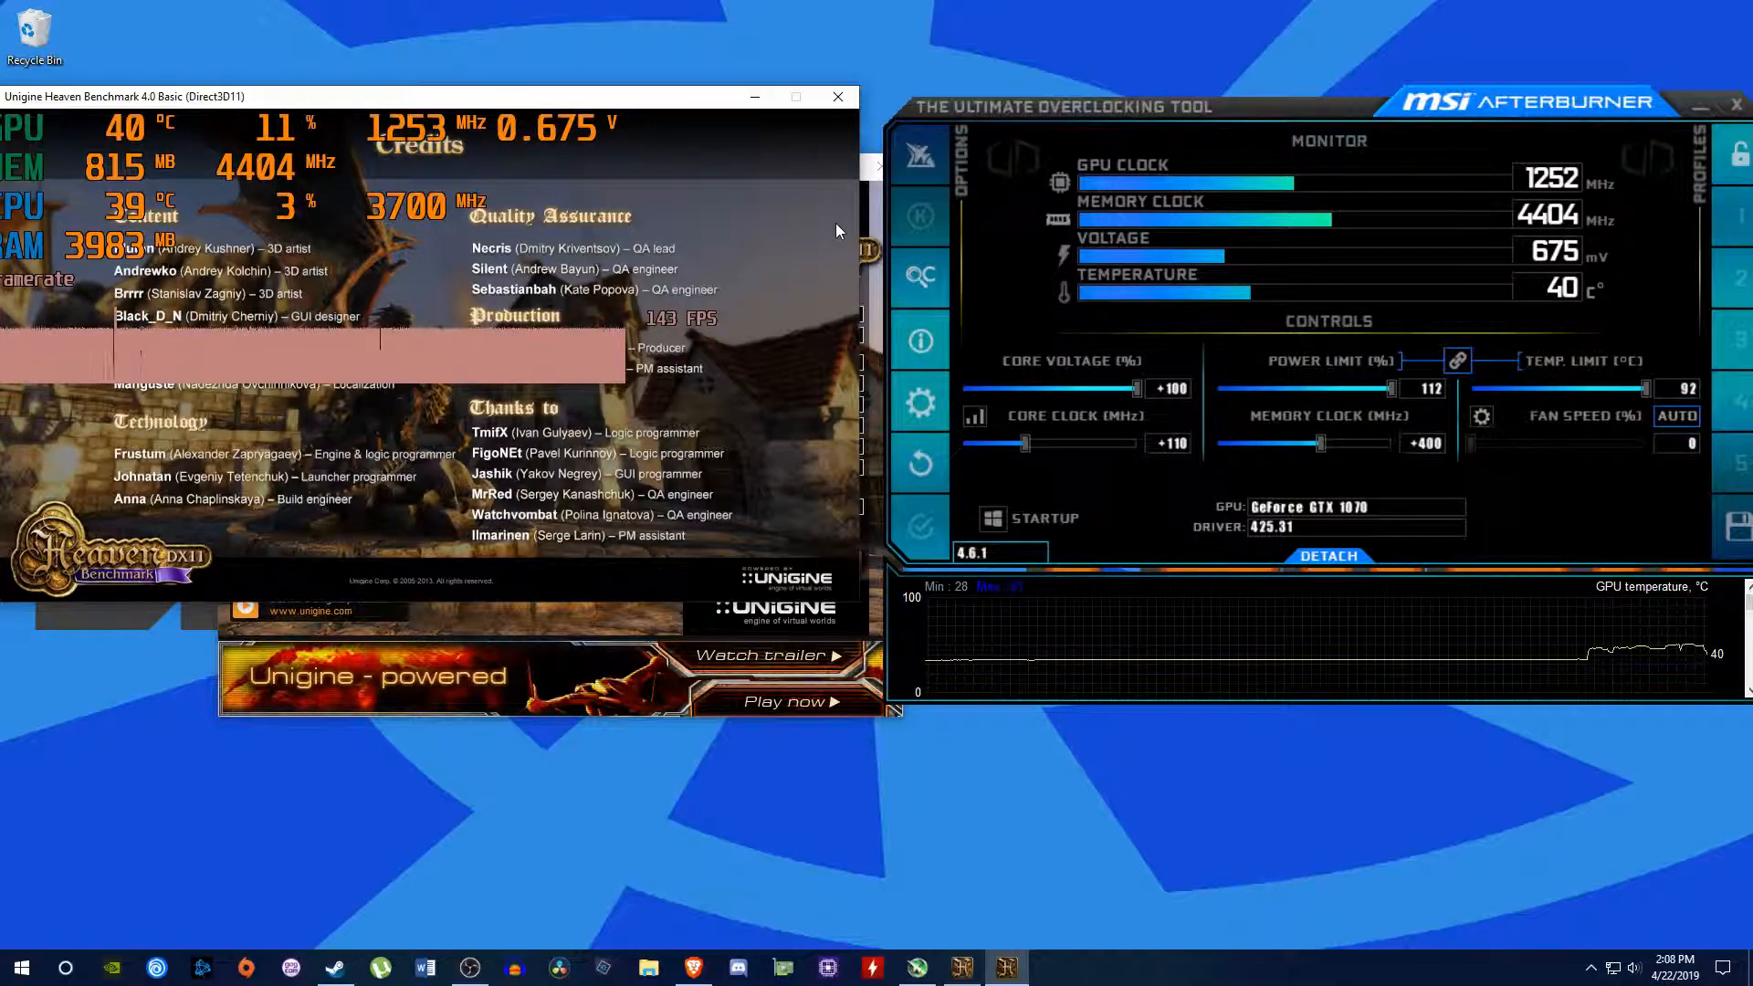
drag(737, 174, 603, 165)
click(766, 153)
Switch to Steam, launch 3DMark from the library and move its window so that Afterburner's readings stay in view.
click(335, 967)
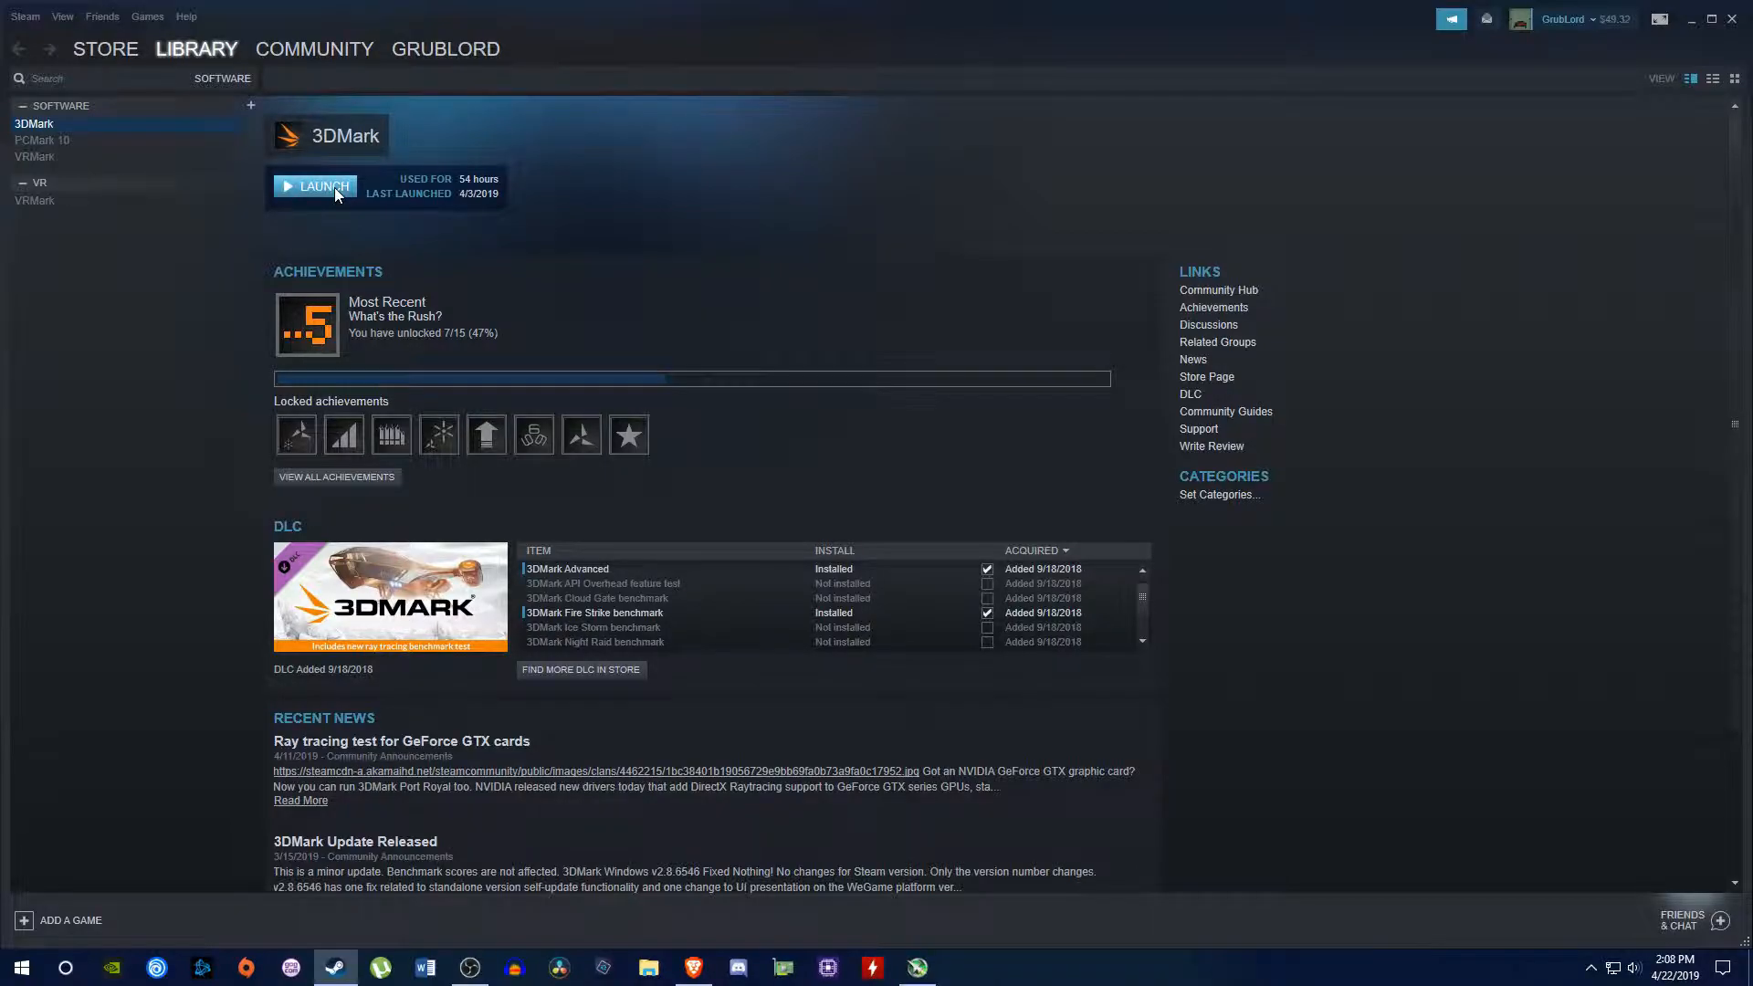
click(334, 188)
key(Return)
click(1692, 20)
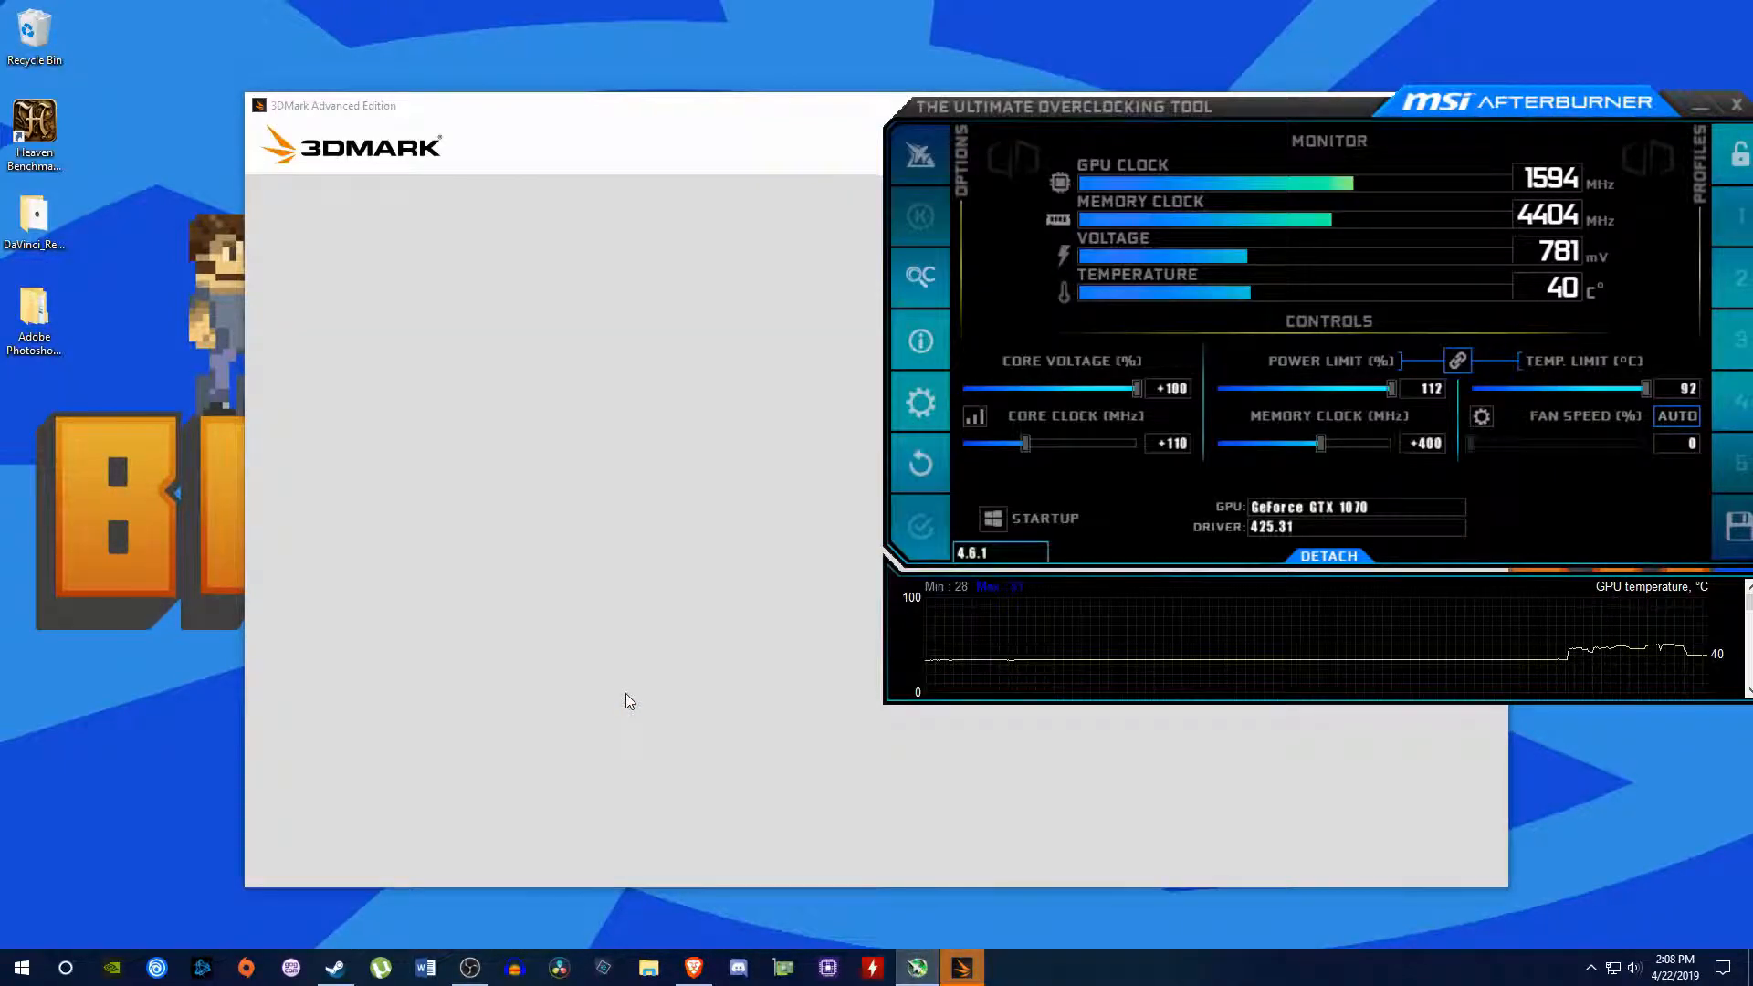
click(721, 119)
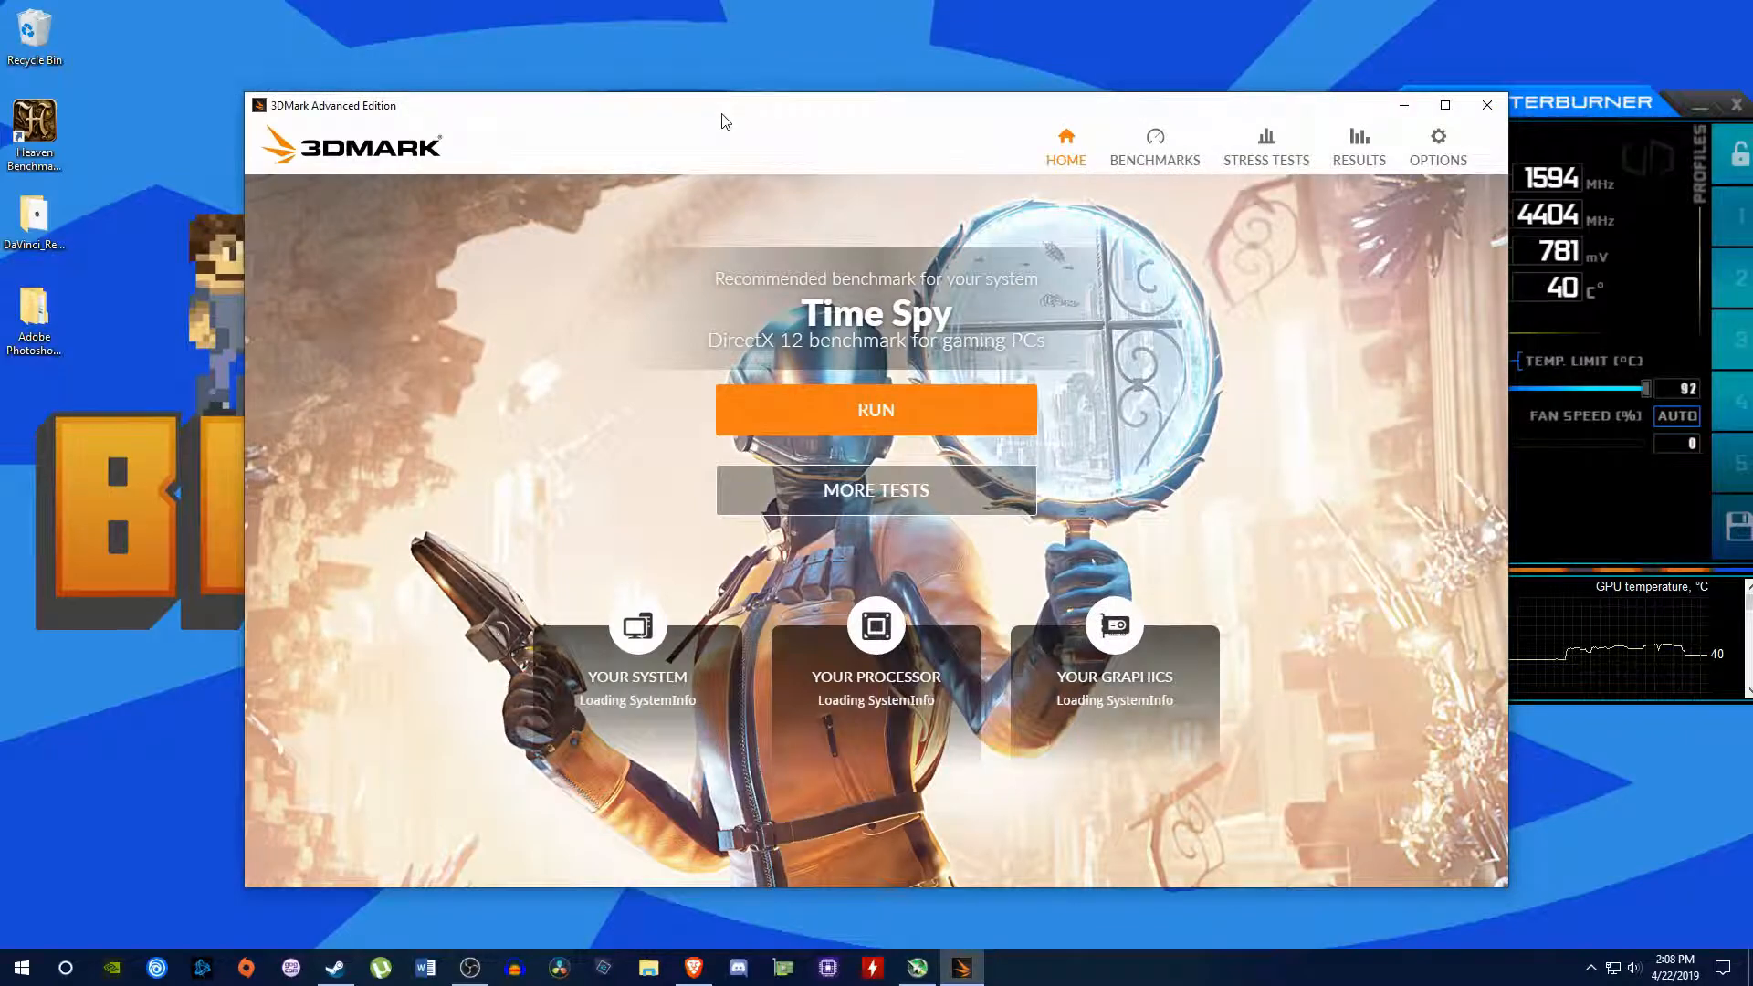
drag(783, 107, 604, 92)
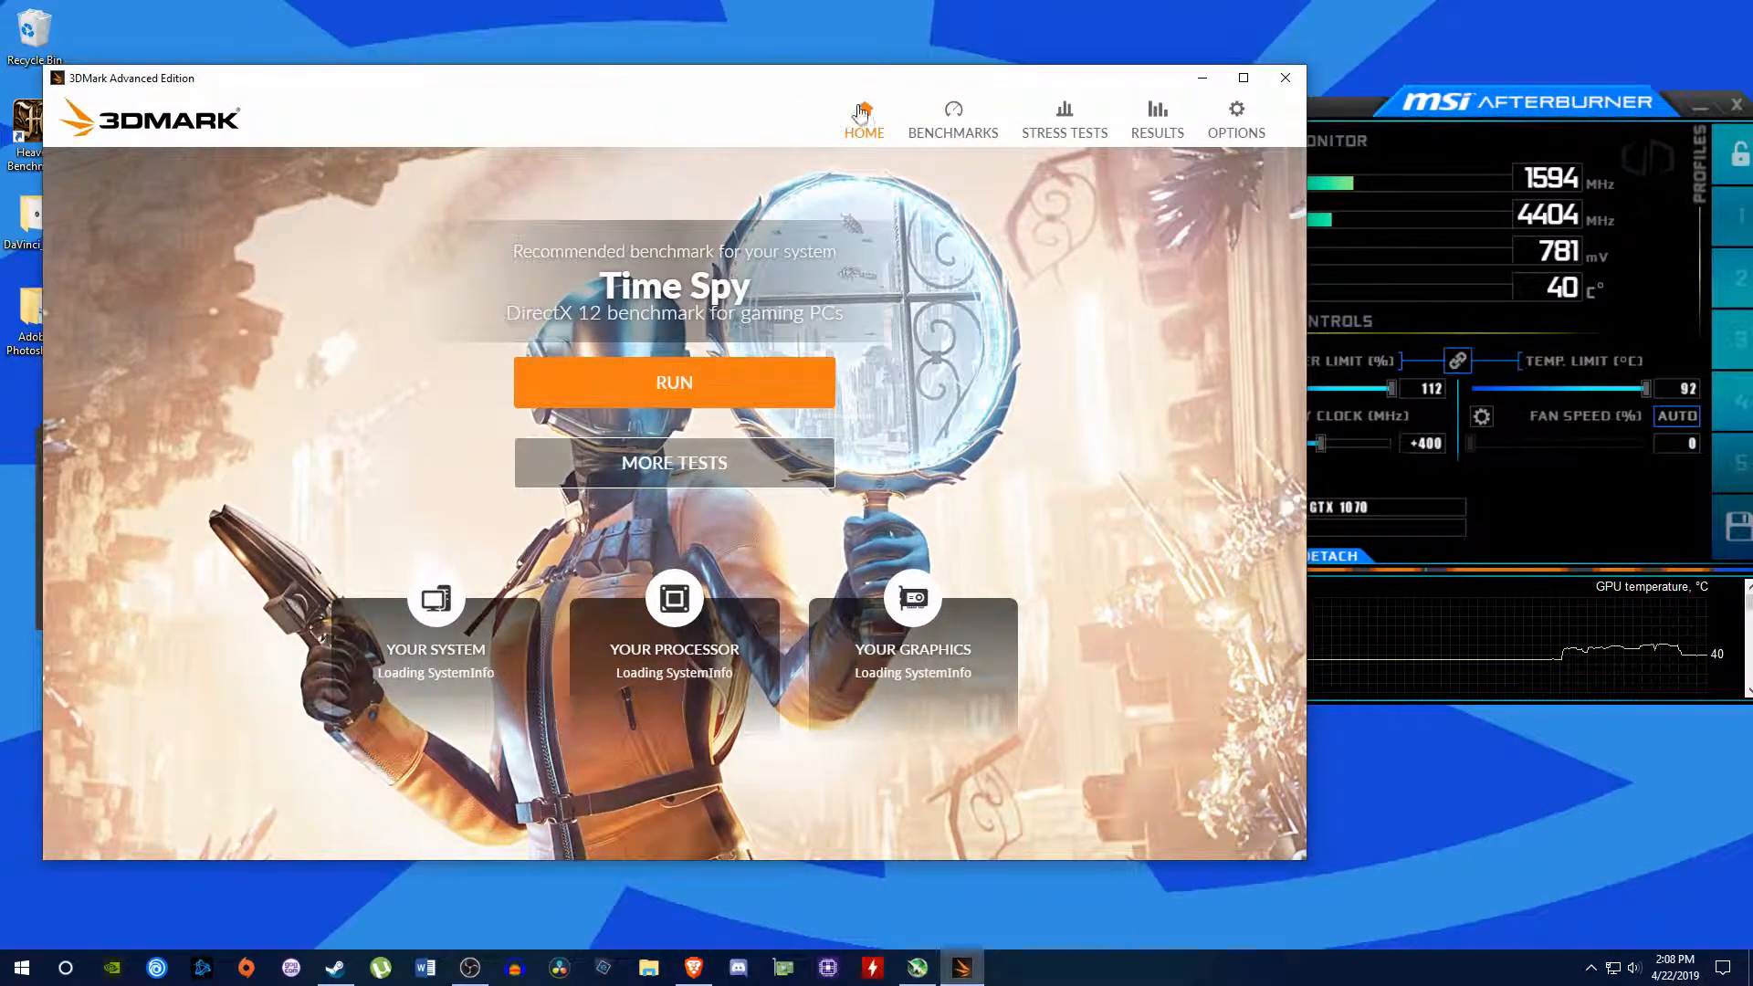
Look through 3DMark's benchmarks for gaming PCs, including the Time Spy and Fire Strike tests.
click(928, 119)
scroll(680, 497, down, 3)
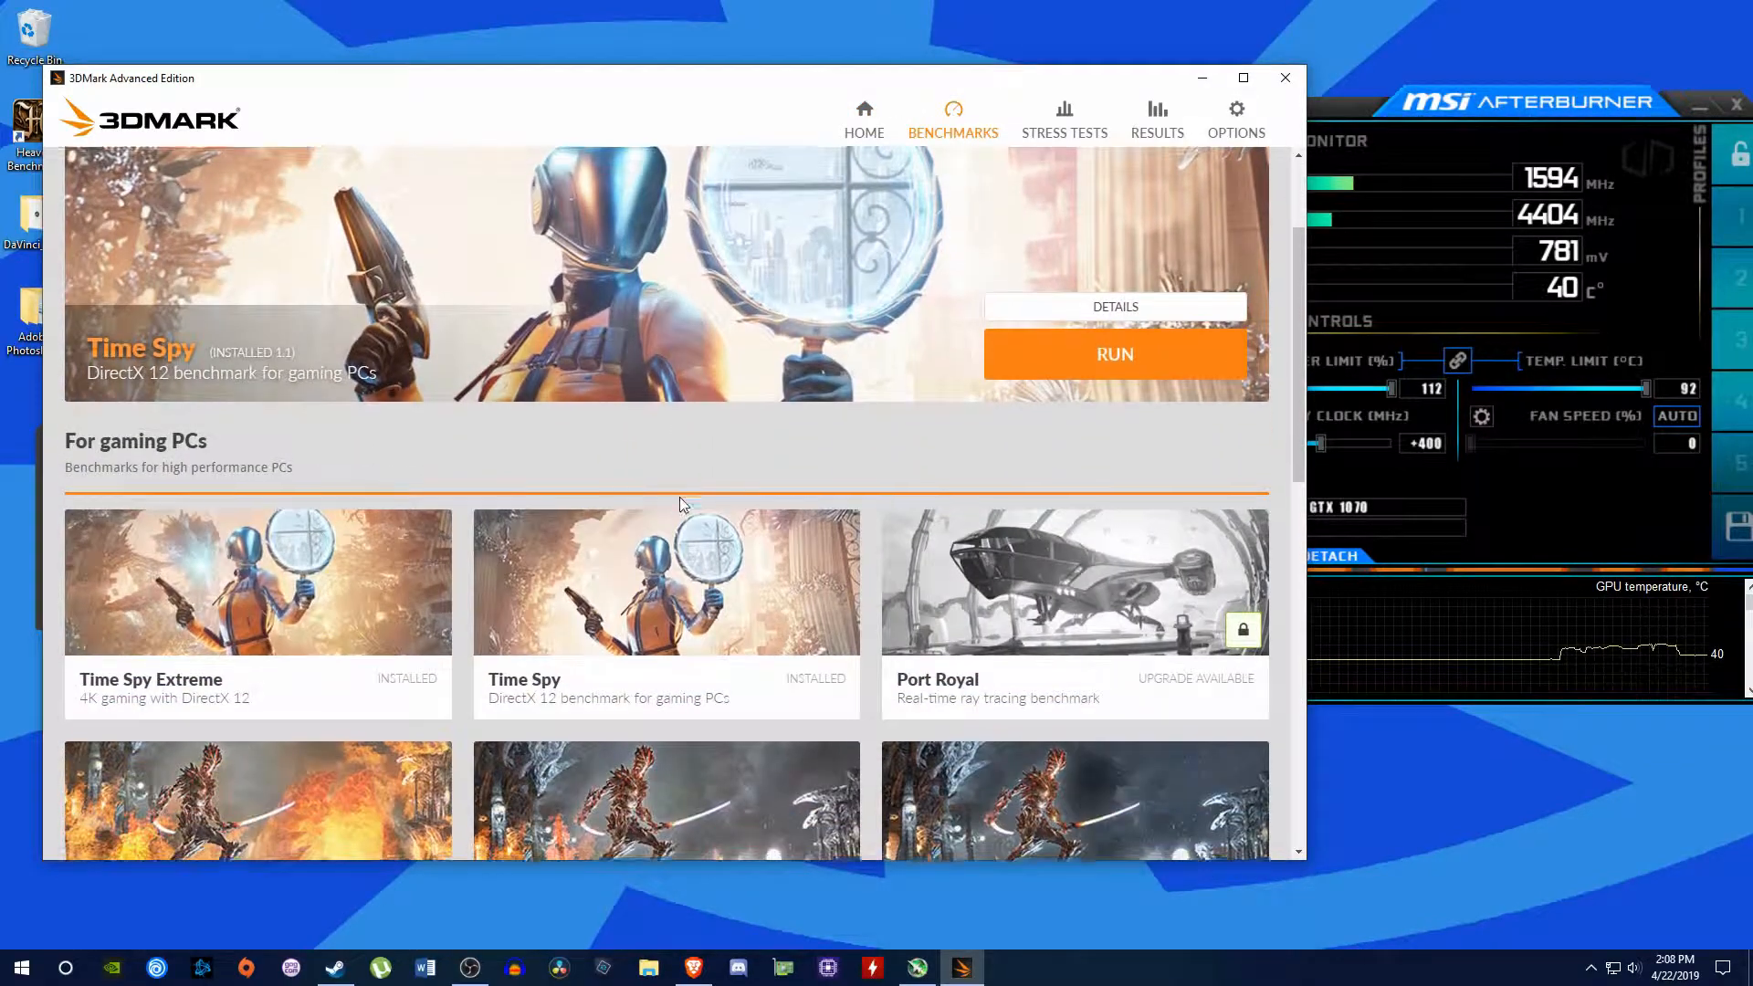
scroll(677, 548, down, 1)
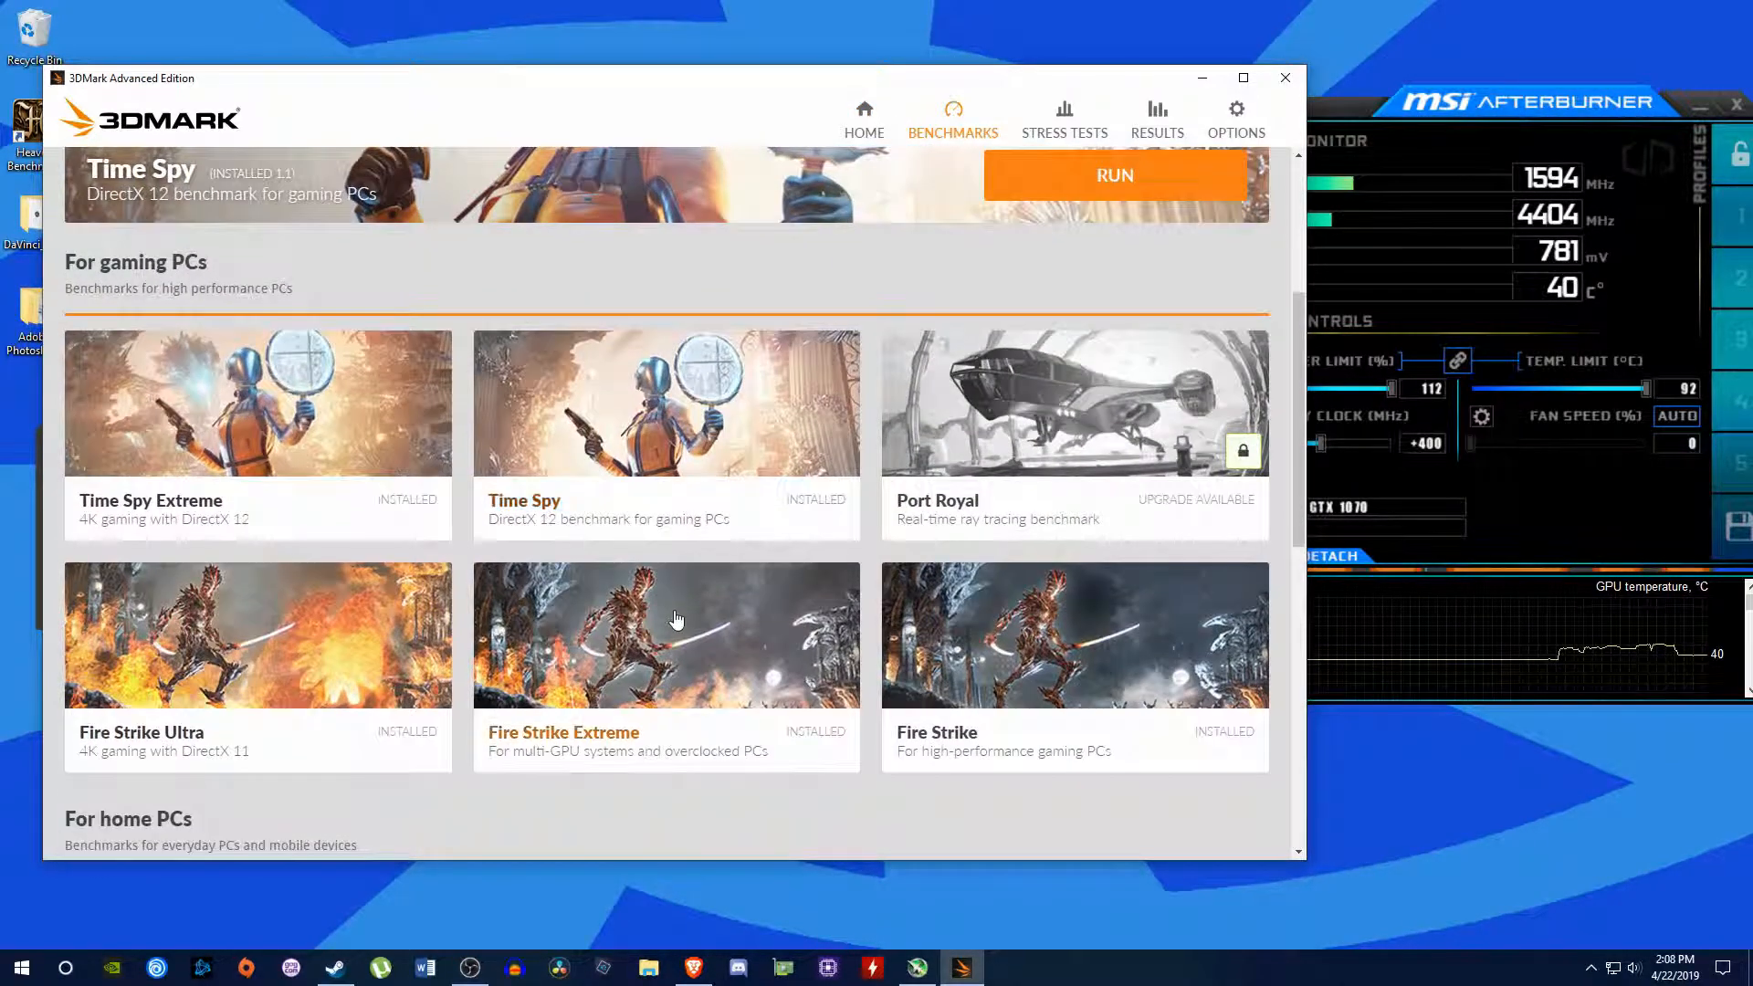
scroll(676, 622, down, 1)
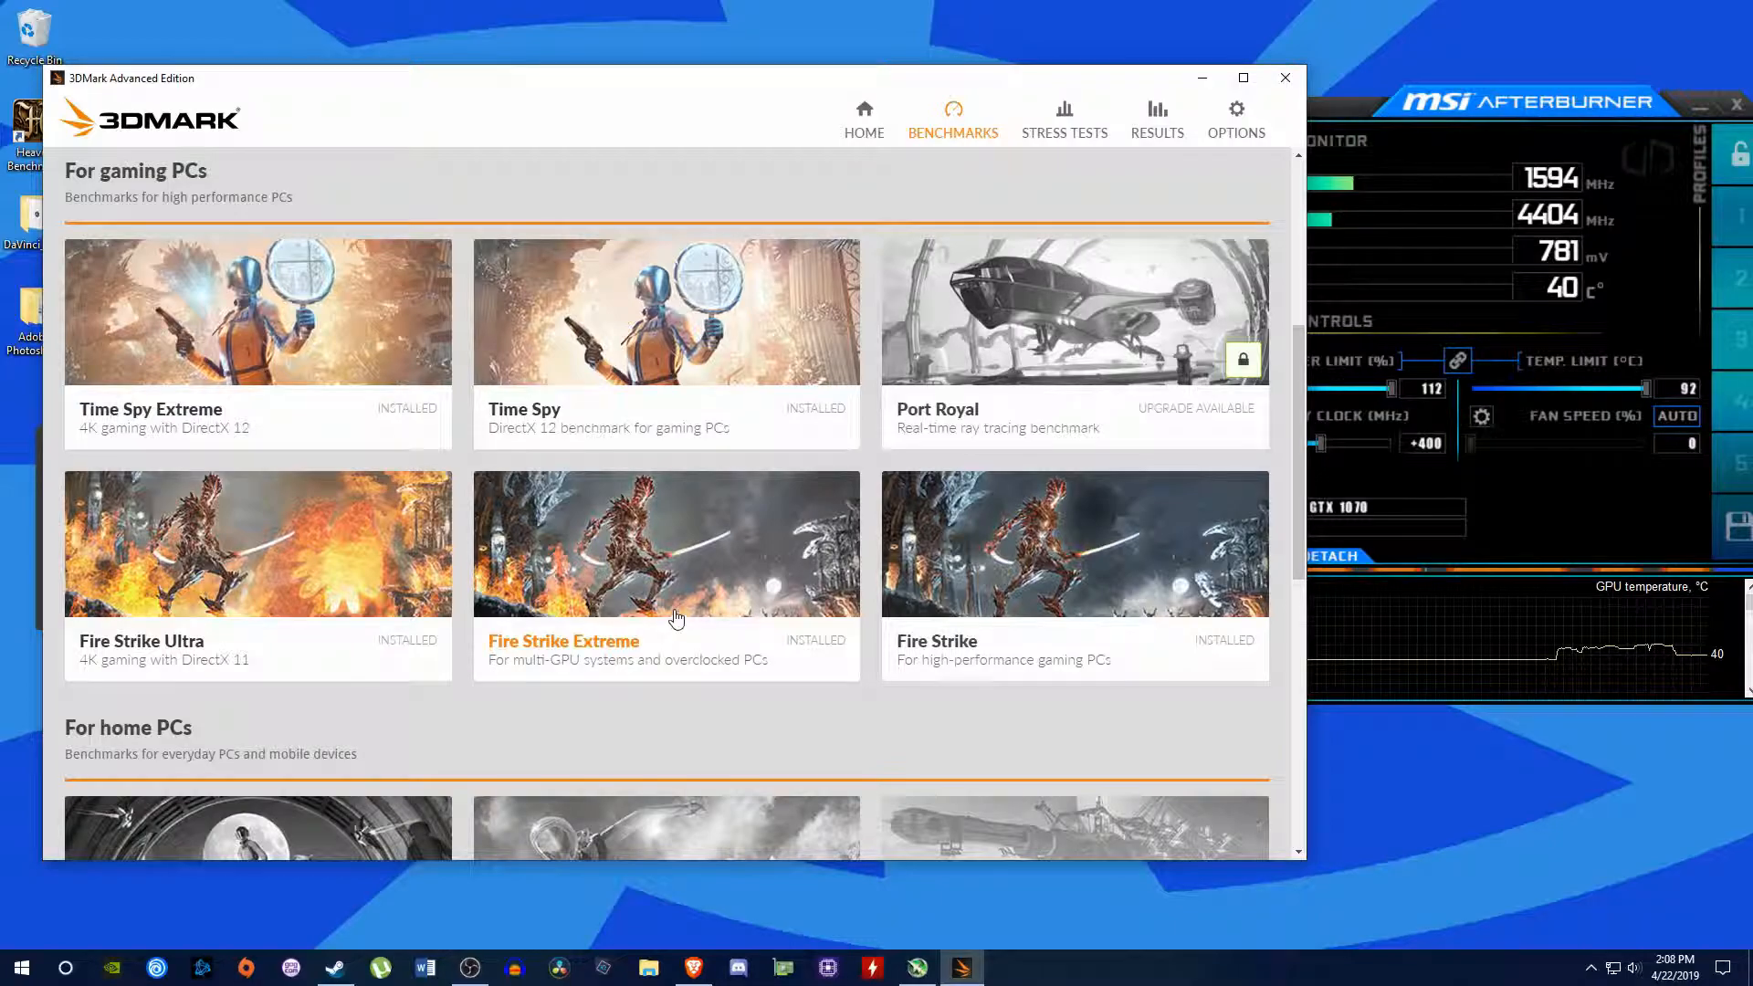
scroll(676, 621, up, 1)
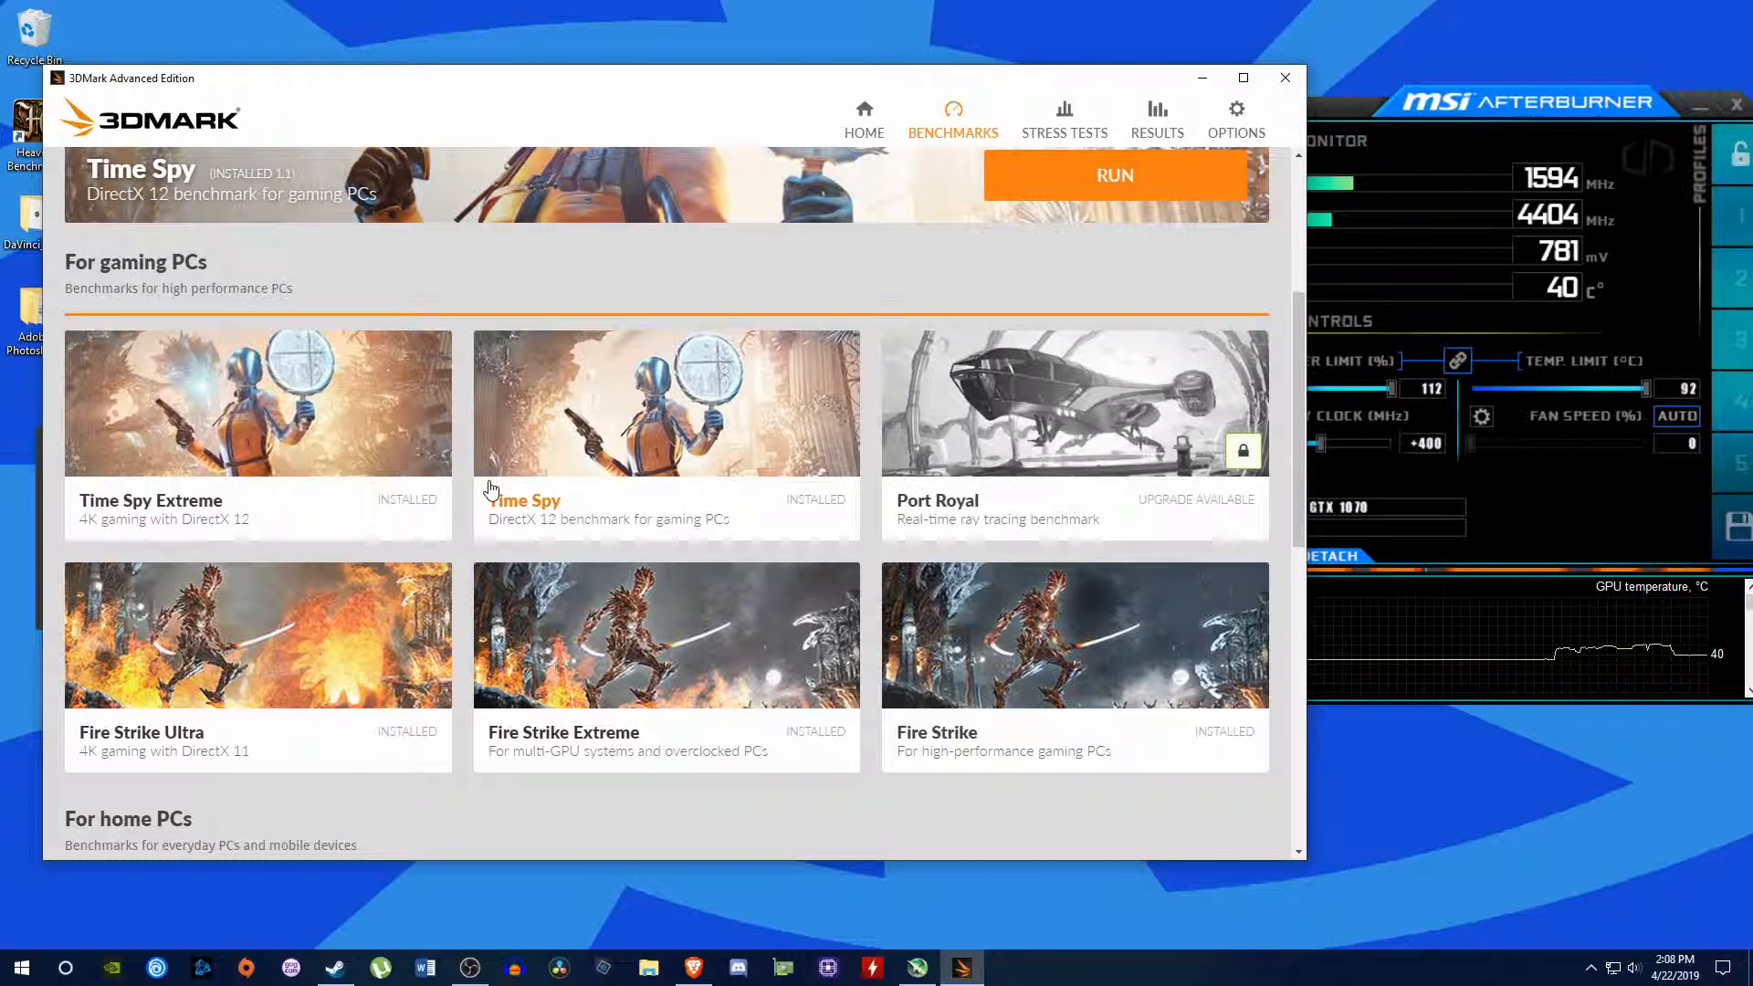
scroll(498, 511, up, 3)
scroll(502, 585, down, 3)
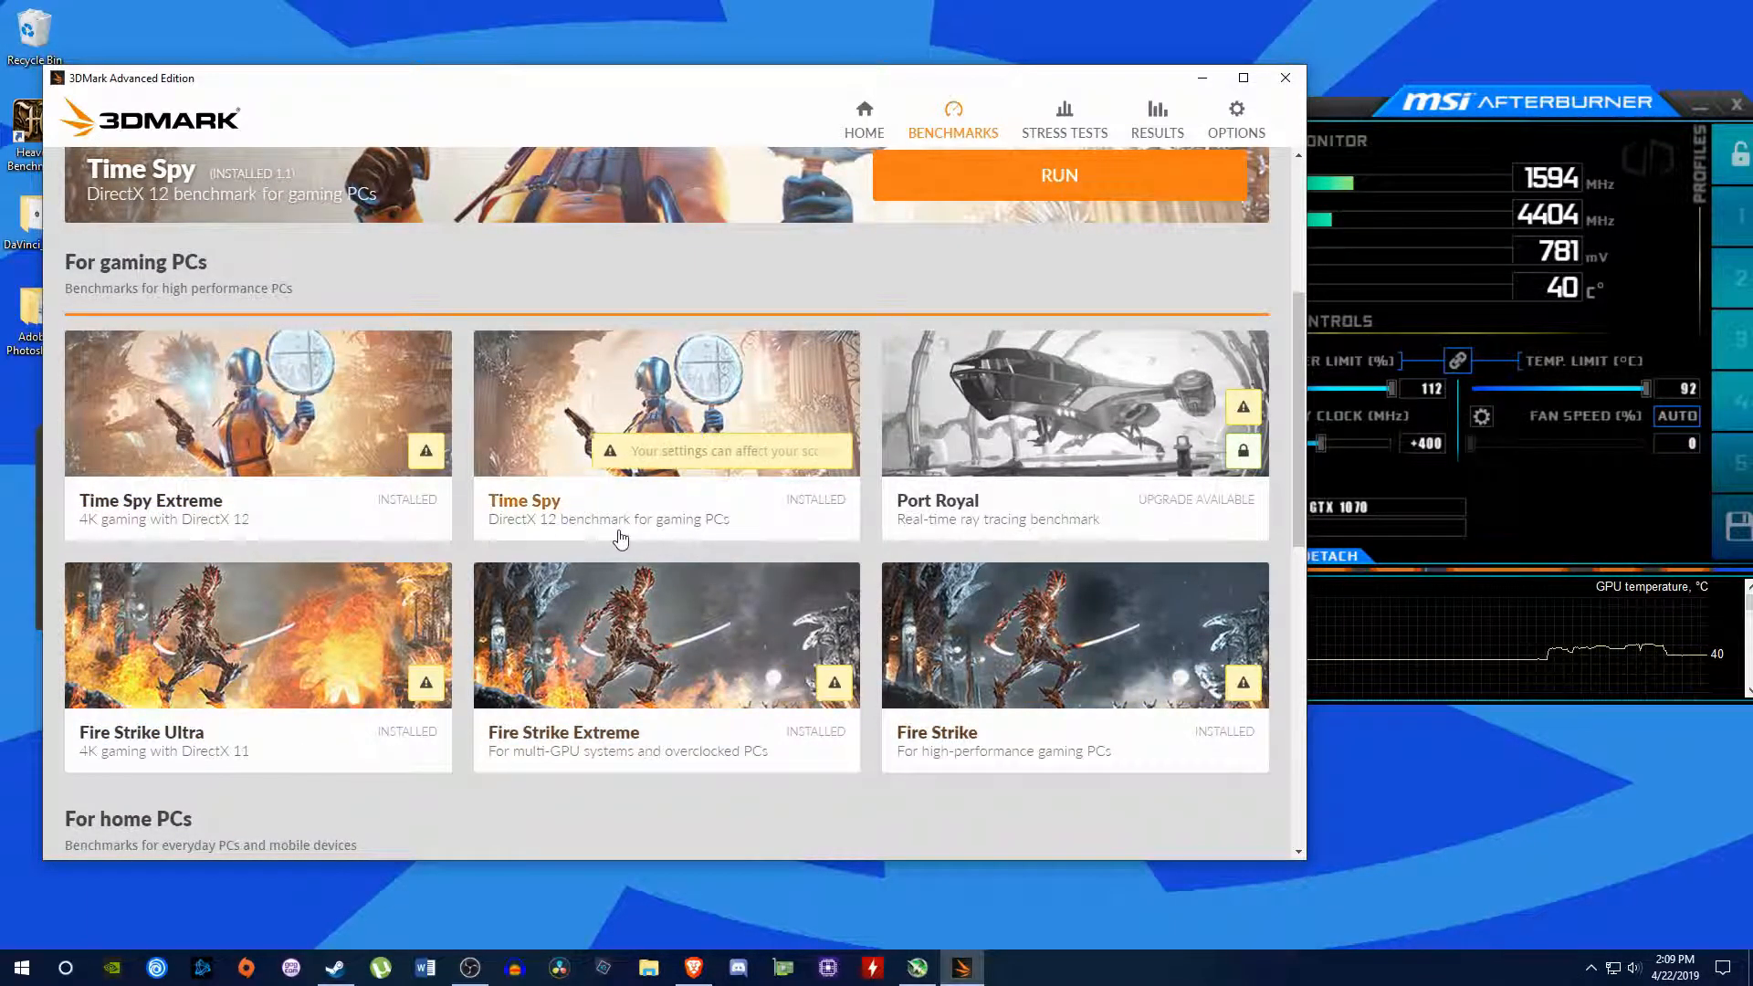
scroll(621, 539, up, 4)
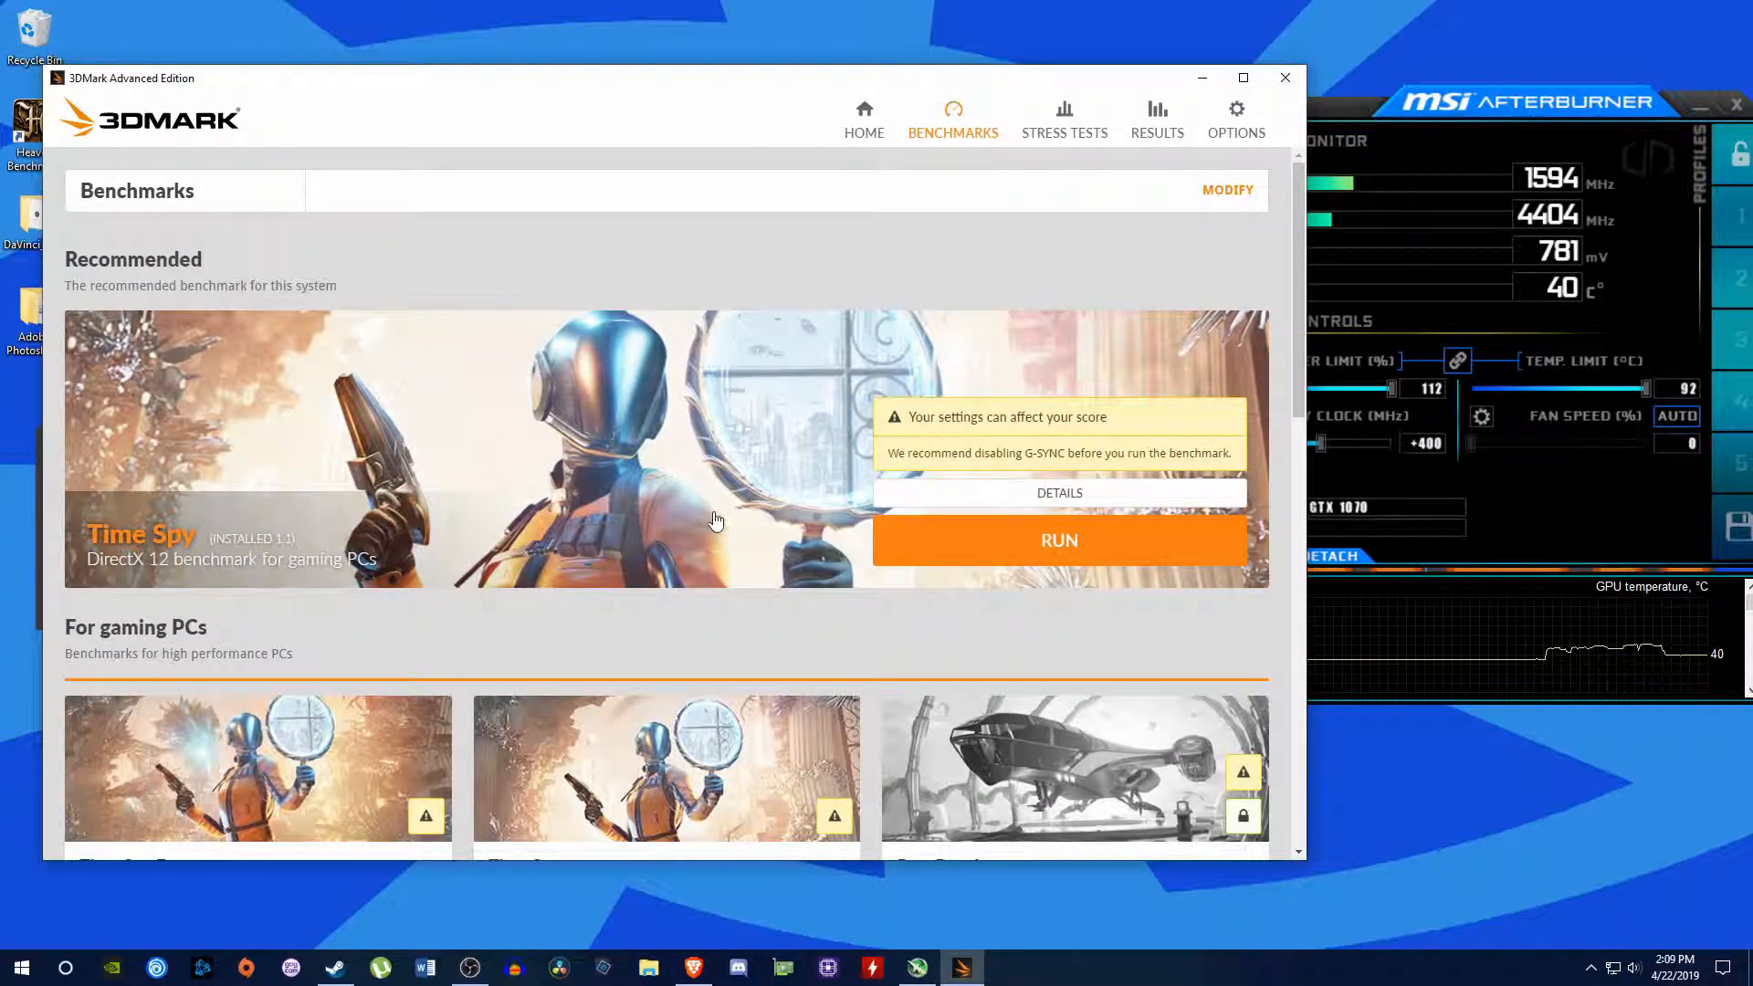
Open 3DMark's stress tests and select the Time Spy Extreme Stress Test.
click(1059, 128)
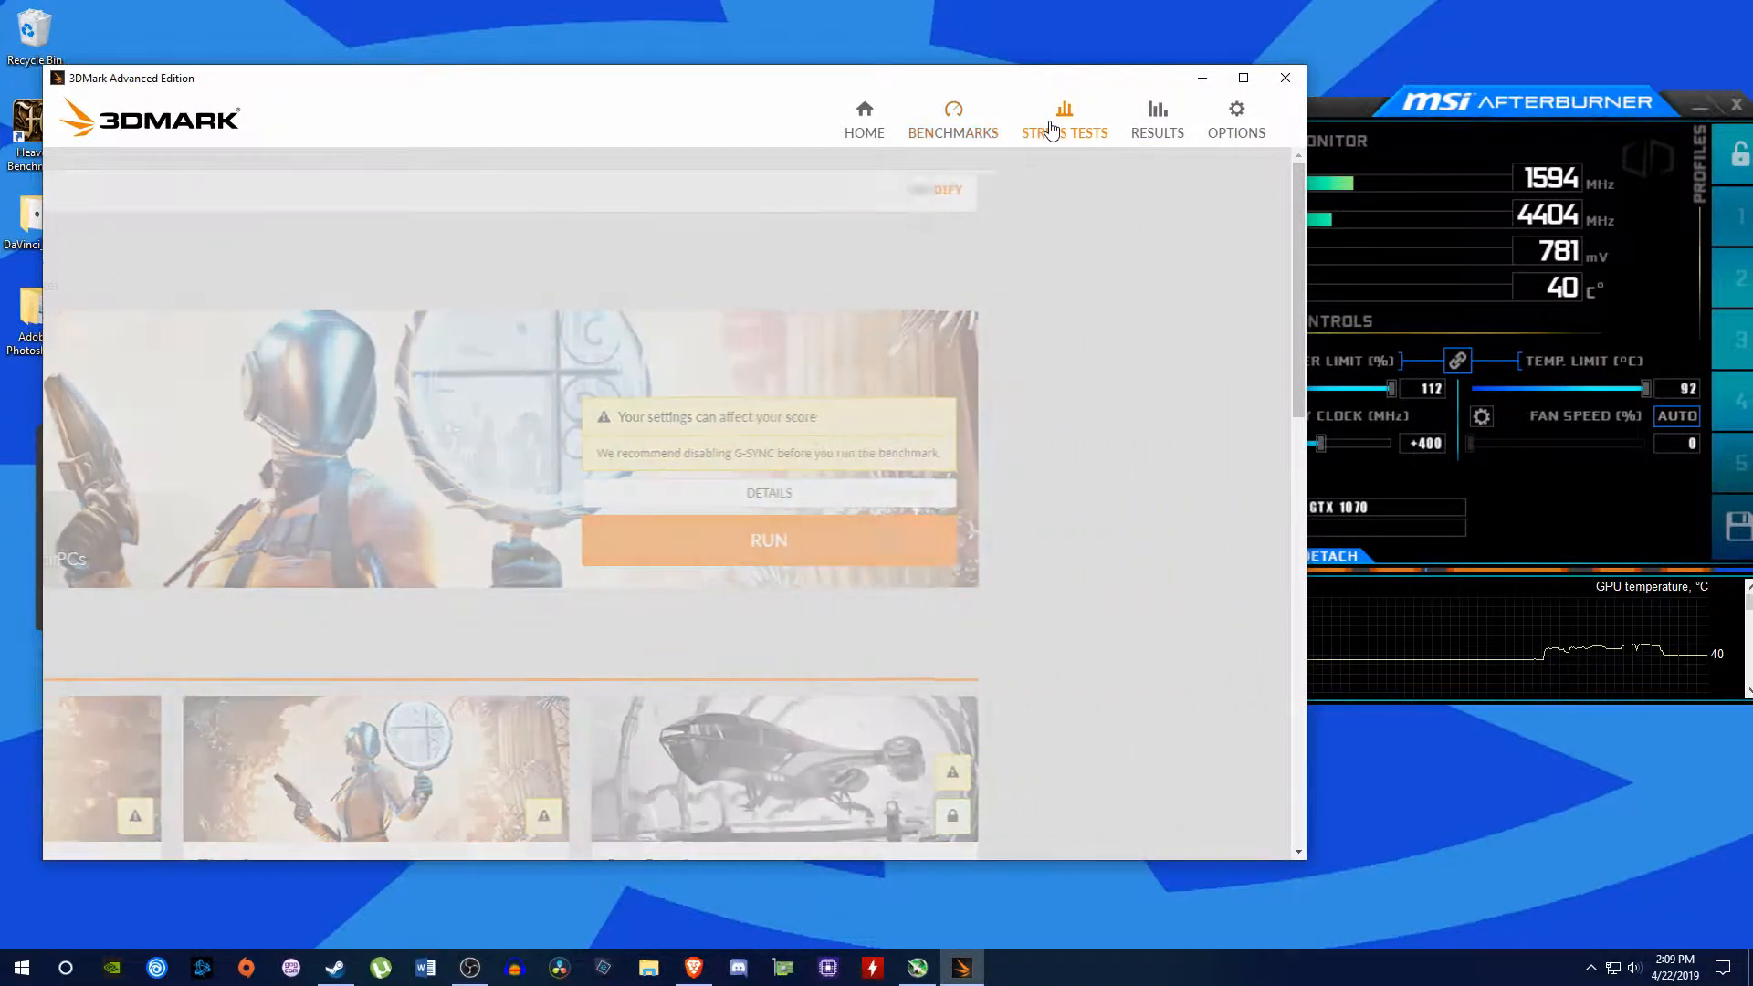
scroll(982, 347, down, 1)
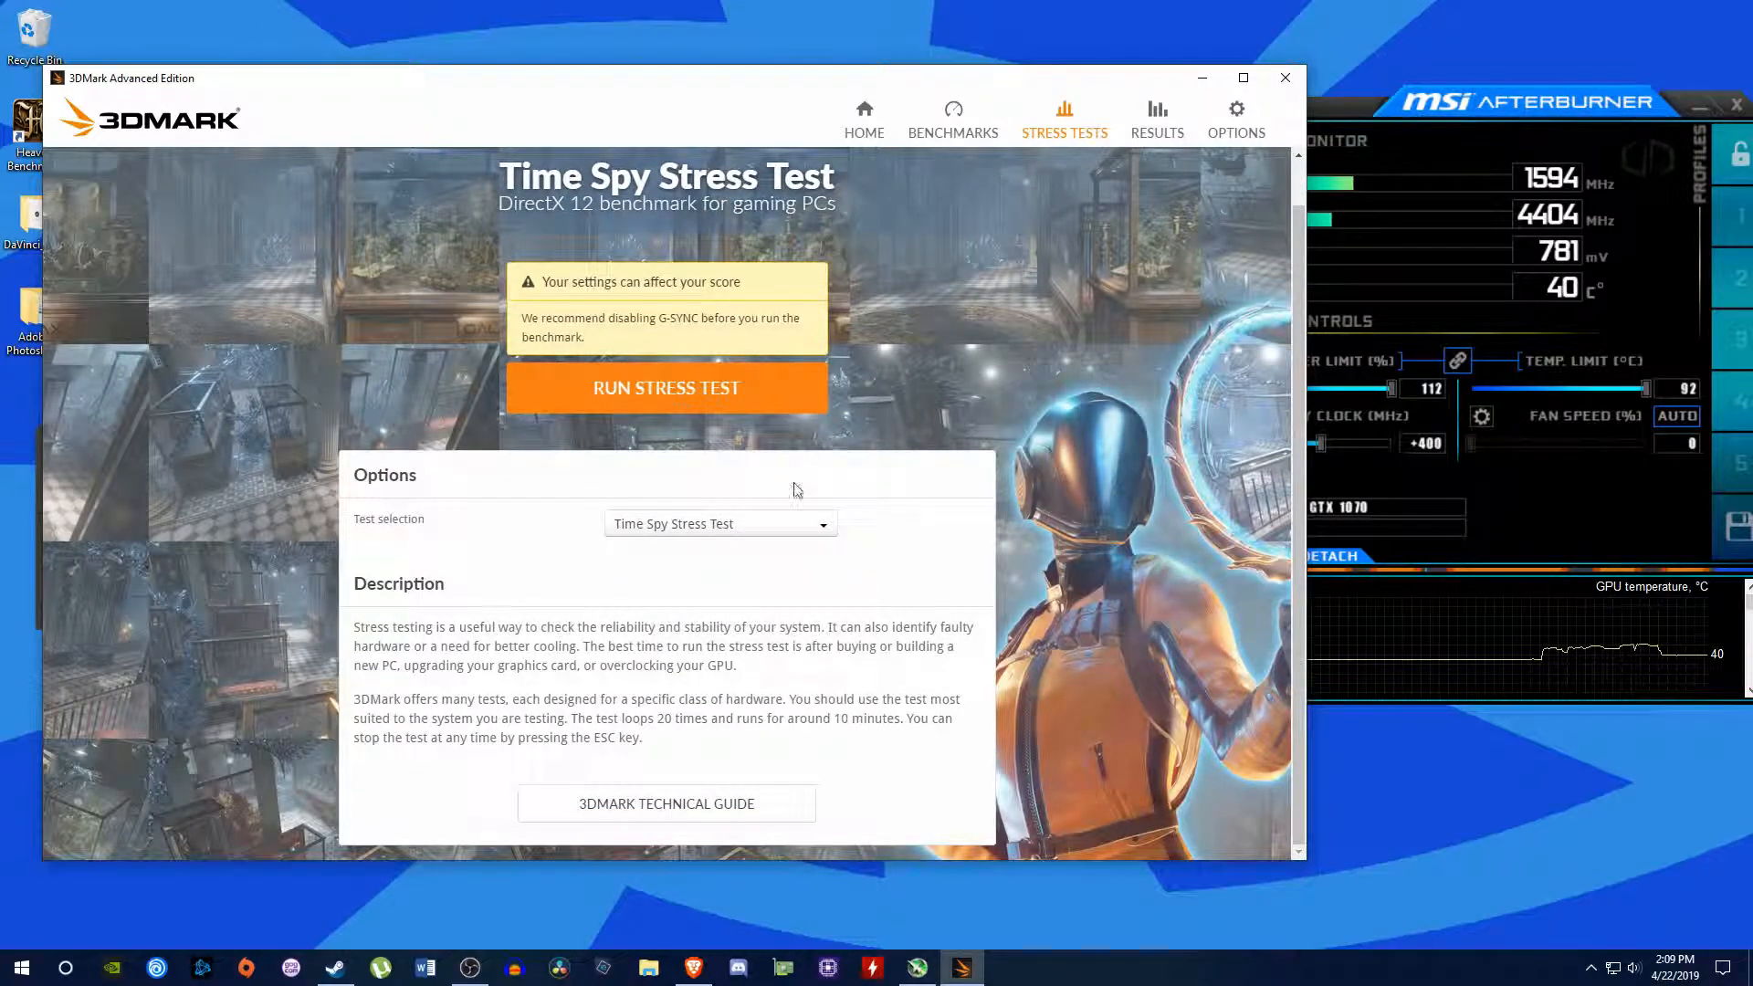
click(747, 524)
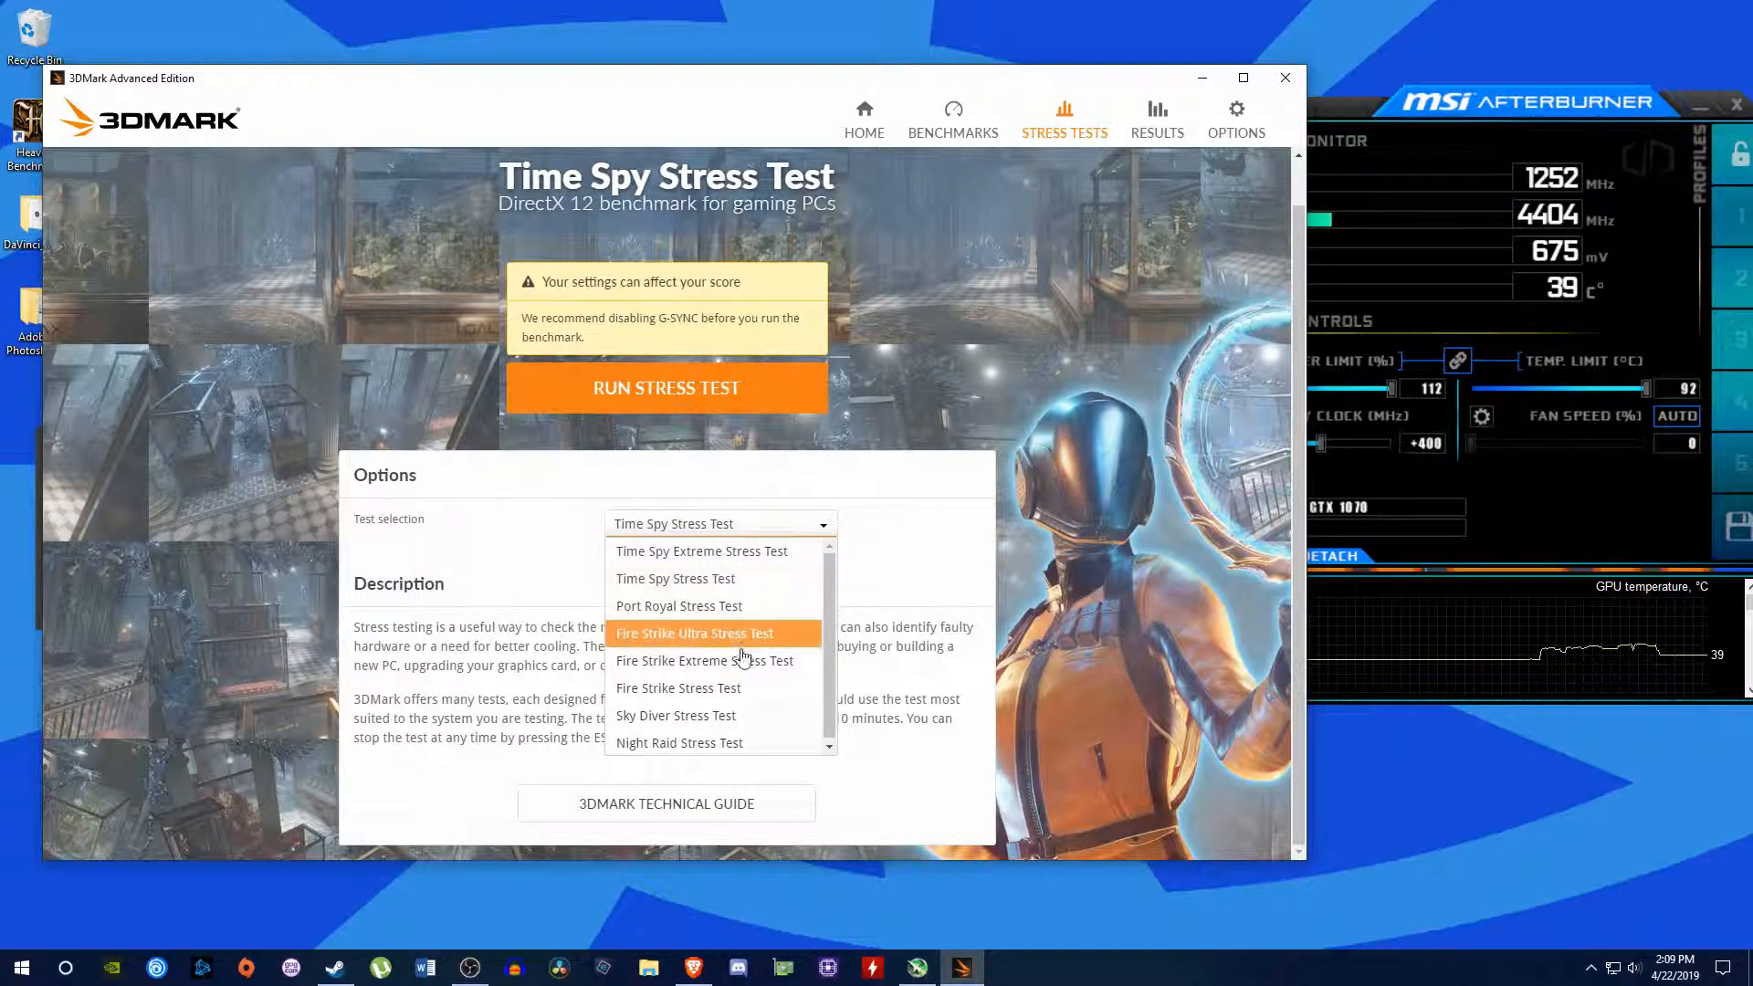
scroll(707, 621, up, 1)
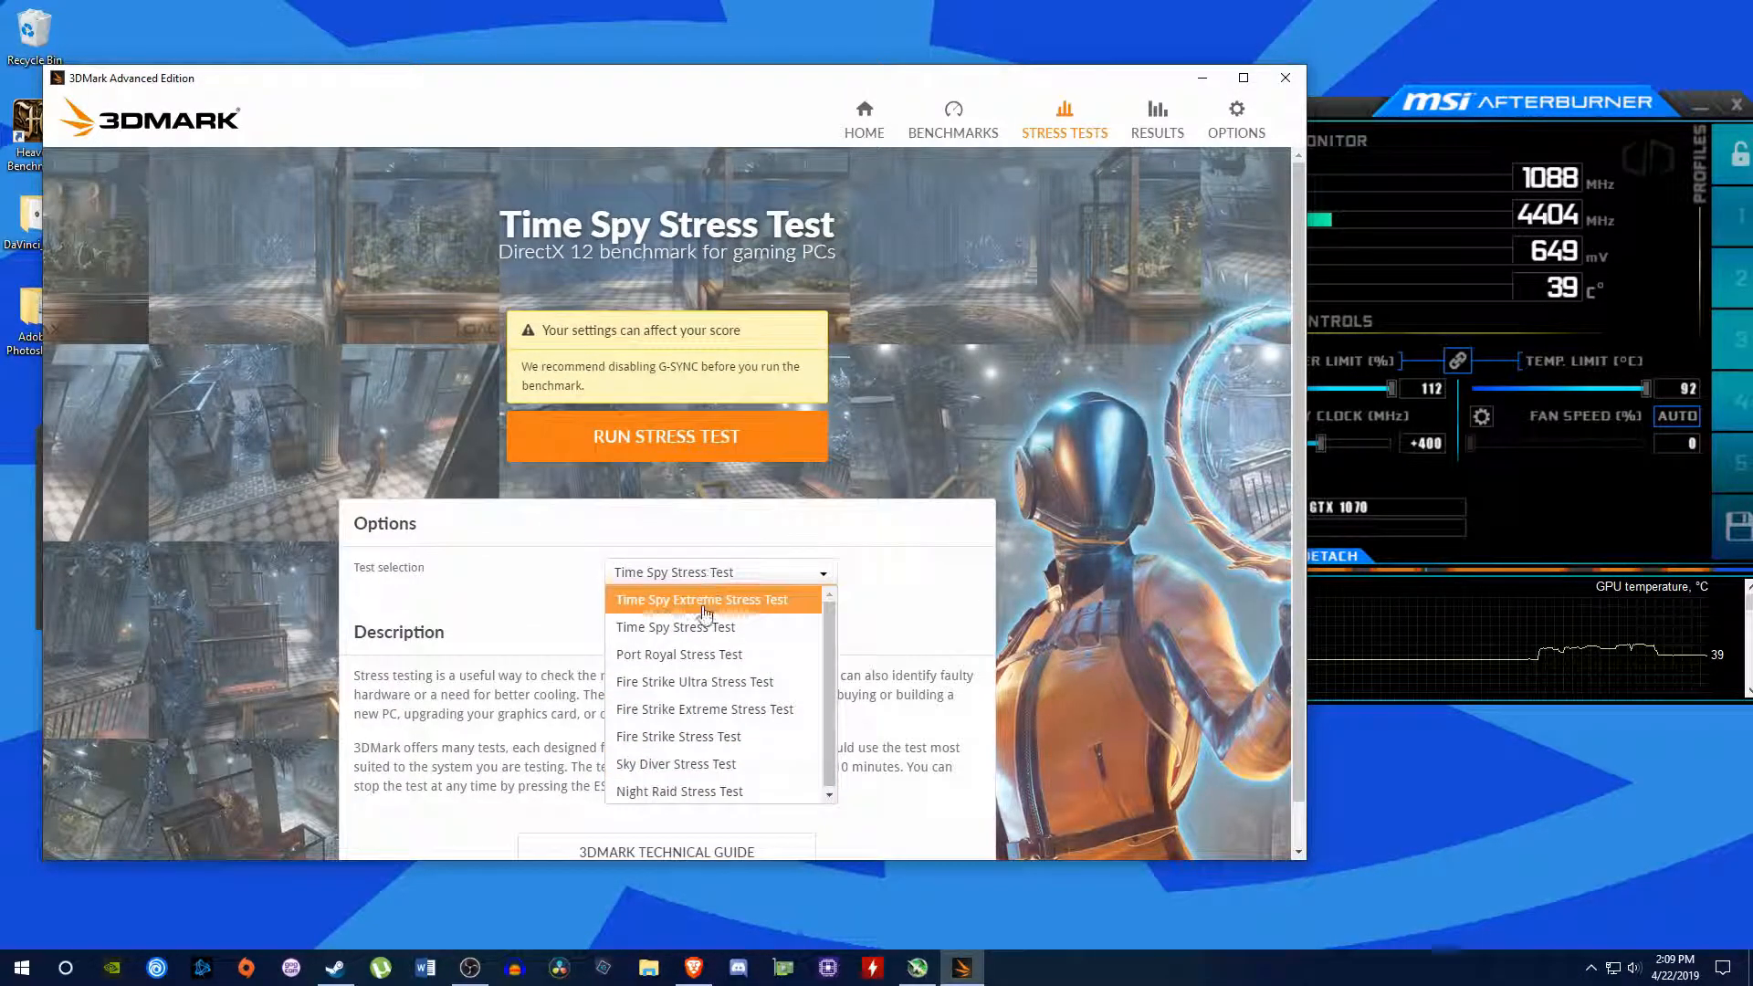
click(713, 603)
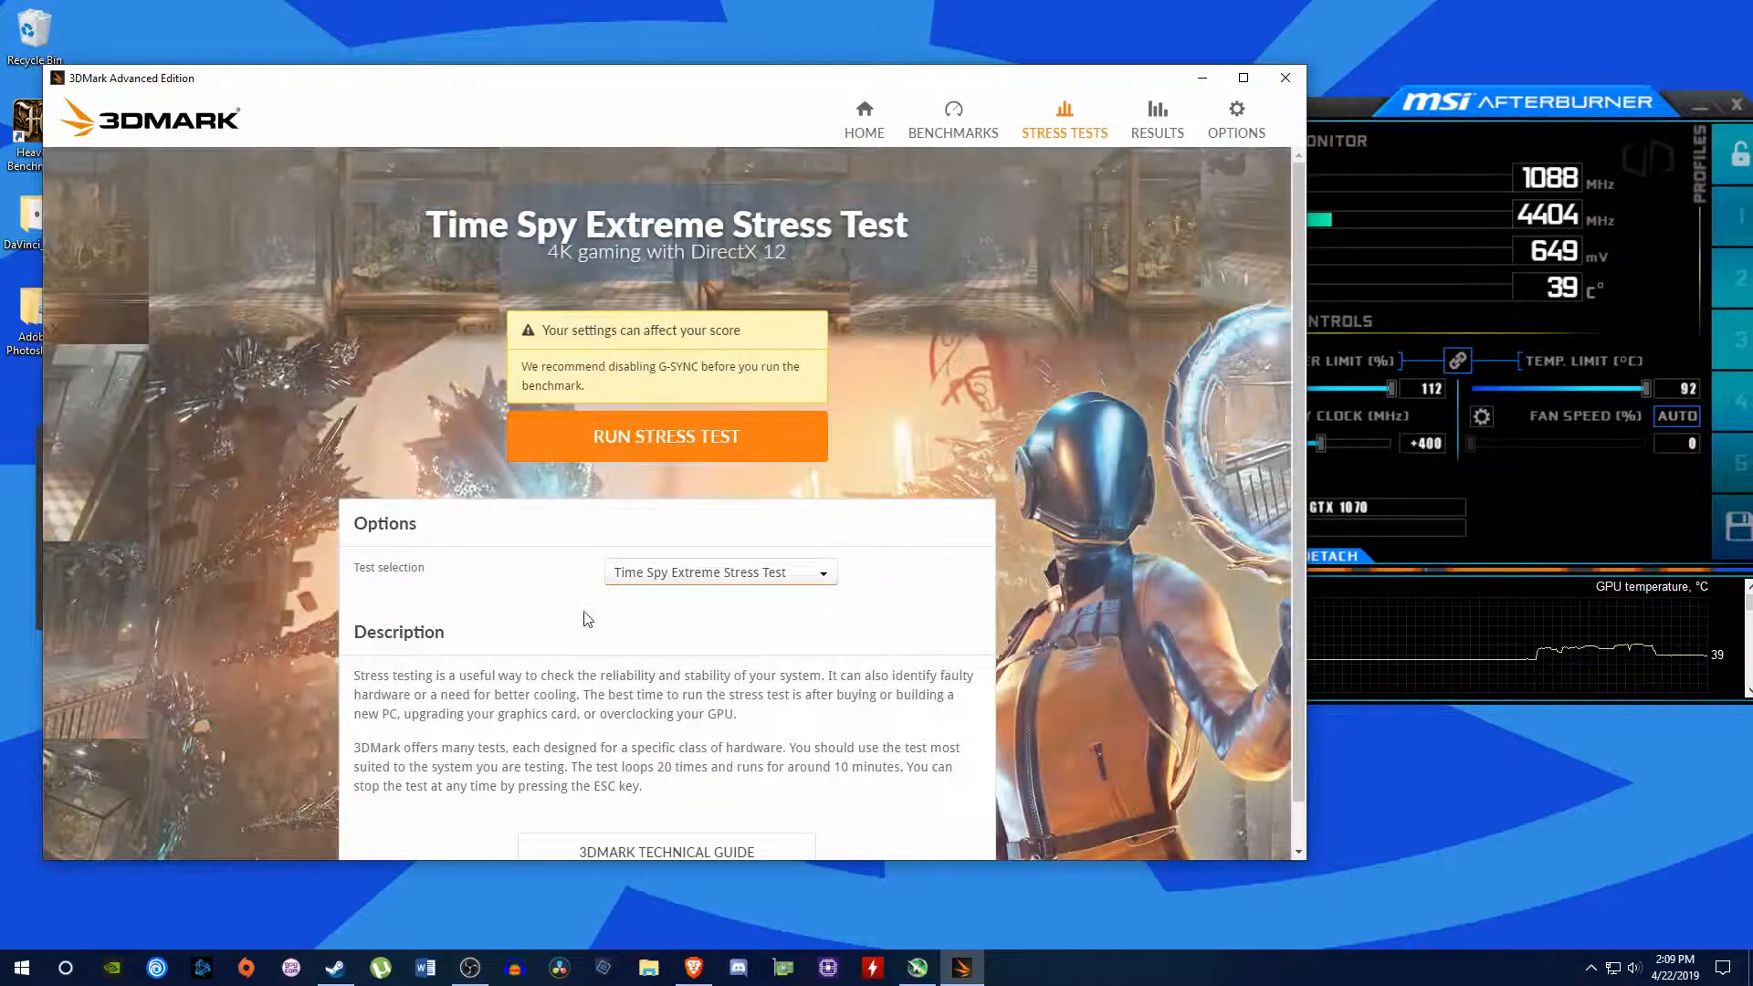
scroll(598, 595, down, 1)
click(607, 383)
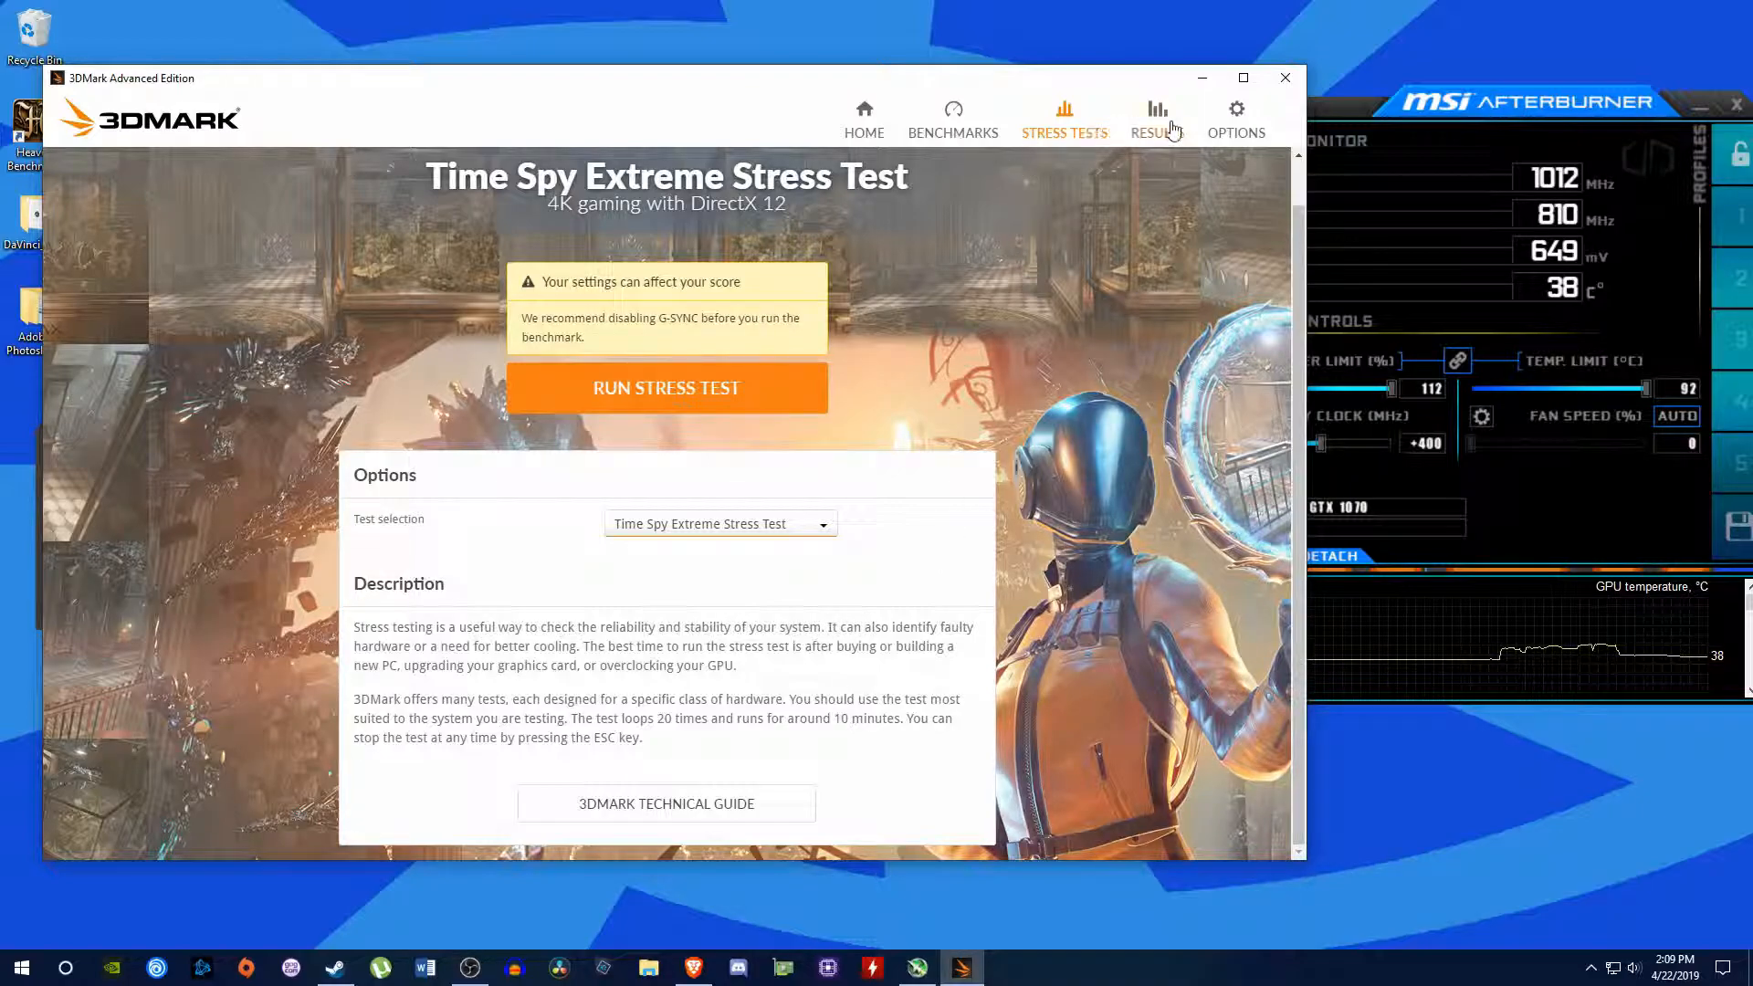
Close 3DMark and move the Afterburner window back towards the middle of the desktop.
click(1292, 84)
drag(1286, 97, 1035, 107)
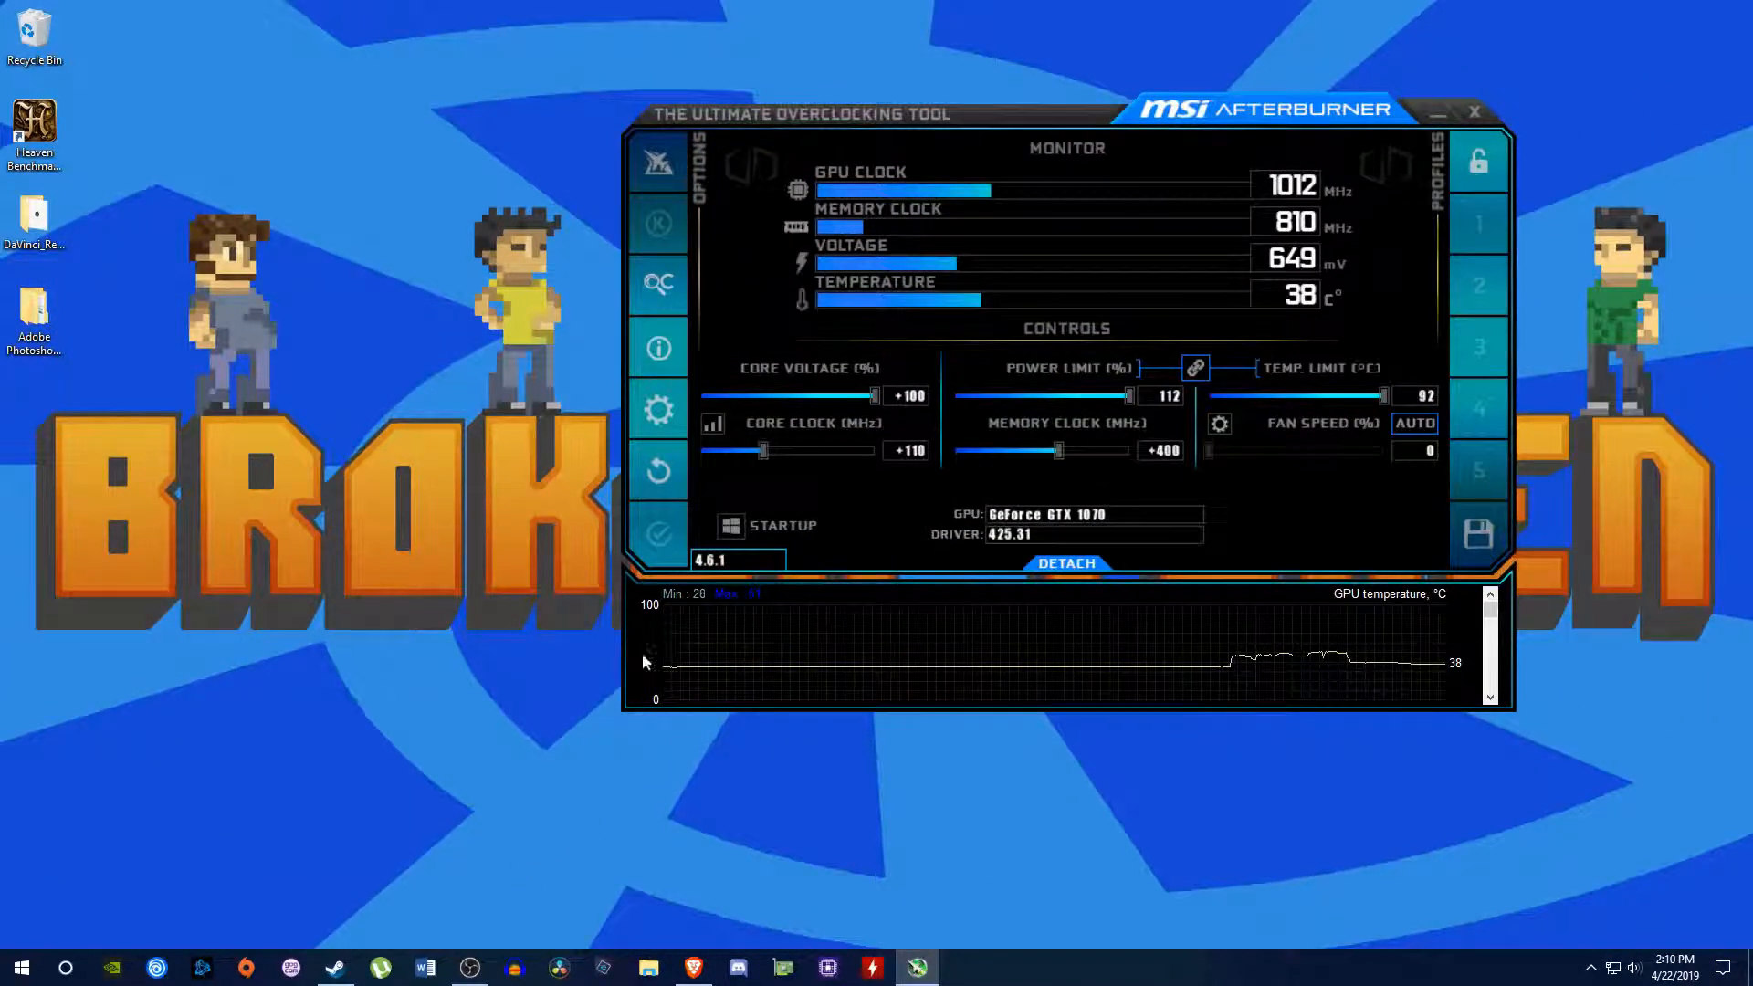
drag(1026, 117, 790, 146)
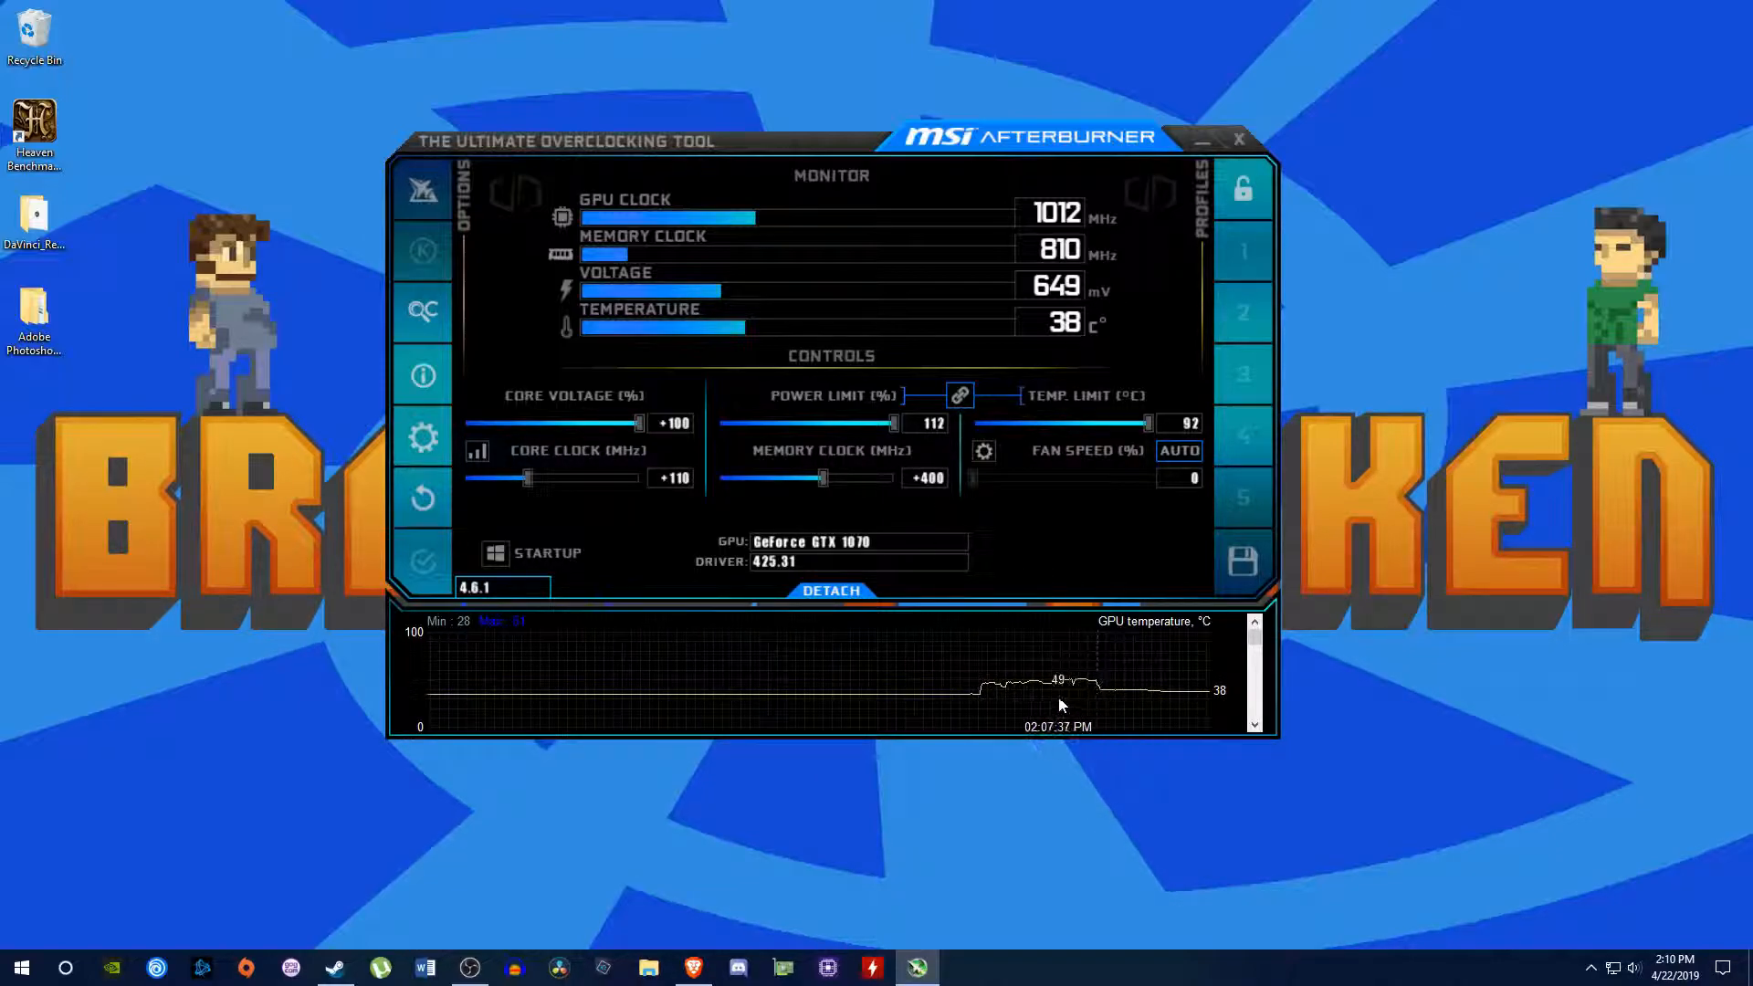
Examine the GPU temperature and memory clock history graphs from the benchmark run.
scroll(1070, 680, down, 3)
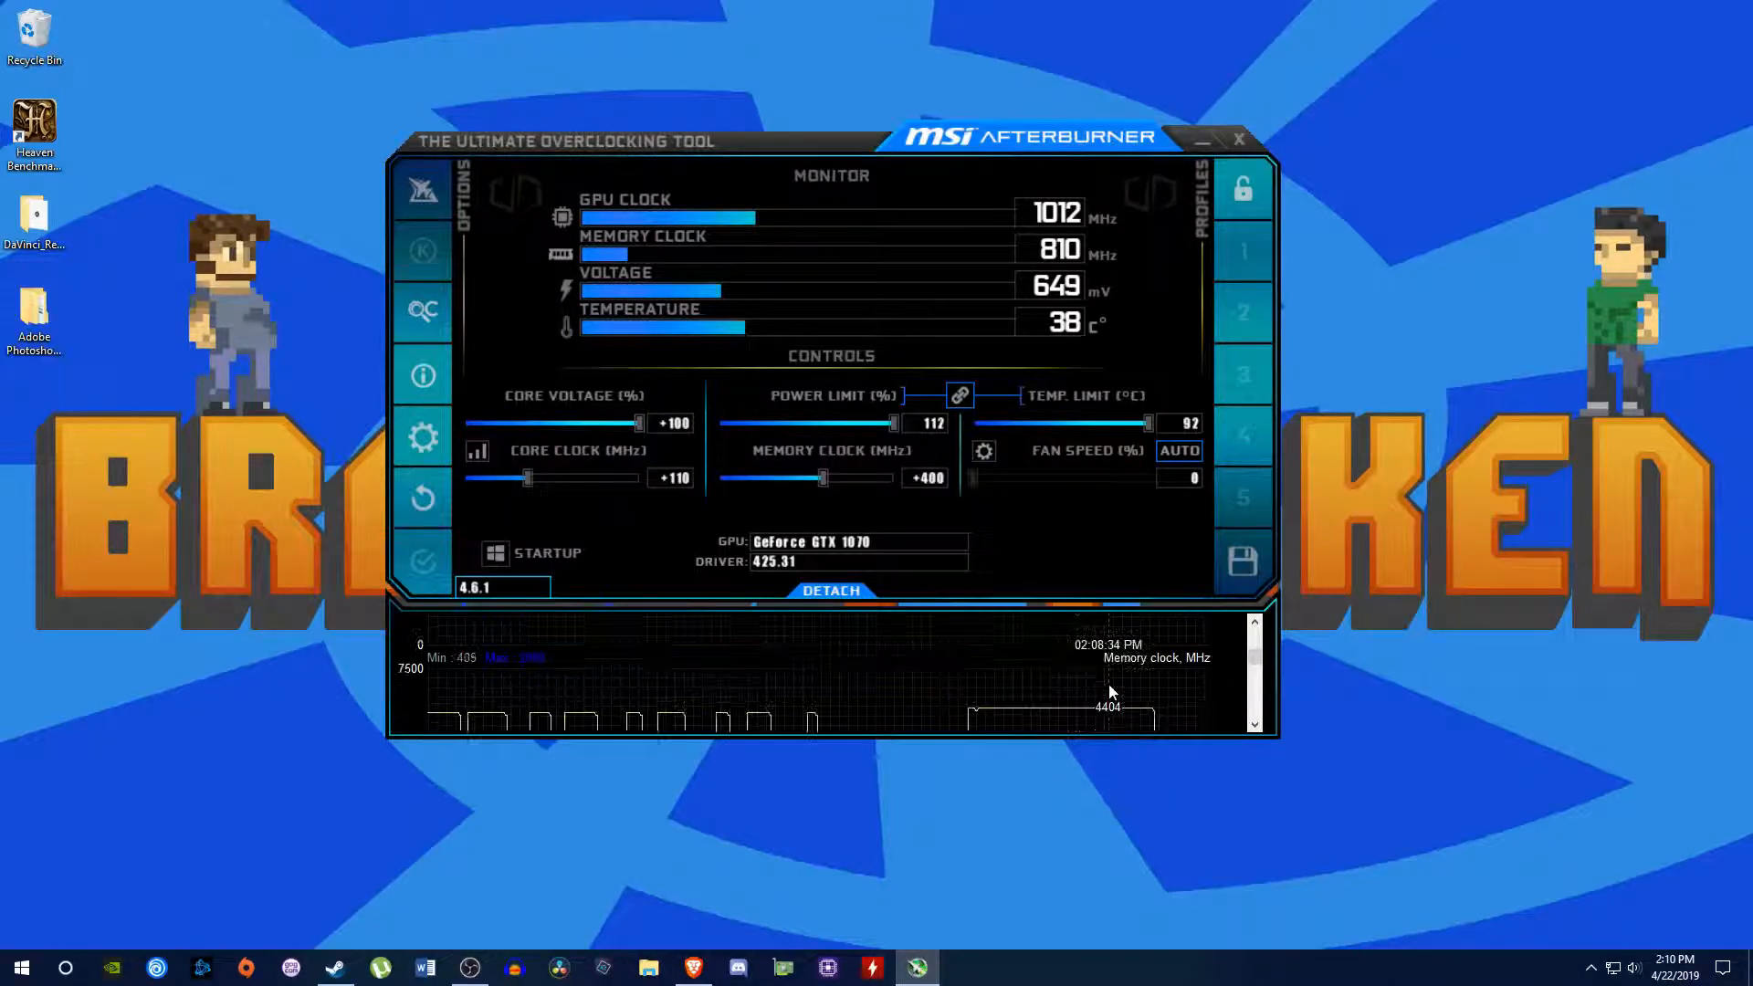
scroll(1060, 678, up, 3)
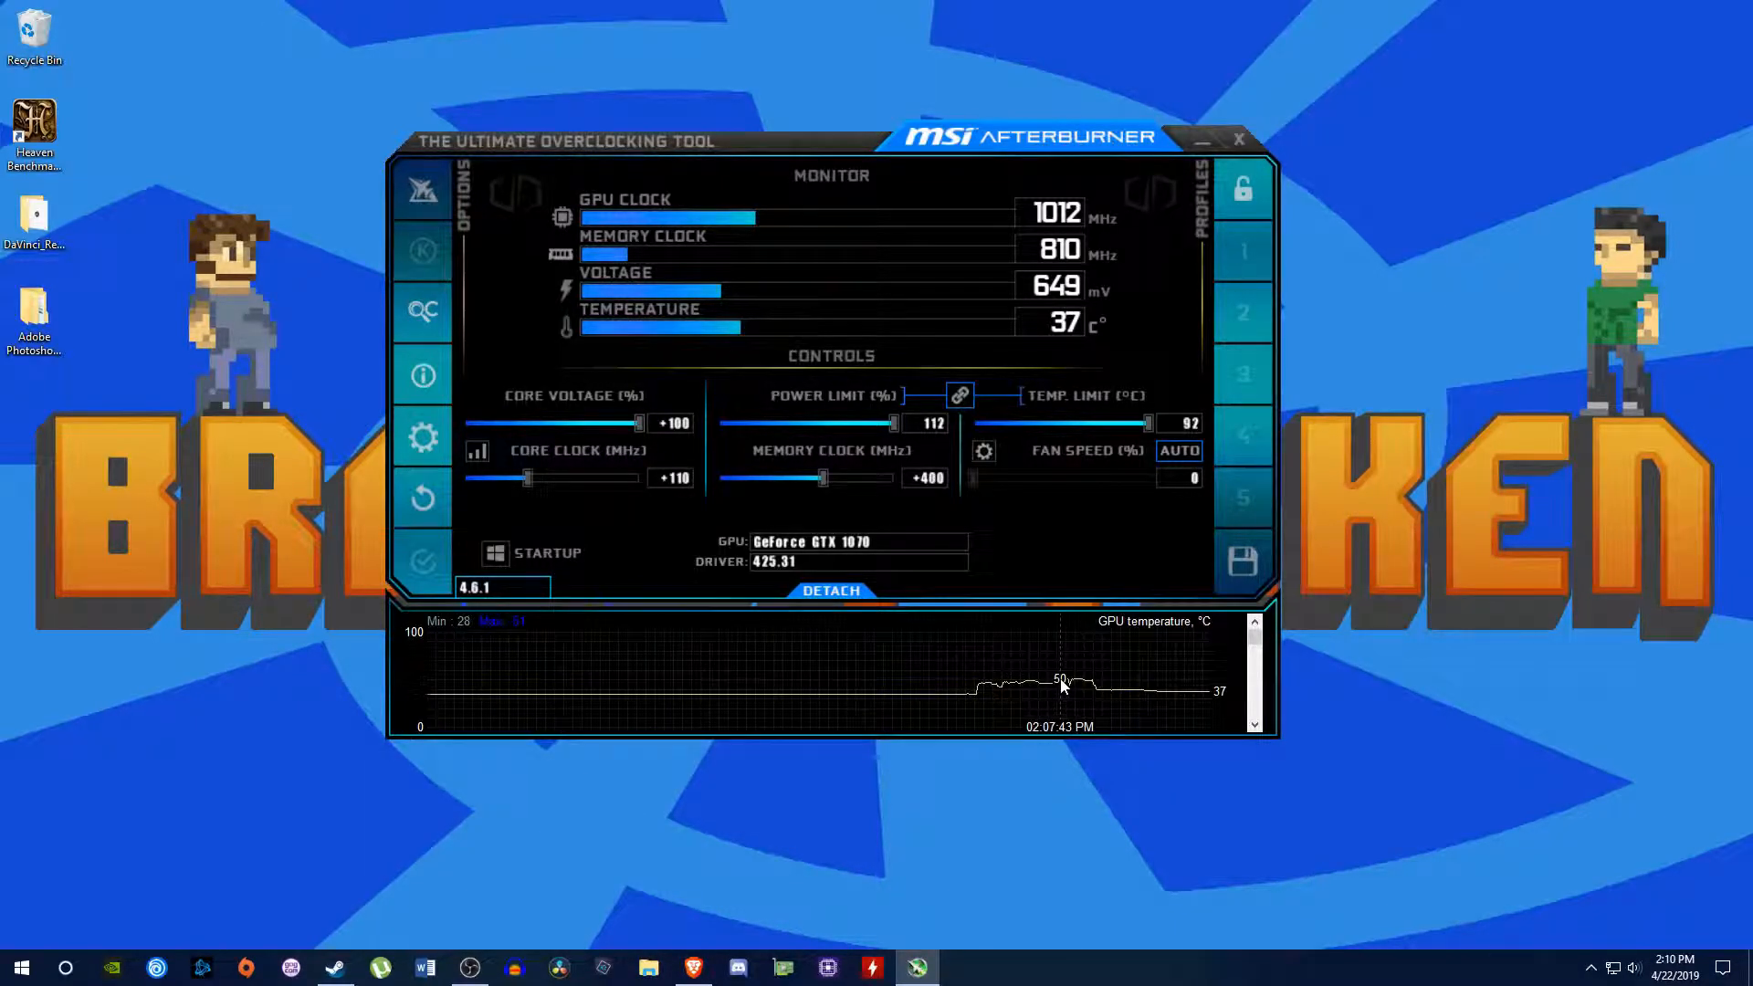